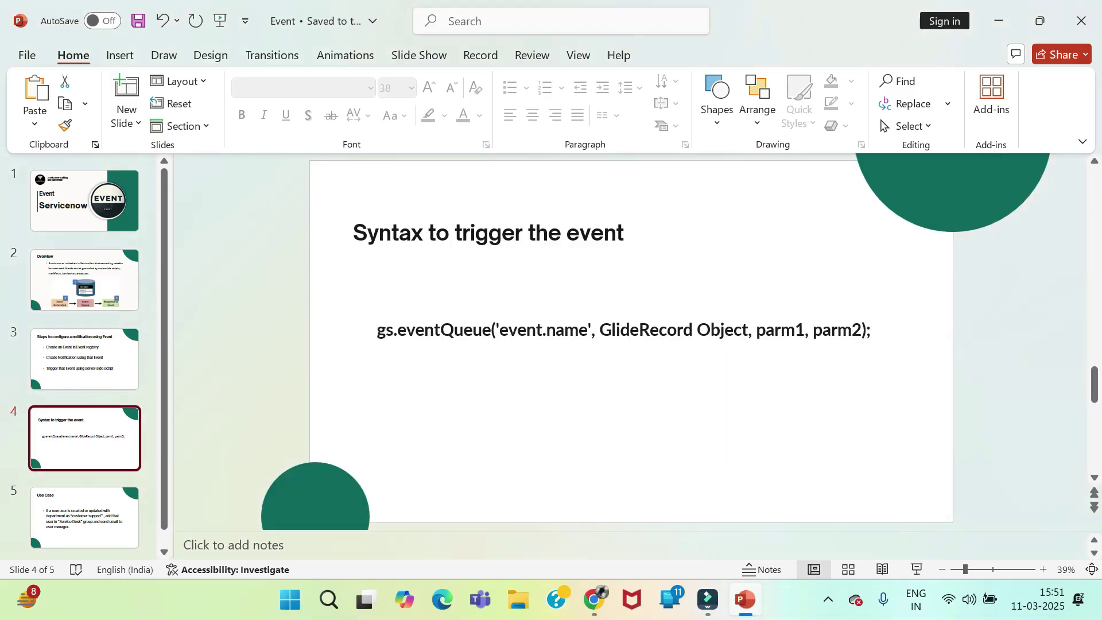
- Open the Event Registry list from the ServiceNow navigator
key(alt+Tab)
key(Tab)
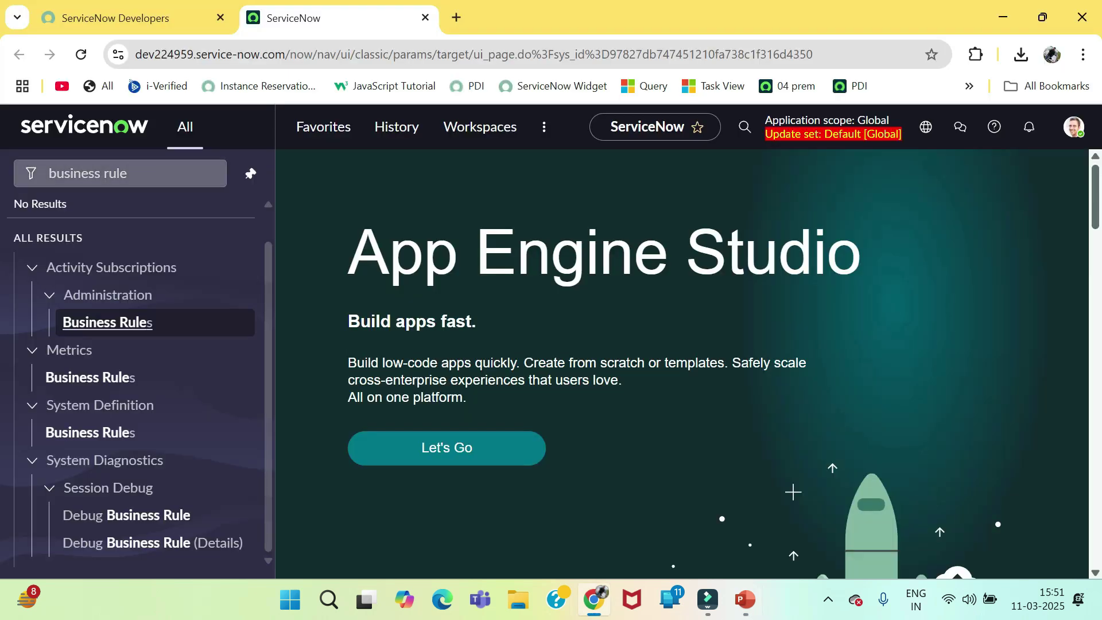
click(127, 173)
key(ctrl+a)
key(BackSpace)
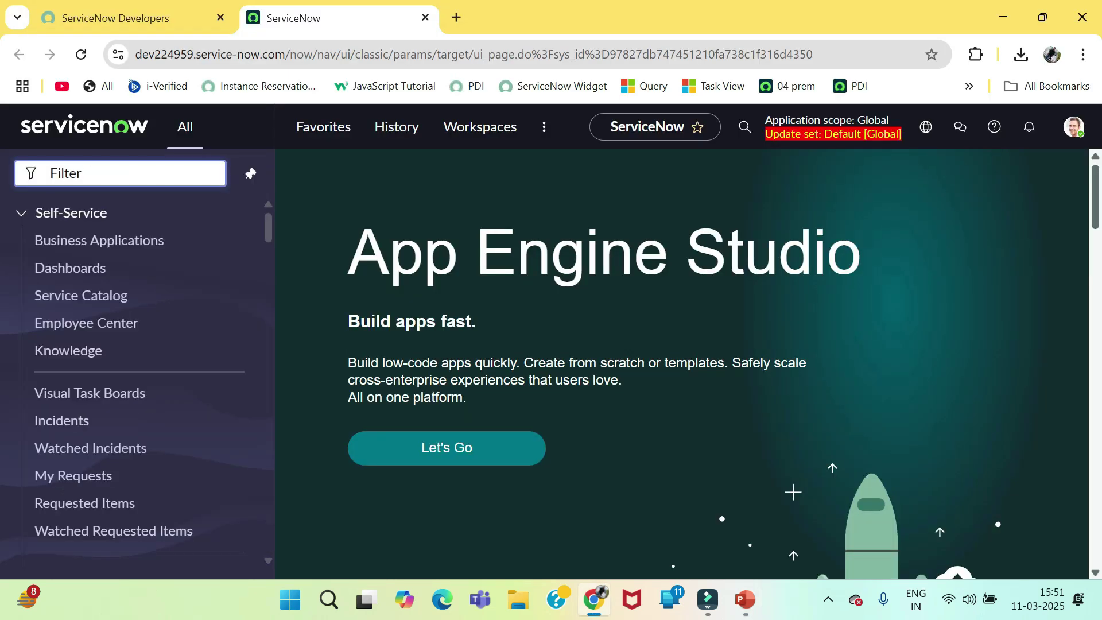
text(event re)
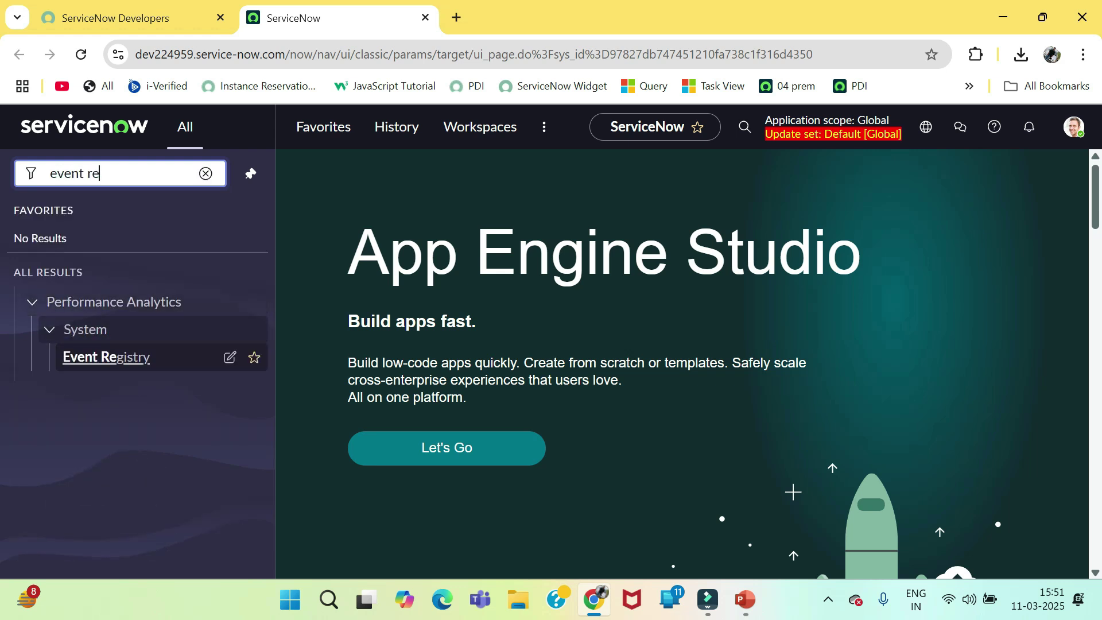
click(231, 357)
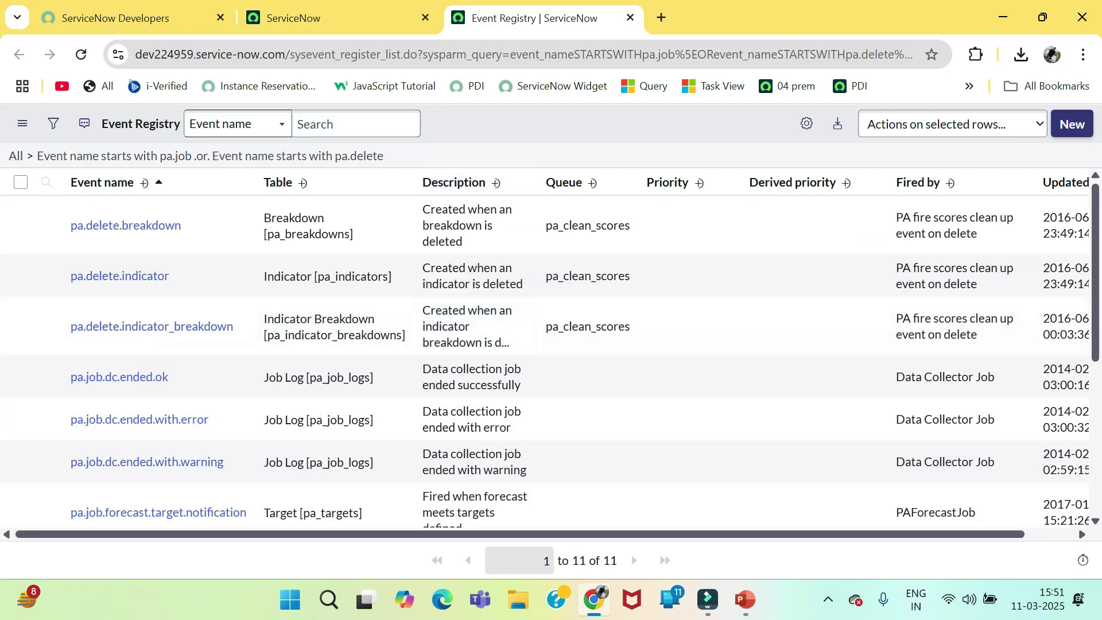
- Create a new event registration named event.notification, fired by Business Rule
click(1071, 124)
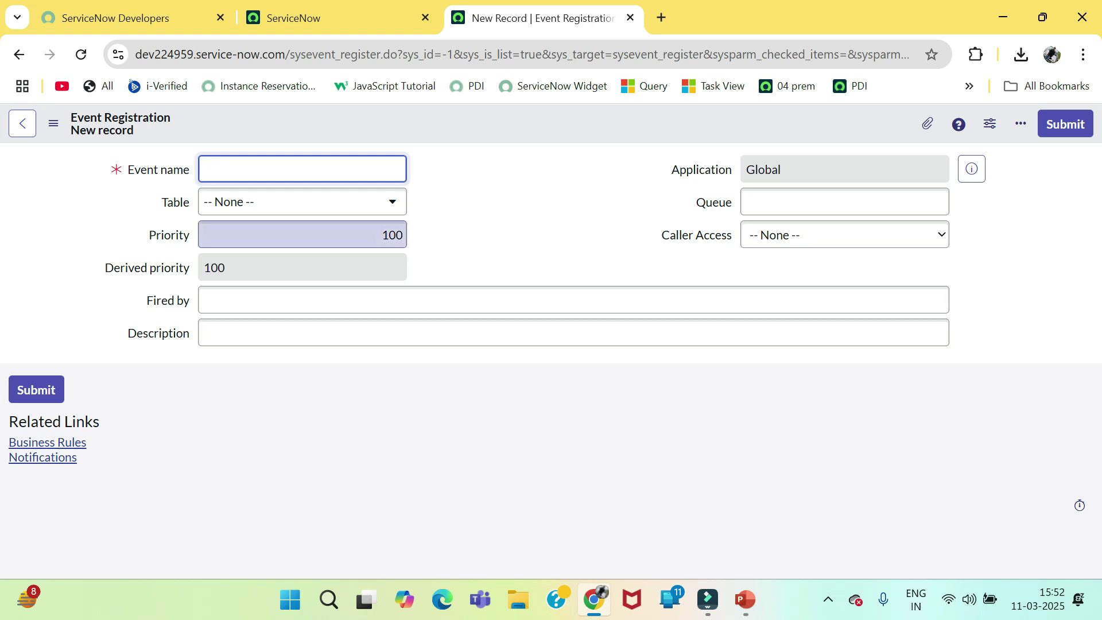
text(demo.eve)
key(ctrl+a)
key(BackSpace)
text(event.notification)
key(Tab)
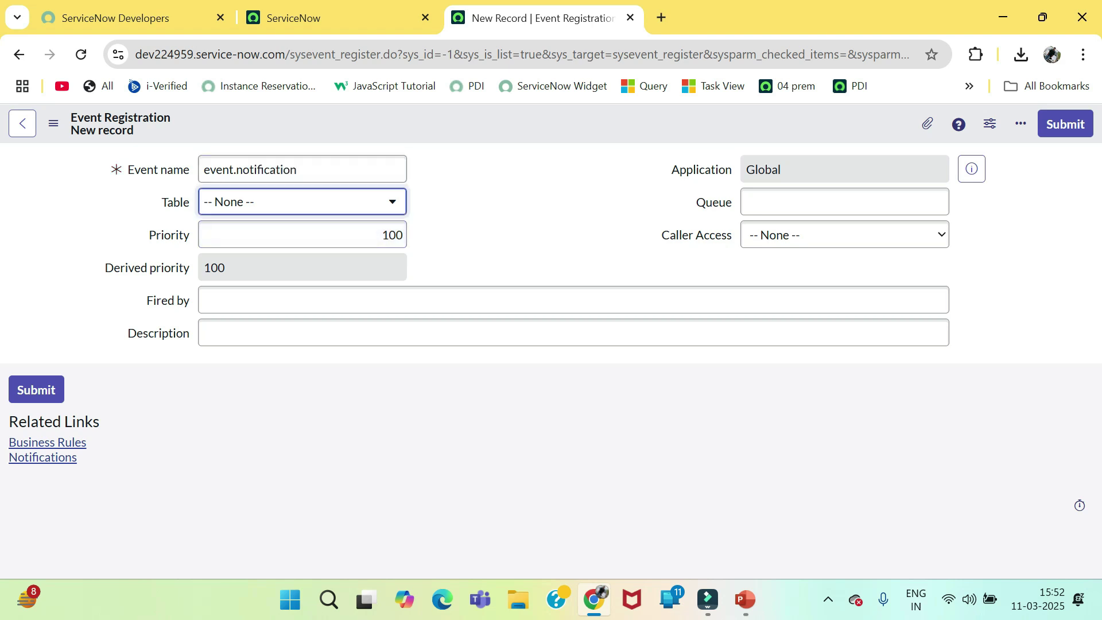
key(Tab)
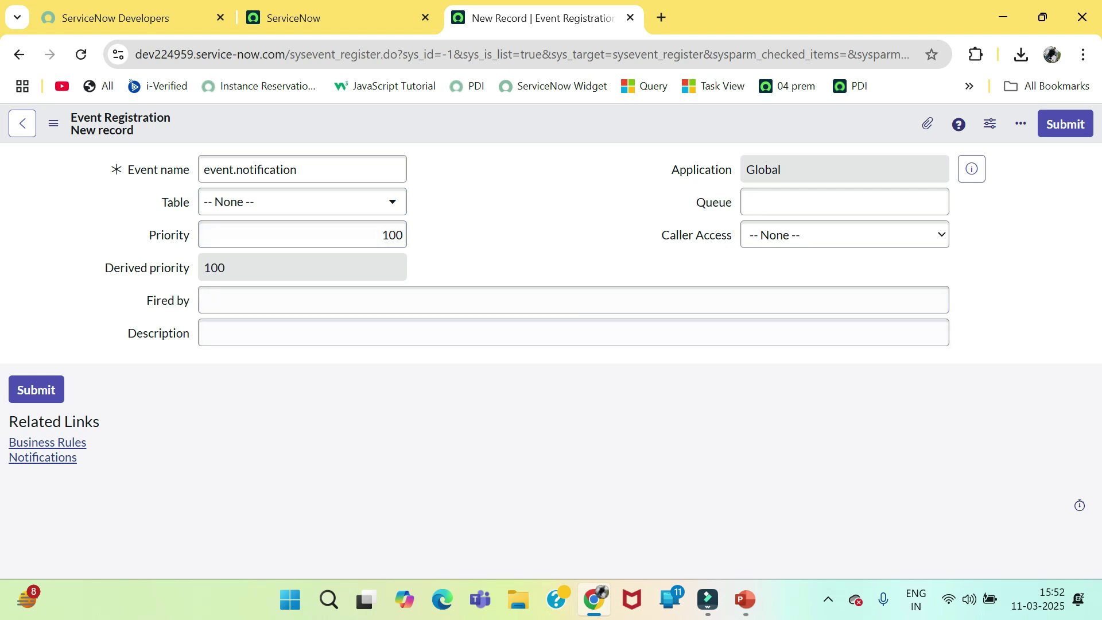
key(Tab)
text(Bu)
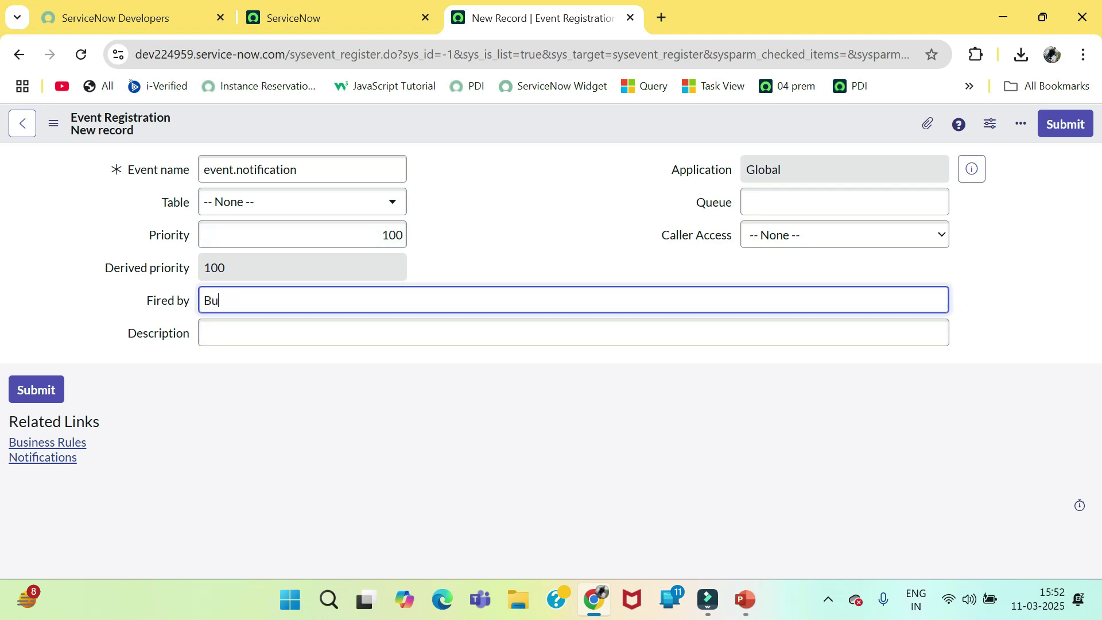
text(siness Rule)
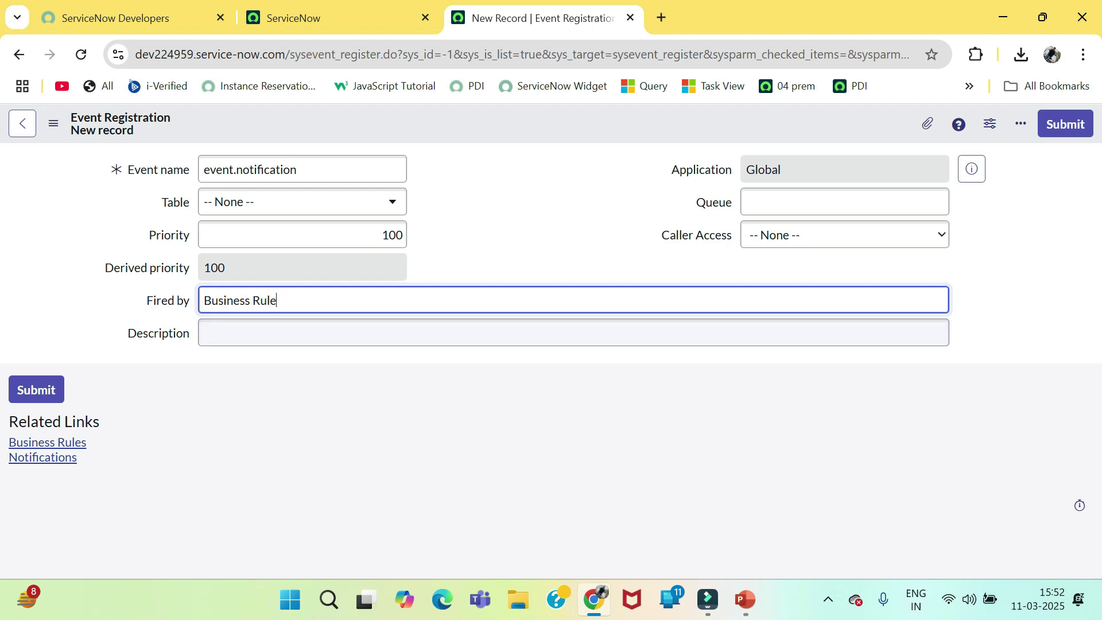
- Leave caller access as None and save the event.notification registration
click(845, 235)
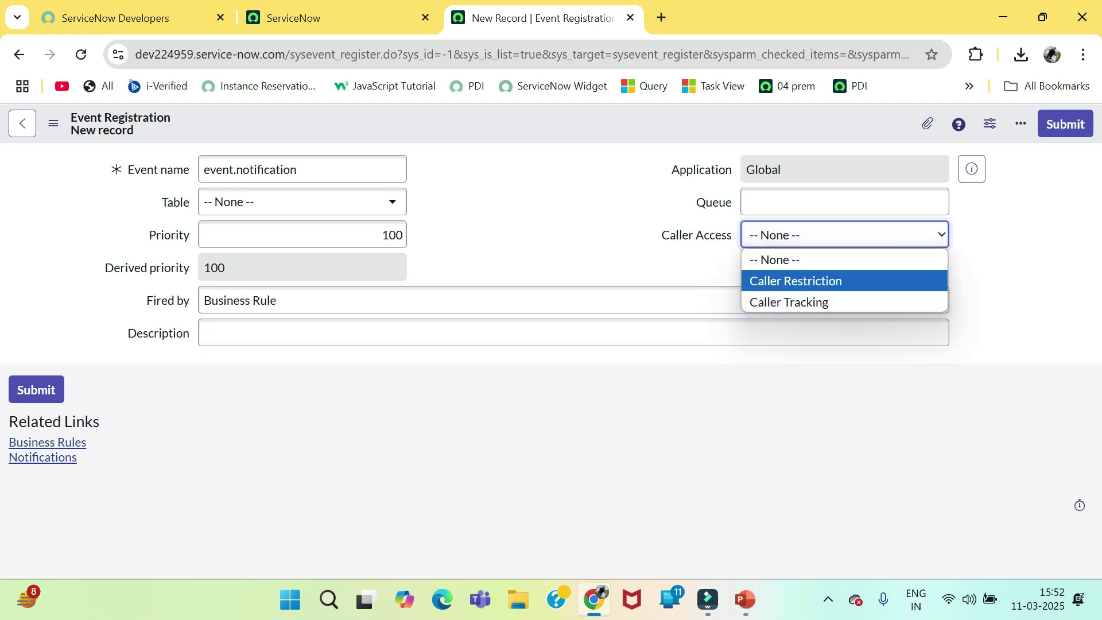
key(Escape)
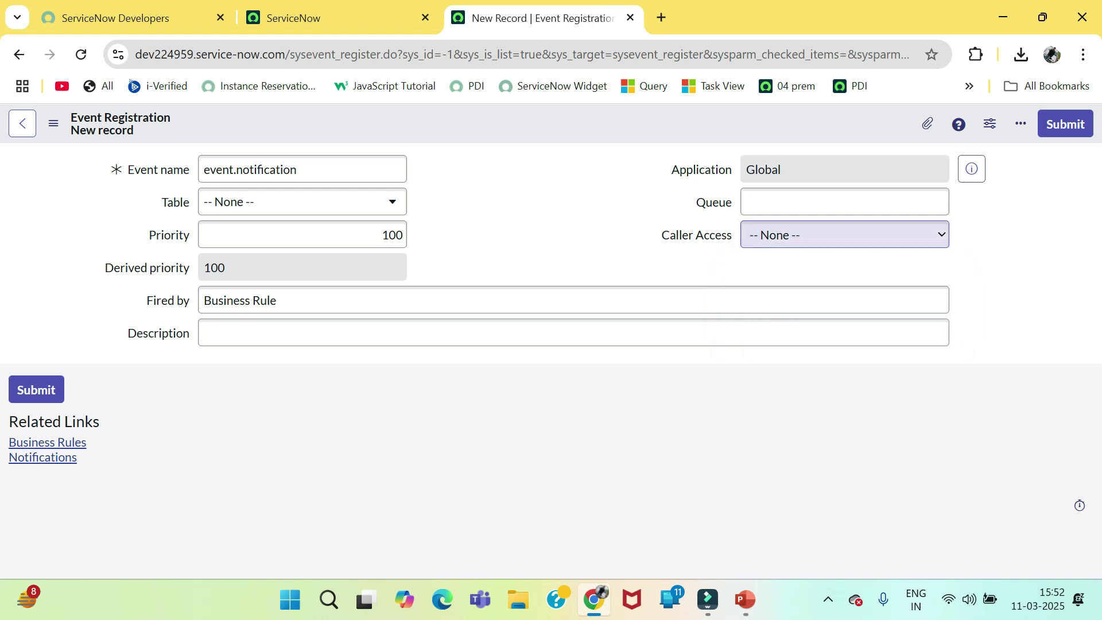
right_click(551, 128)
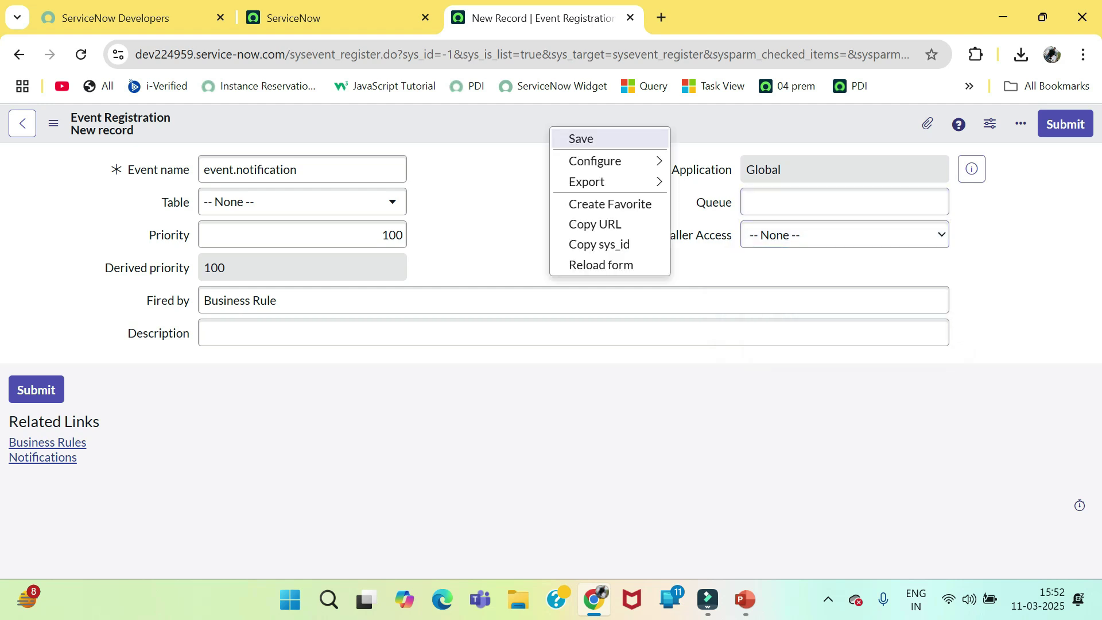
click(581, 138)
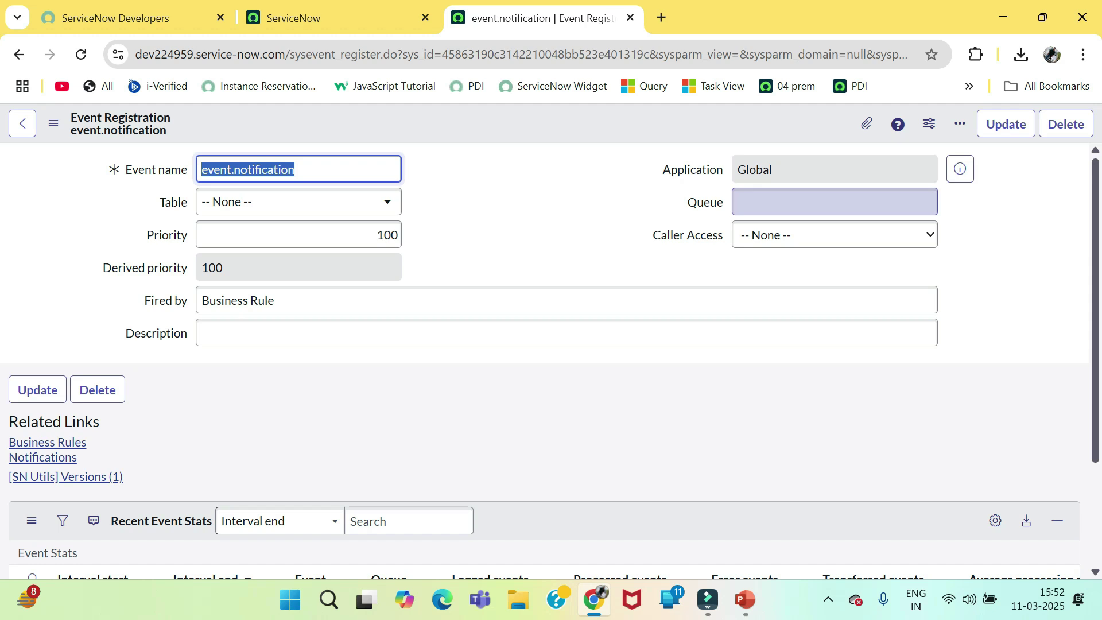
- Open the email Notifications list in a new tab
click(293, 18)
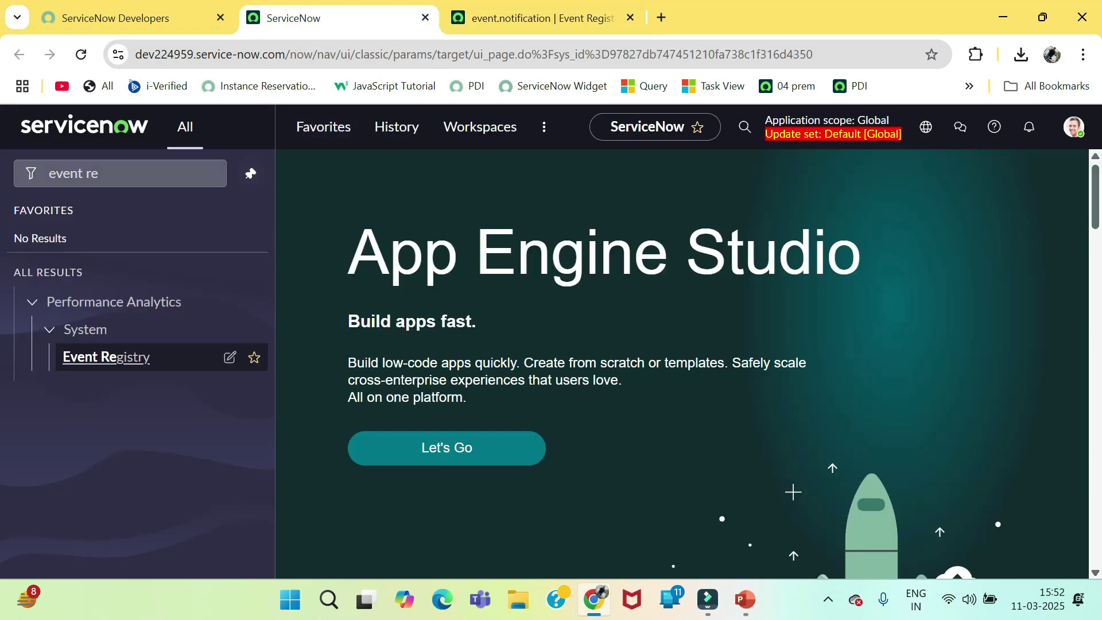
click(115, 173)
key(ctrl+a)
key(BackSpace)
text(no)
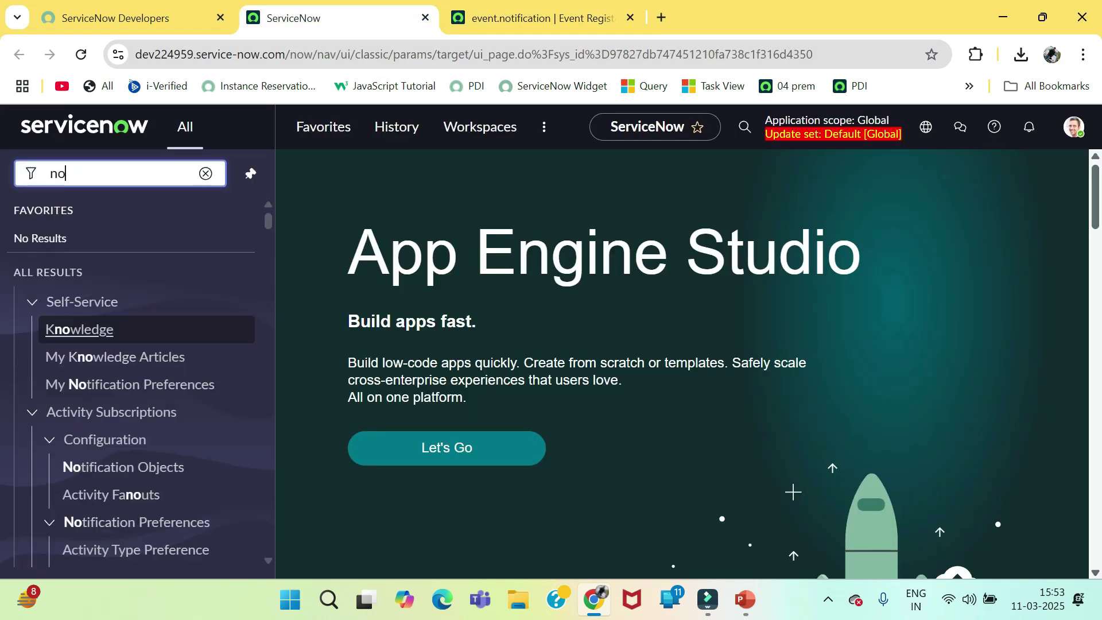
text(tification)
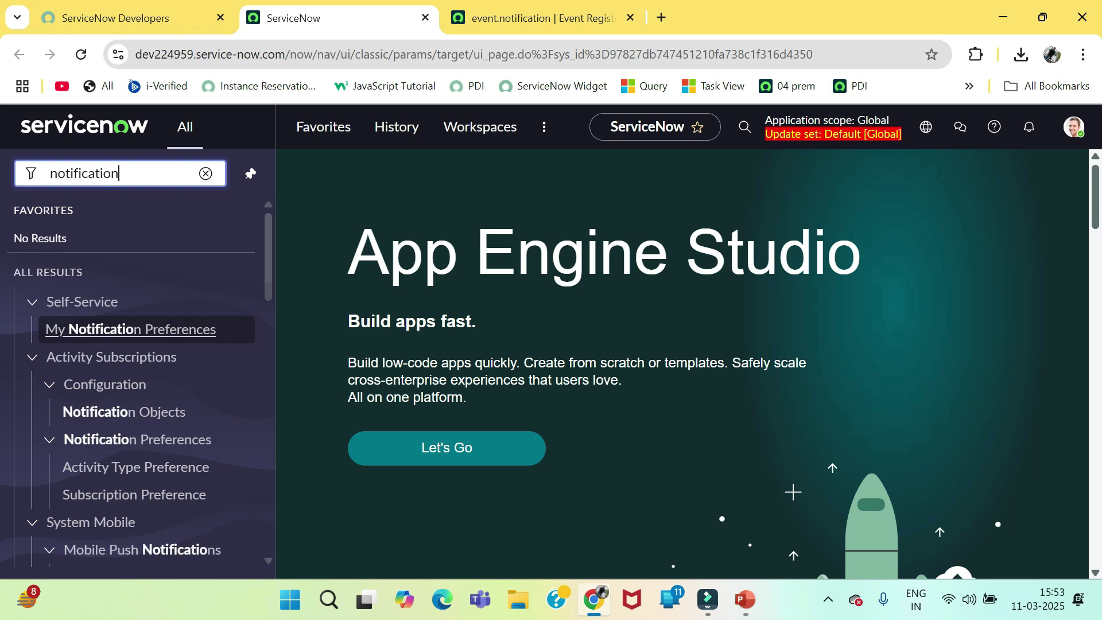
scroll(132, 431, down, 10)
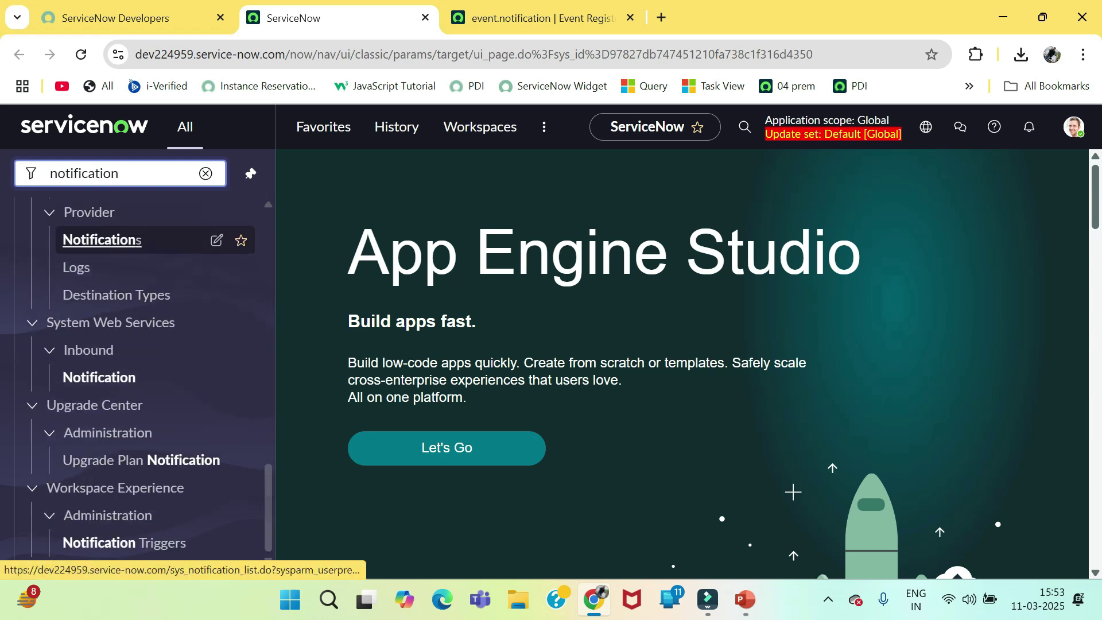
scroll(132, 401, up, 15)
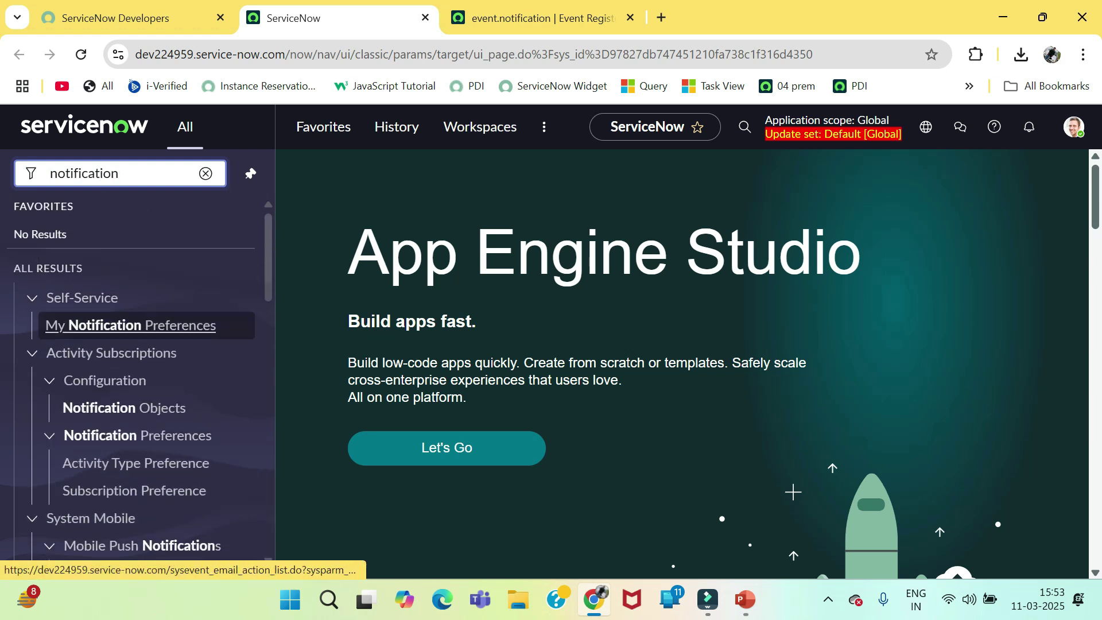
scroll(126, 412, down, 5)
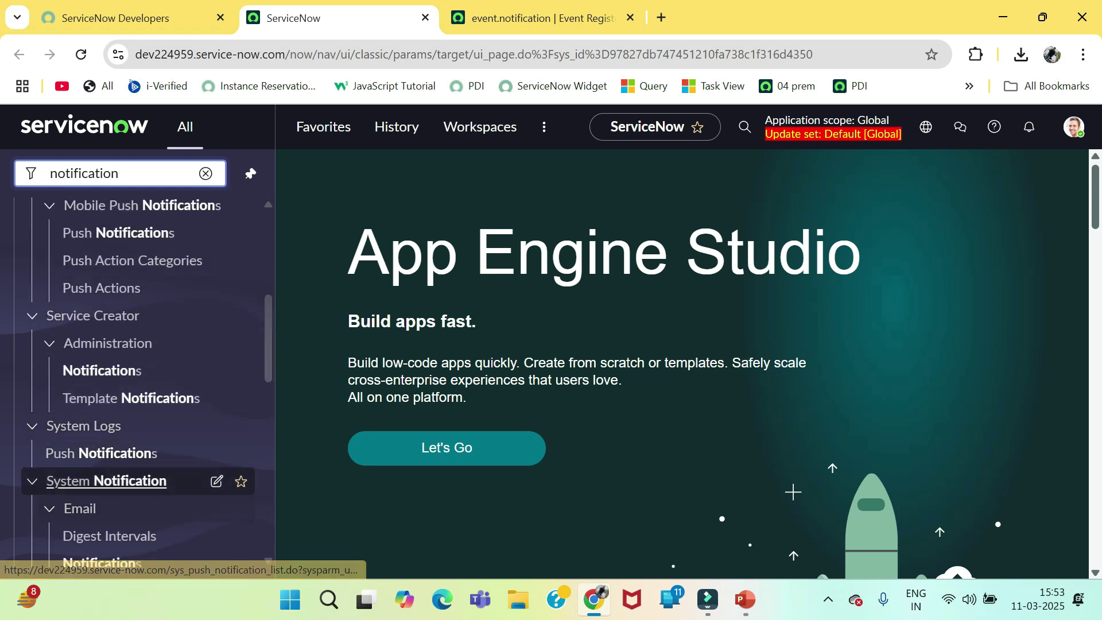
scroll(104, 480, down, 1)
middle_click(104, 477)
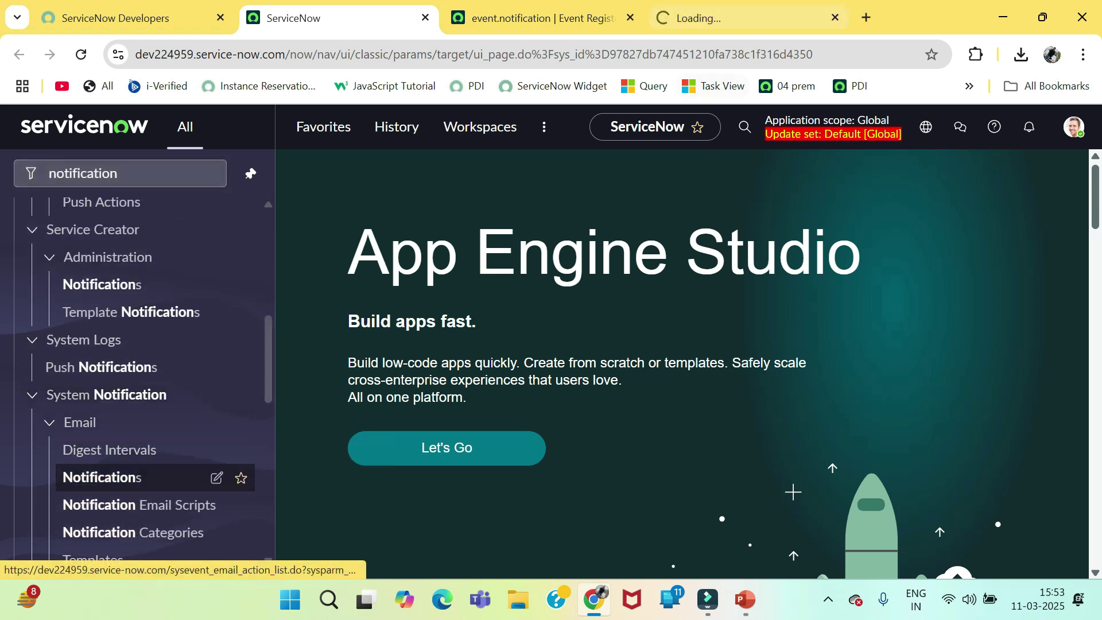
click(718, 18)
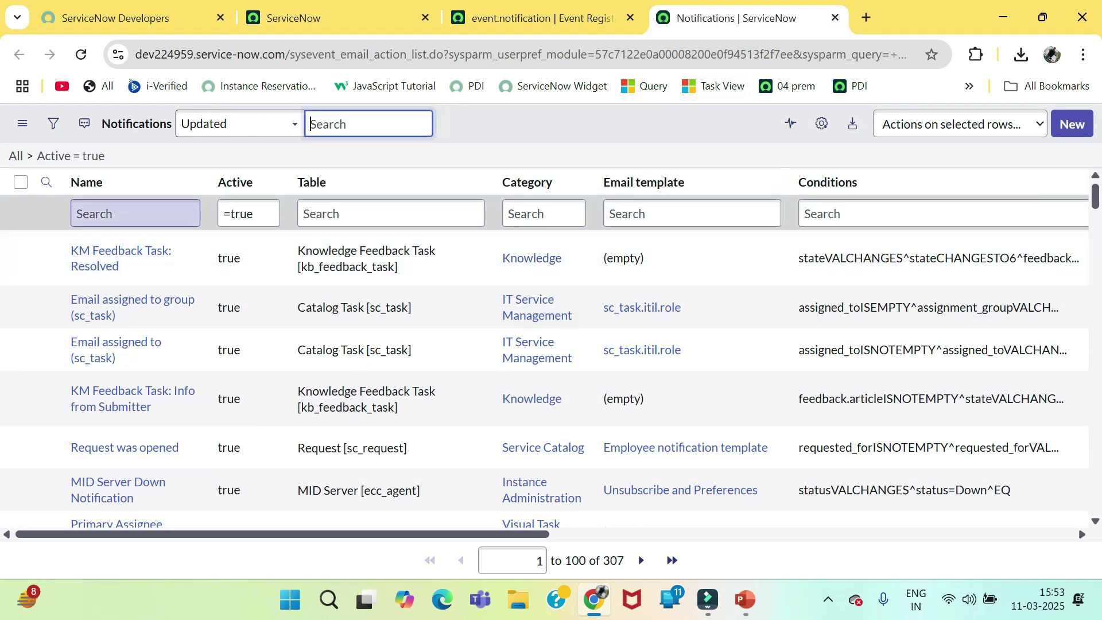
- Filter notifications by name *event and open the Event notification demo record
click(135, 213)
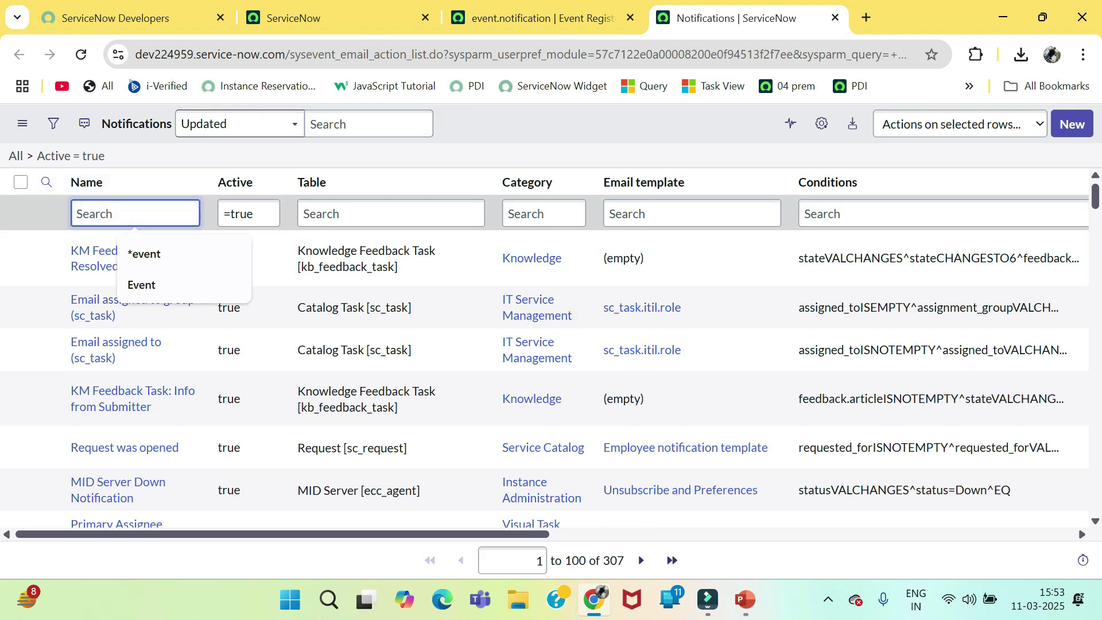
text(*event)
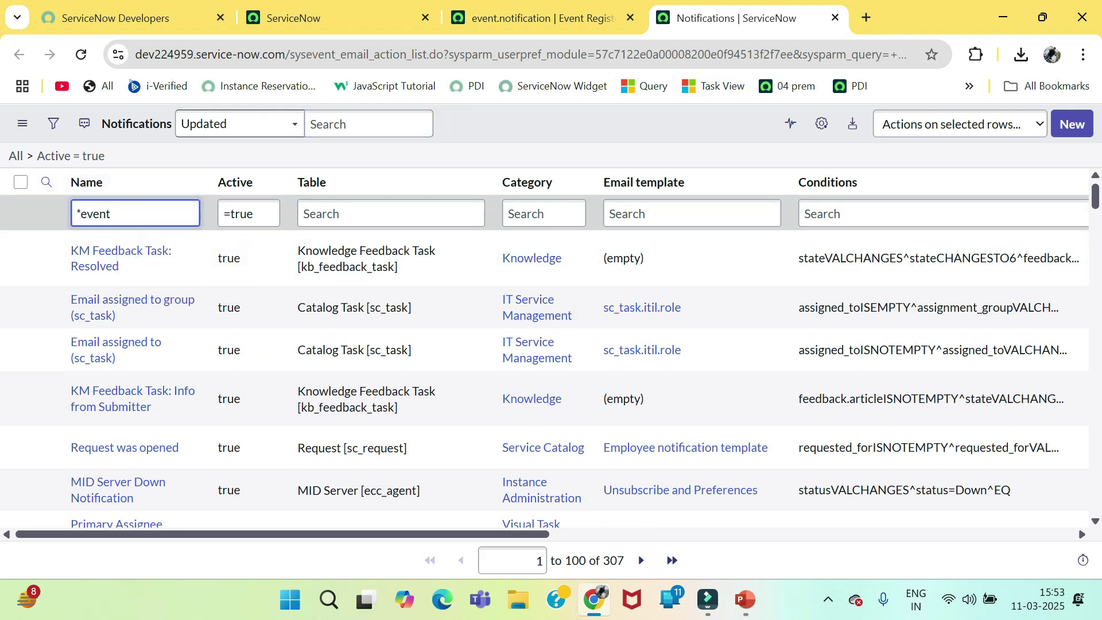
key(Return)
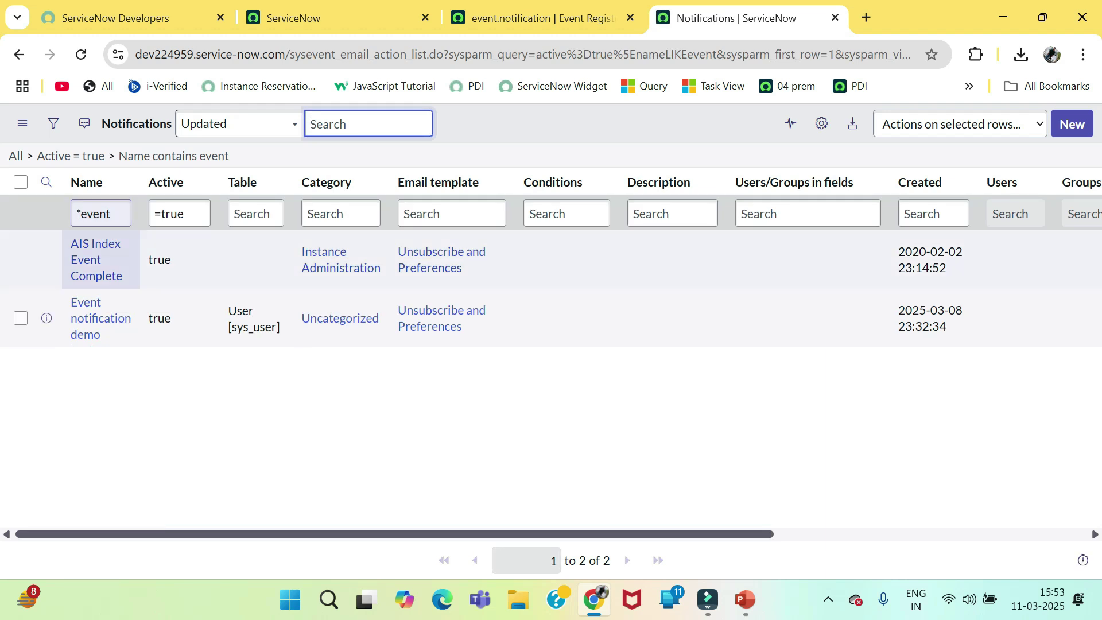
ctrl+click(86, 303)
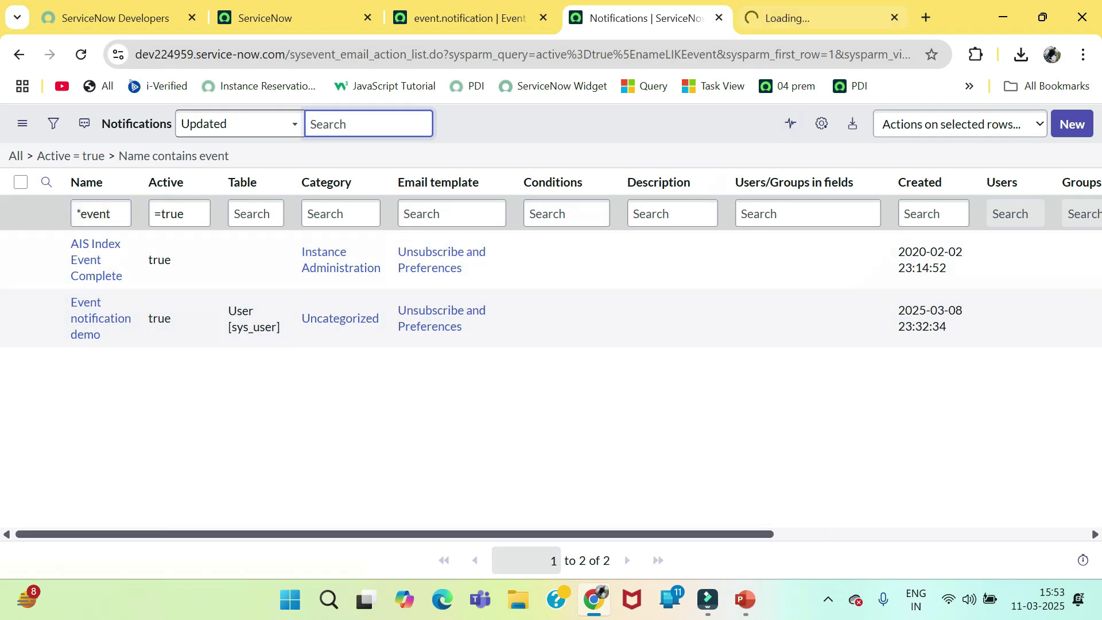
key(ctrl+Tab)
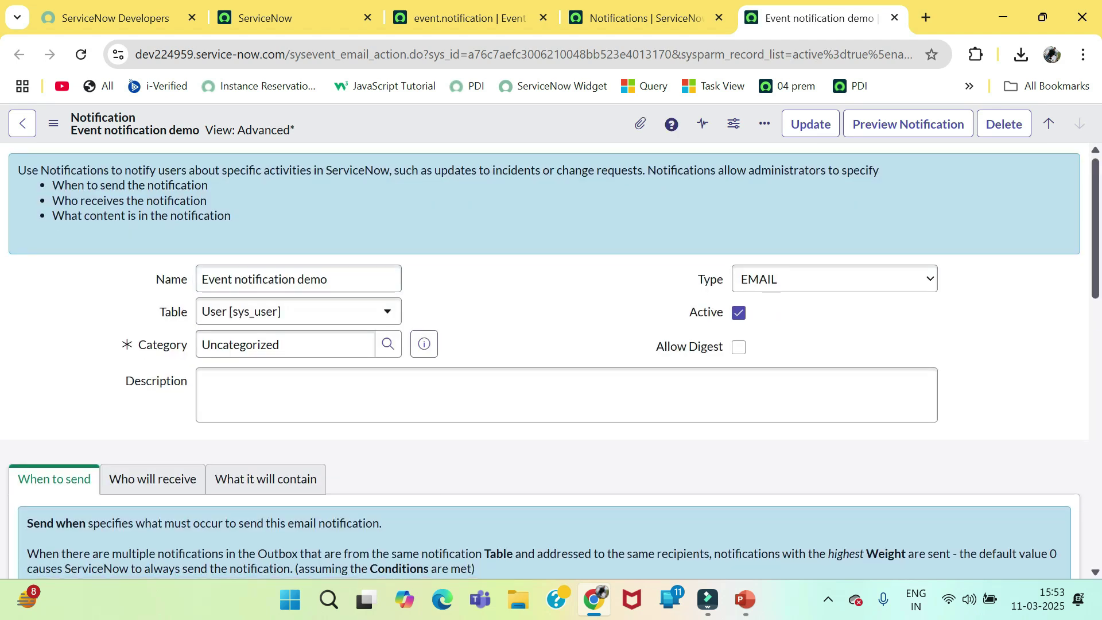
scroll(551, 361, down, 5)
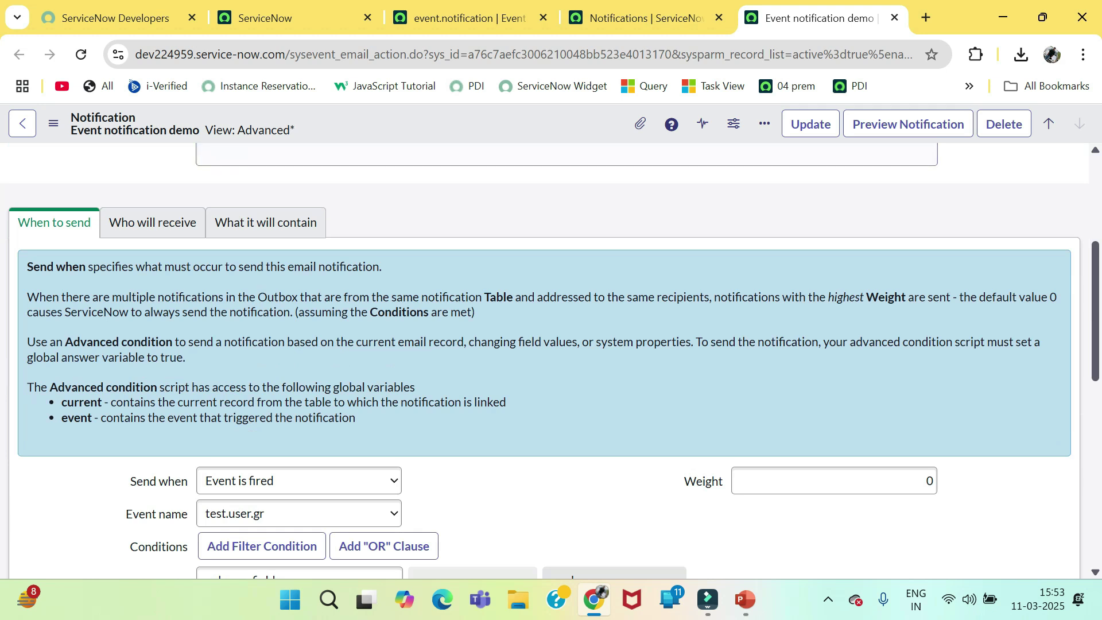
key(ctrl+3)
key(ctrl+5)
- Set the notification's Event name to event.notification and save it
scroll(551, 361, down, 3)
key(Tab)
key(alt+Down)
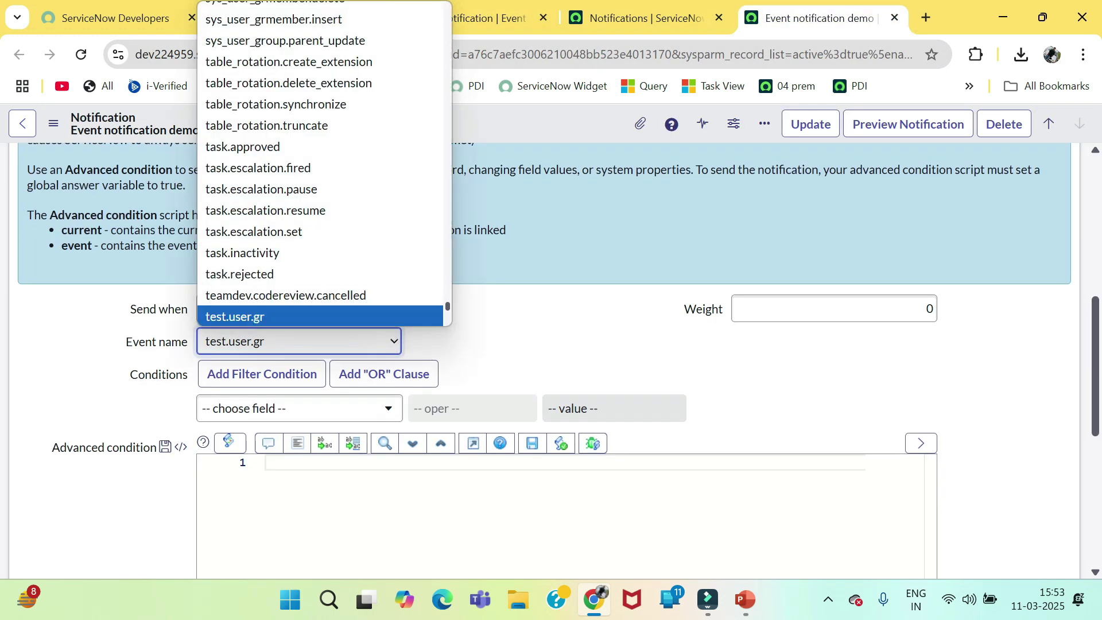
text(event.incident.demo)
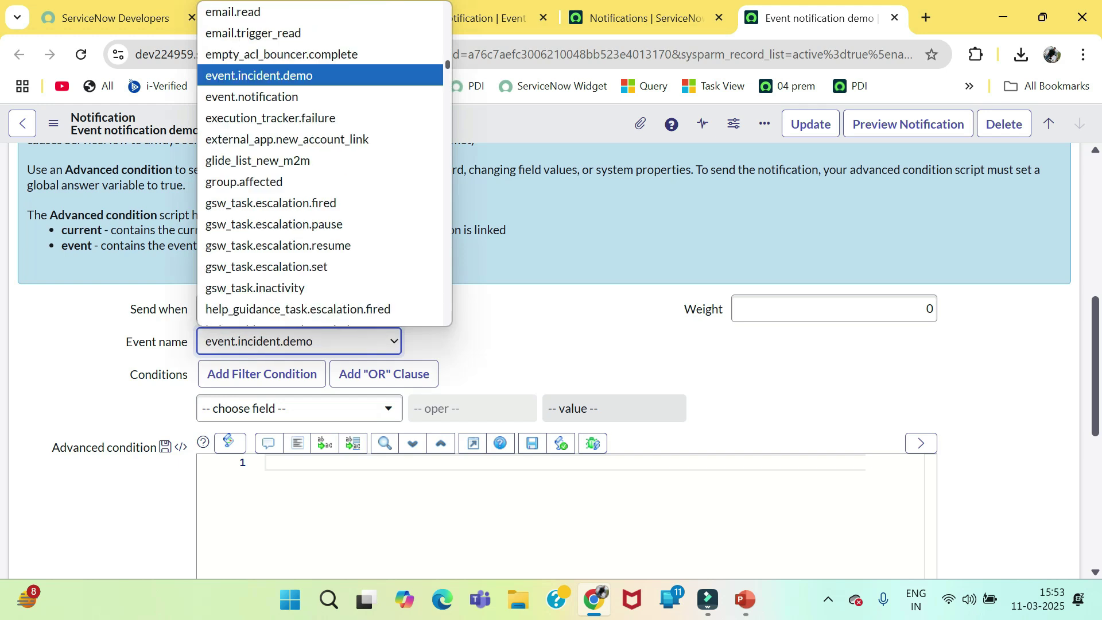
key(Down)
key(Return)
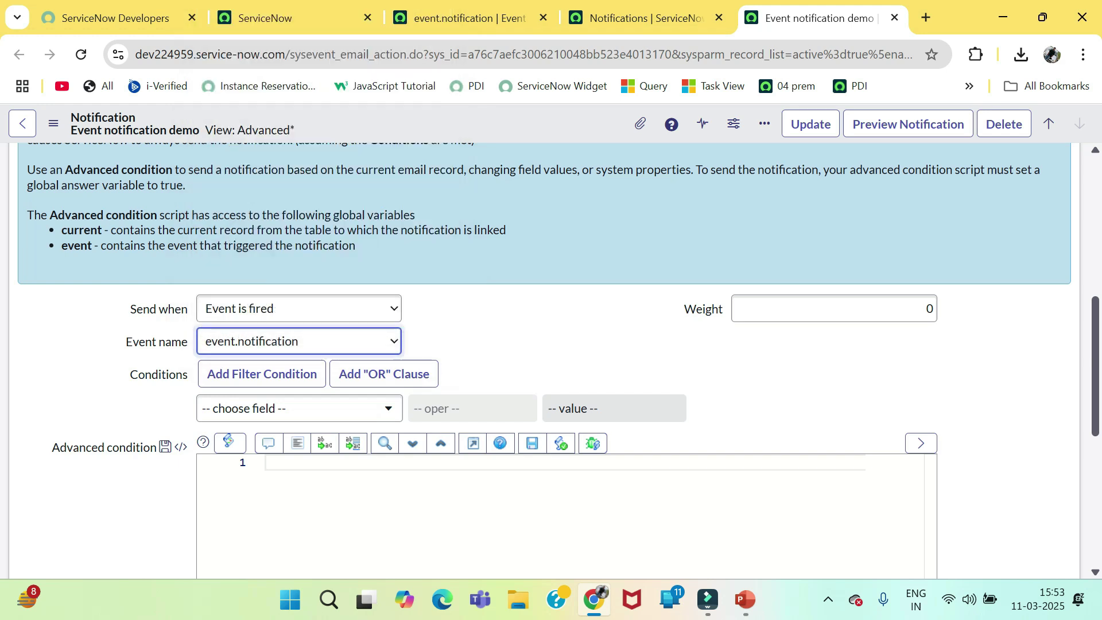
right_click(549, 125)
key(Escape)
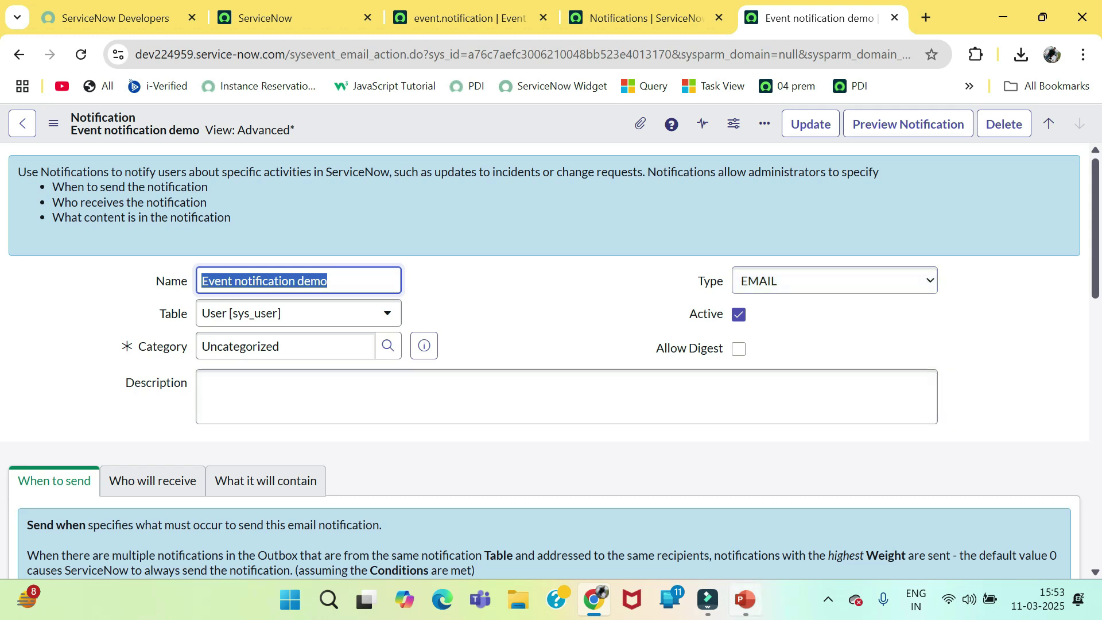
key(alt+Tab)
click(84, 517)
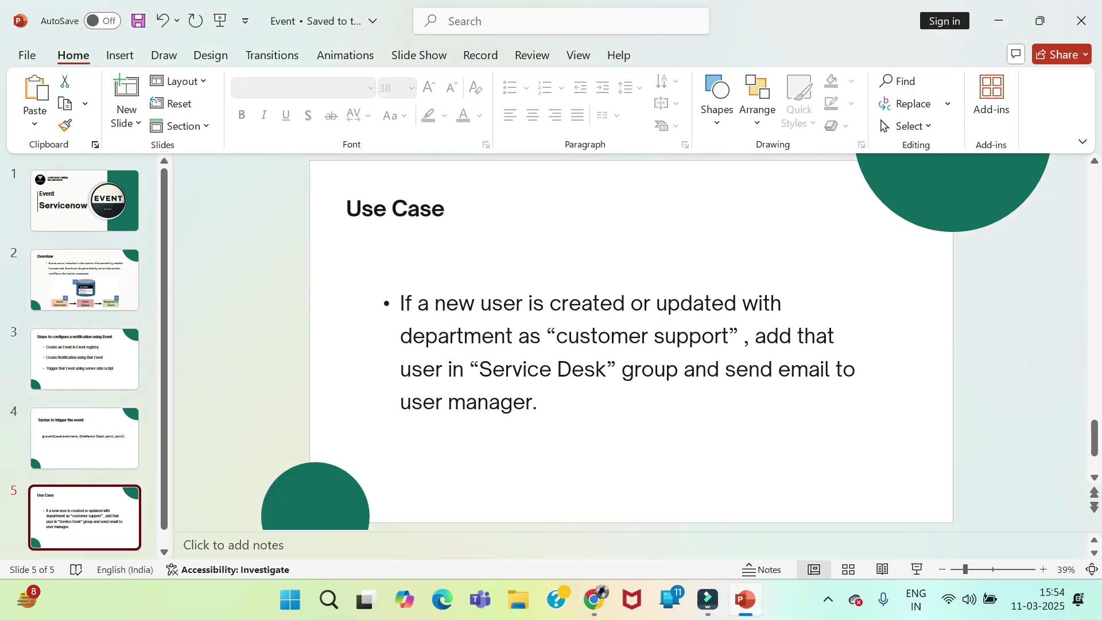
key(alt+Tab)
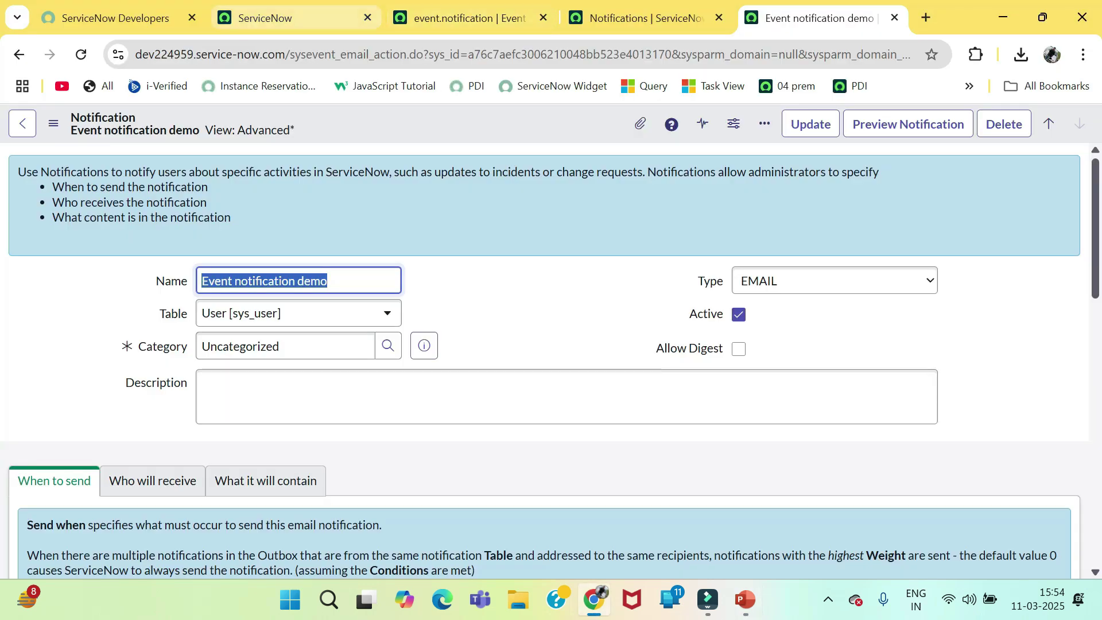
- Open a blank new user form with sys_user.FORM
click(292, 17)
key(ctrl+a)
key(BackSpace)
text(sys_user)
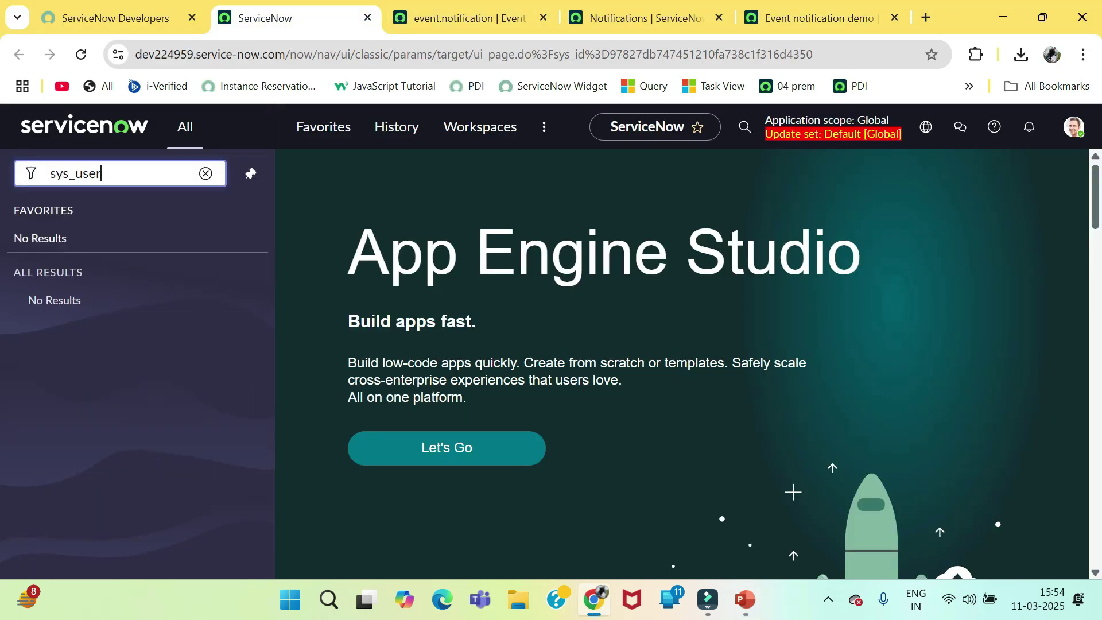
text(.FORM)
key(Return)
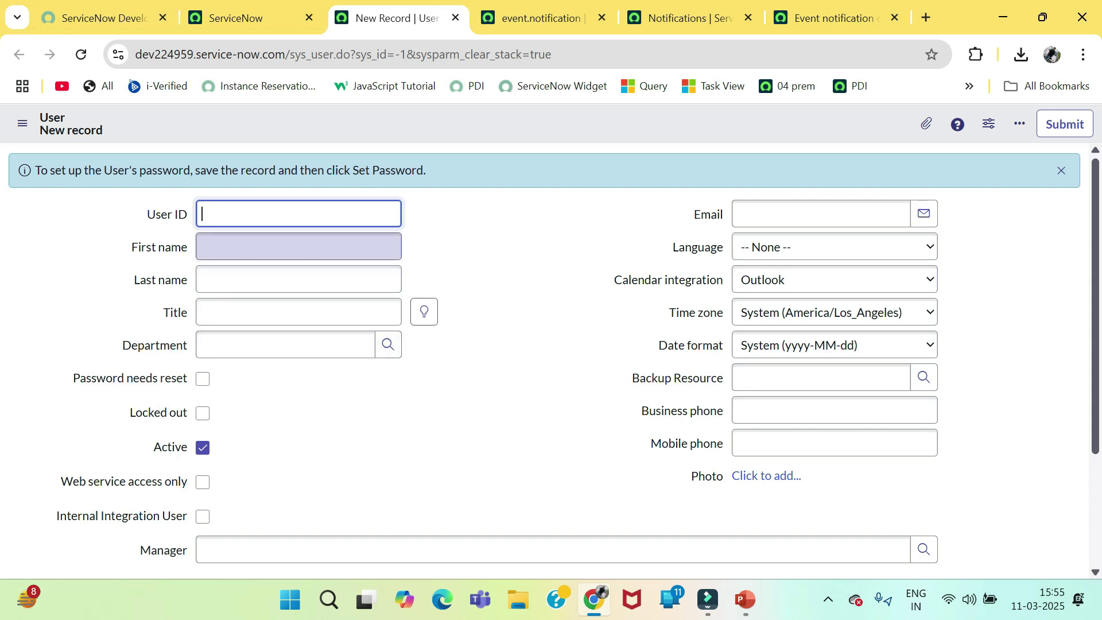
- Enter User ID event.user, first name Event and last name User
text(test.user)
key(Tab)
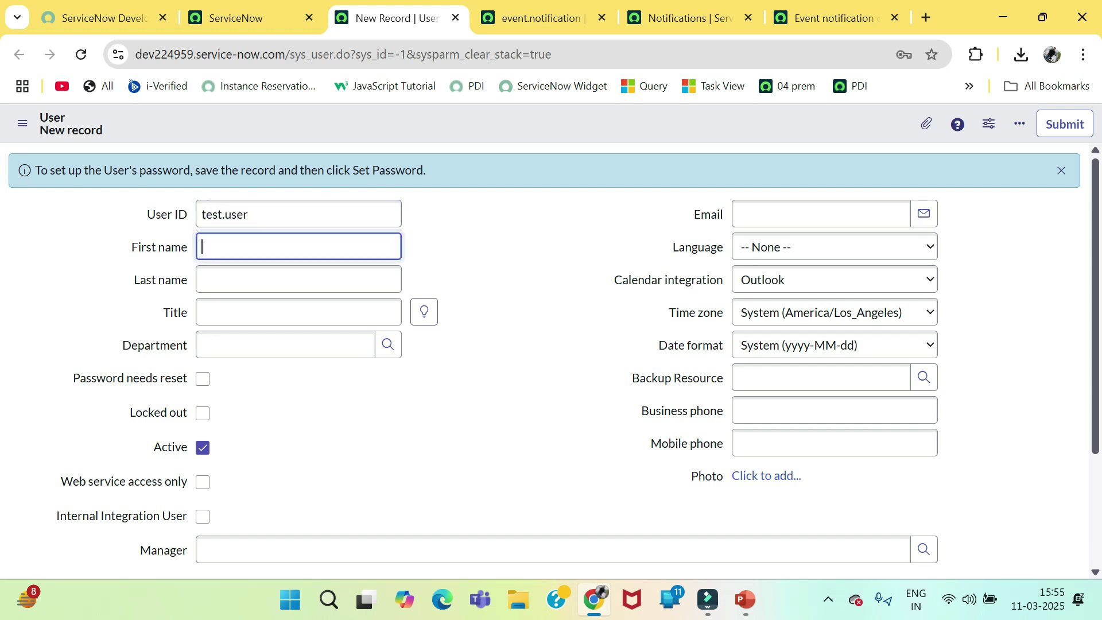
key(shift+Tab)
key(End)
key(BackSpace)
key(BackSpace)
key(BackSpace)
key(BackSpace)
key(ctrl+a)
text(even)
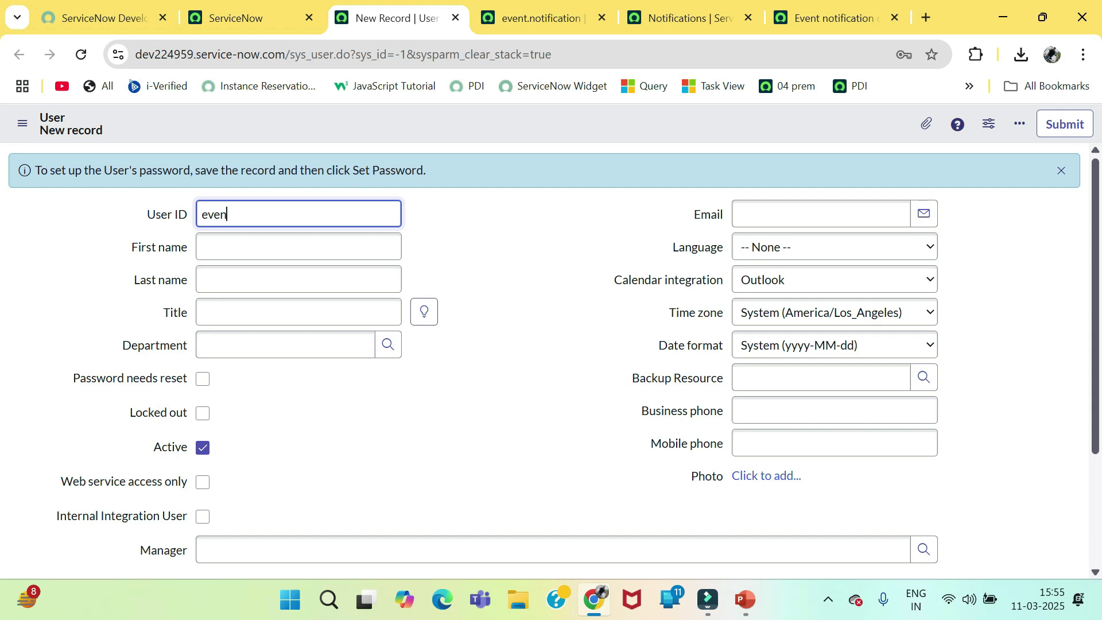
text(t.user)
key(Tab)
text(Event)
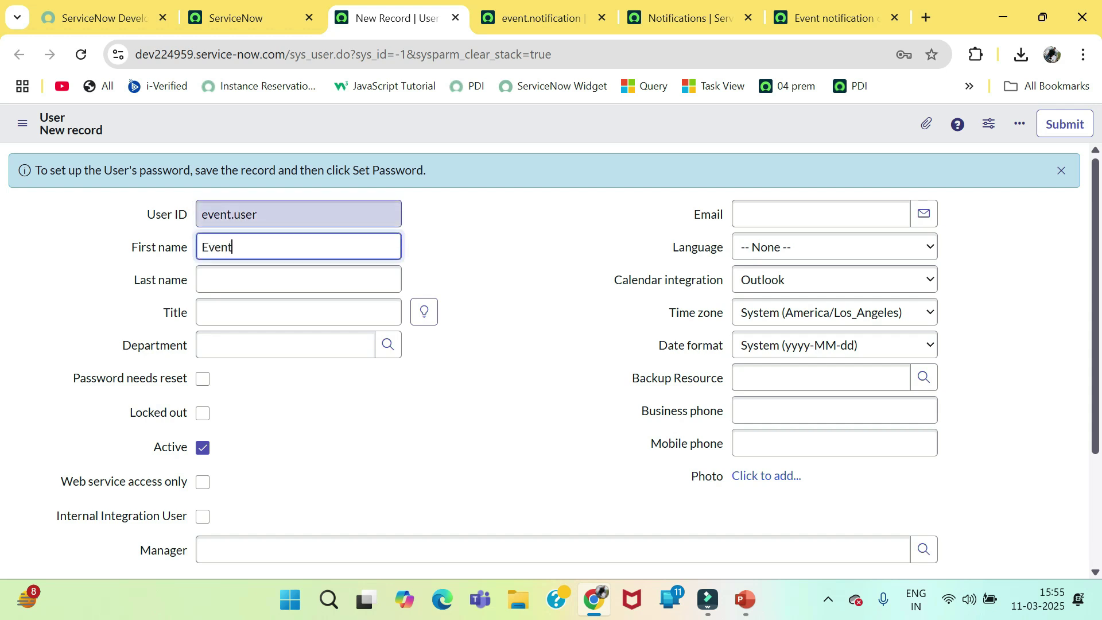
key(Tab)
text(User)
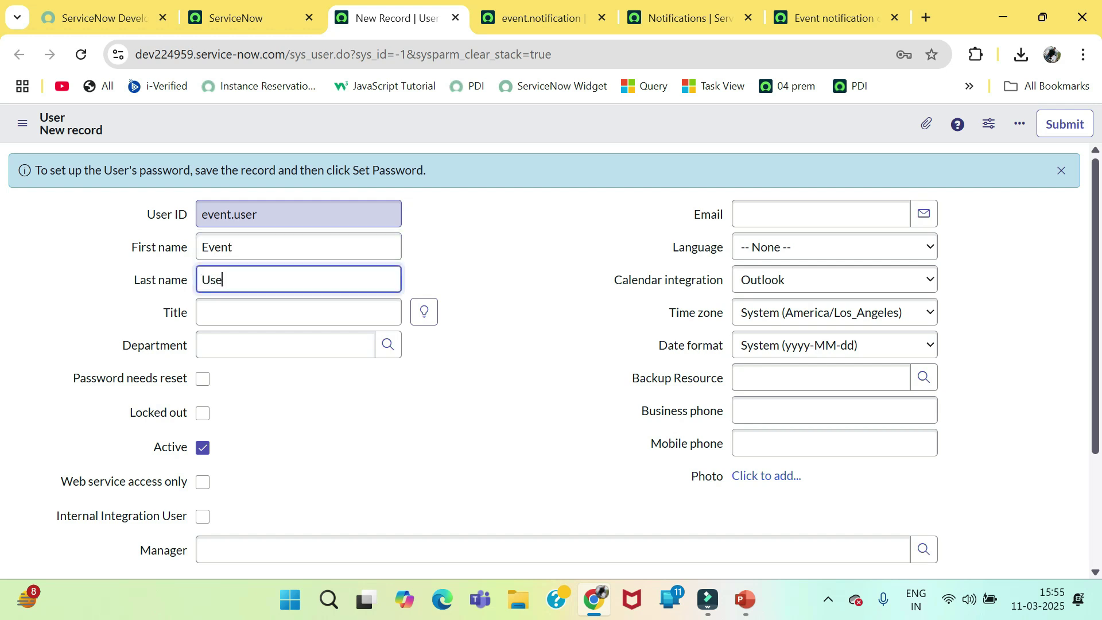
key(Tab)
key(Tab)
key(Tab)
- Set the department to Customer Support and choose a manager
key(Return)
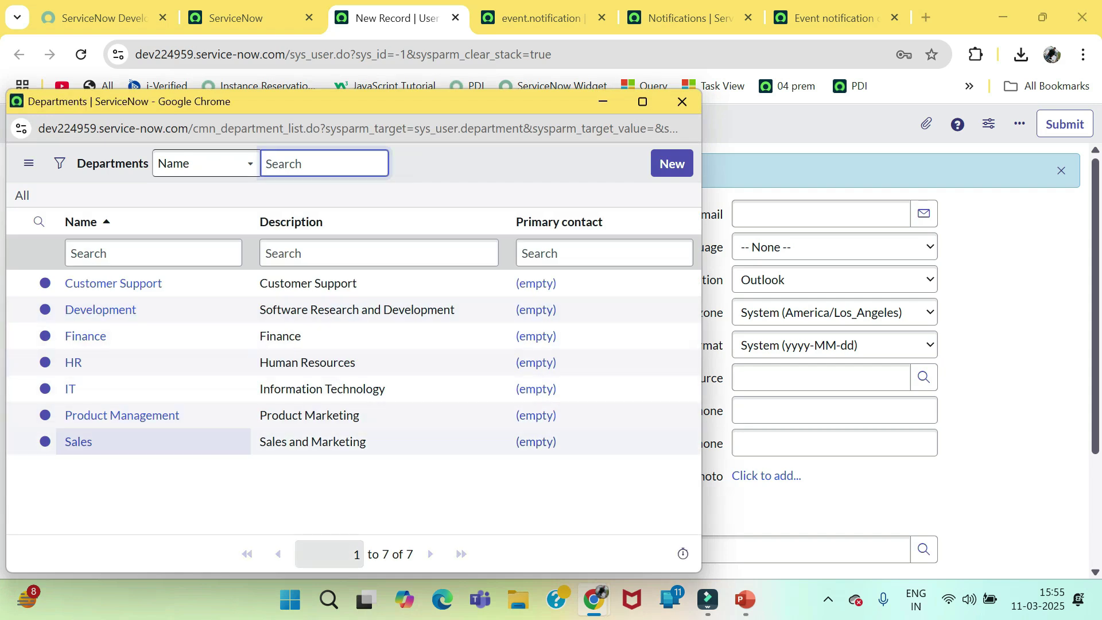
key(Return)
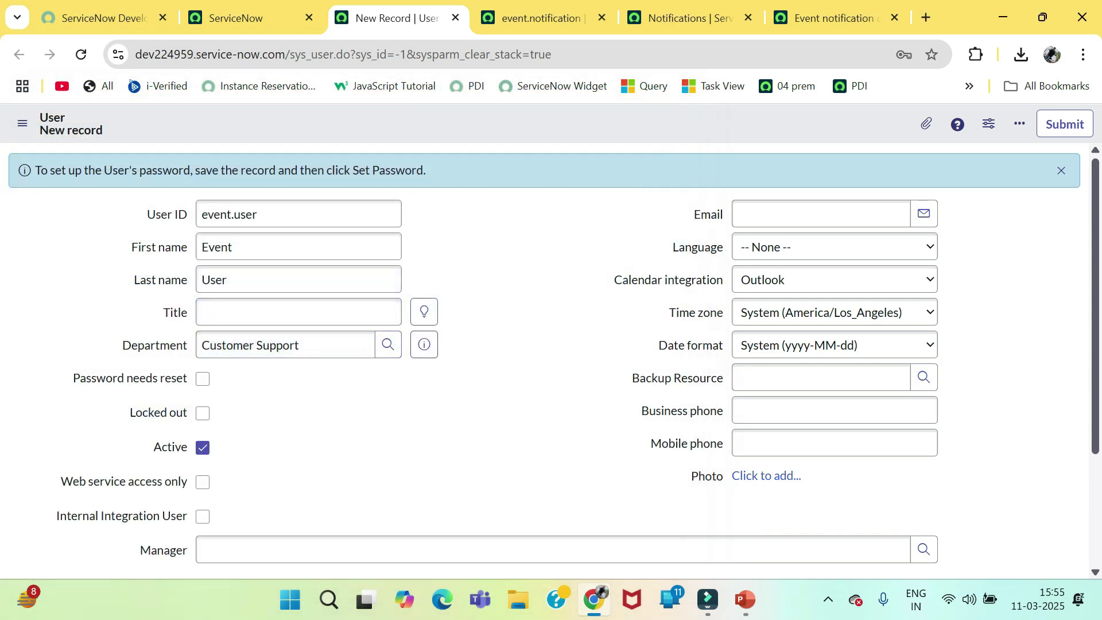
scroll(550, 361, down, 2)
key(Return)
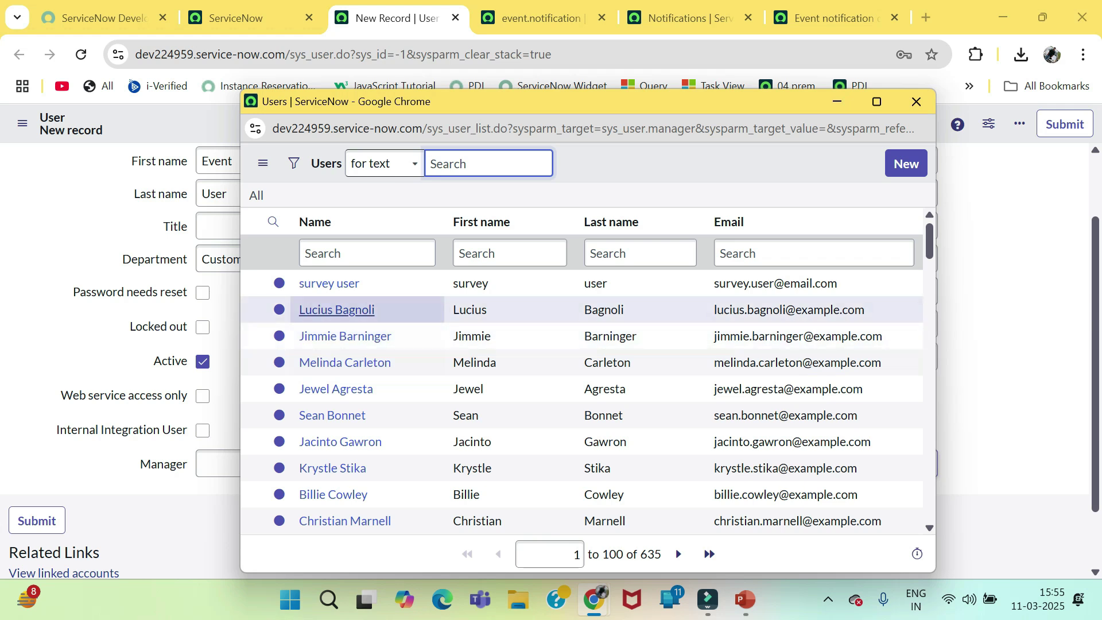
click(337, 310)
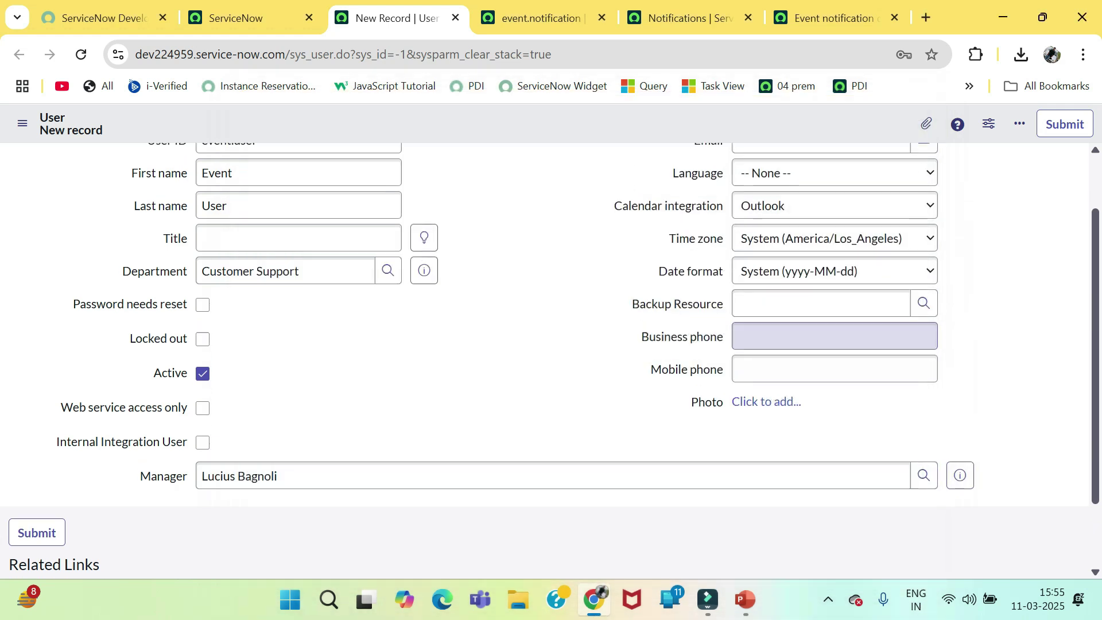
- Fill in the user's email address at the email.com domain, reusing the user ID
click(821, 213)
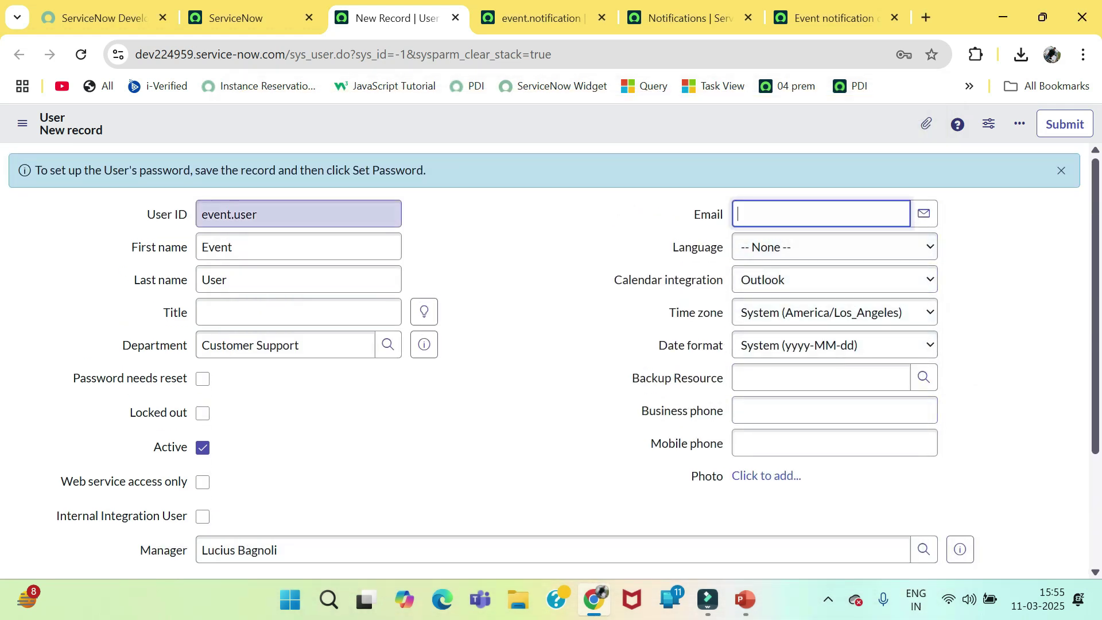
double_click(229, 214)
key(ctrl+c)
click(821, 214)
key(ctrl+v)
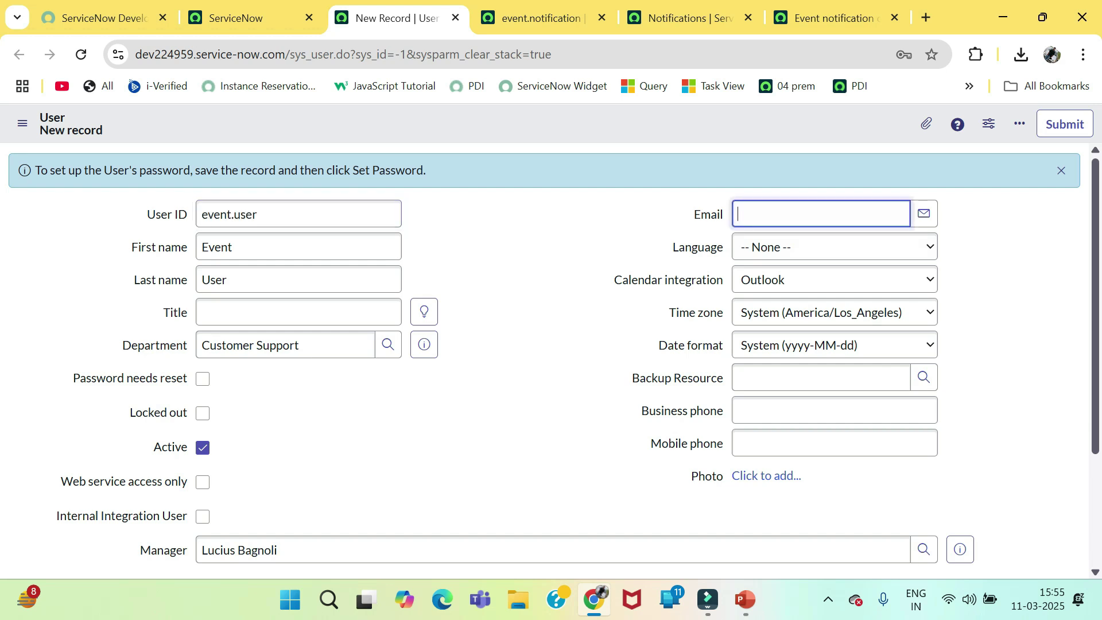
text(@email.com)
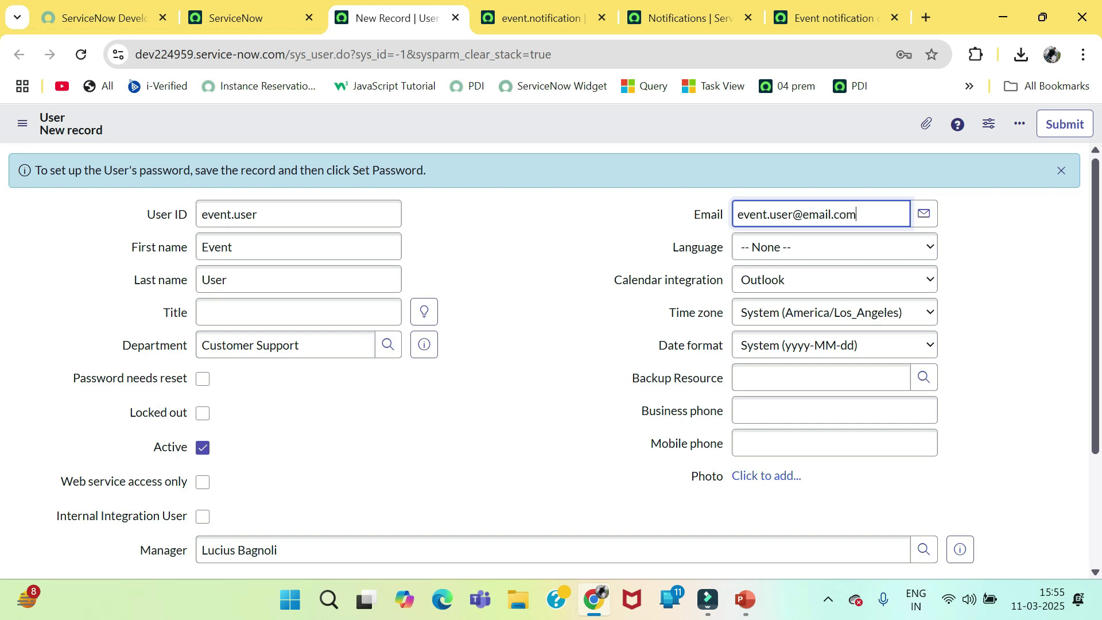
- Enter the same number as business and mobile phone, then save the user
click(832, 410)
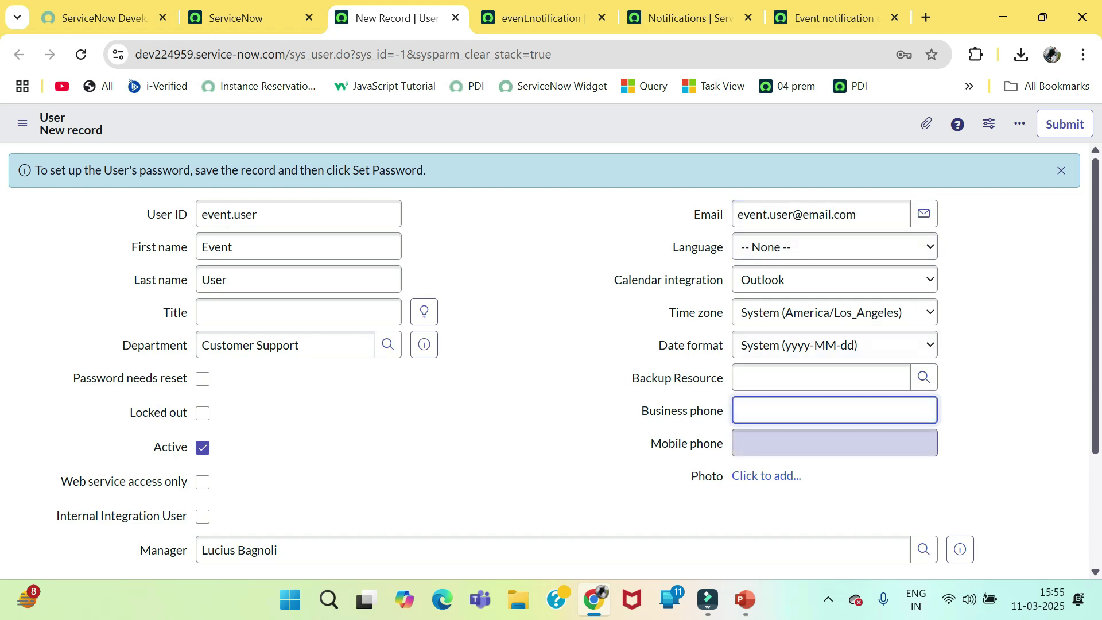
text(99999999)
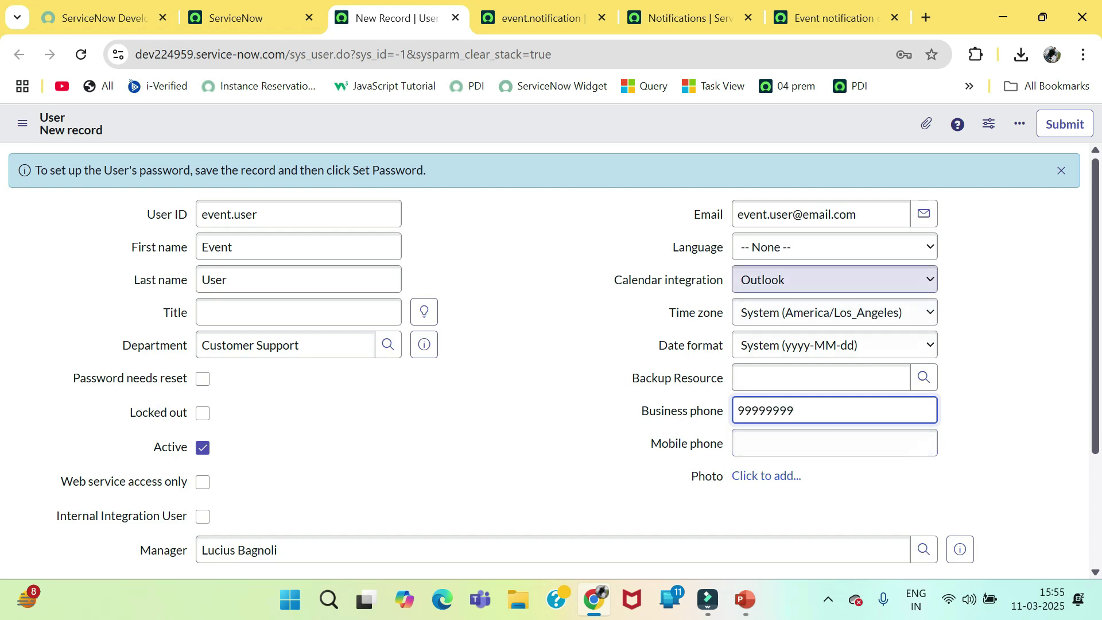
key(ctrl+a)
key(ctrl+c)
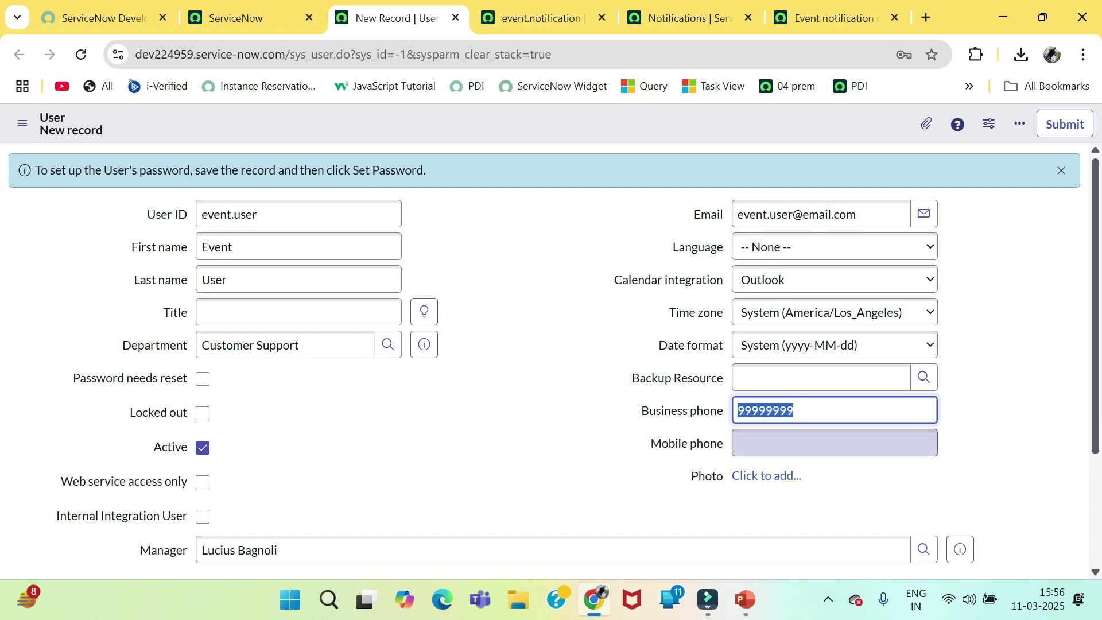
click(835, 443)
key(ctrl+v)
key(Tab)
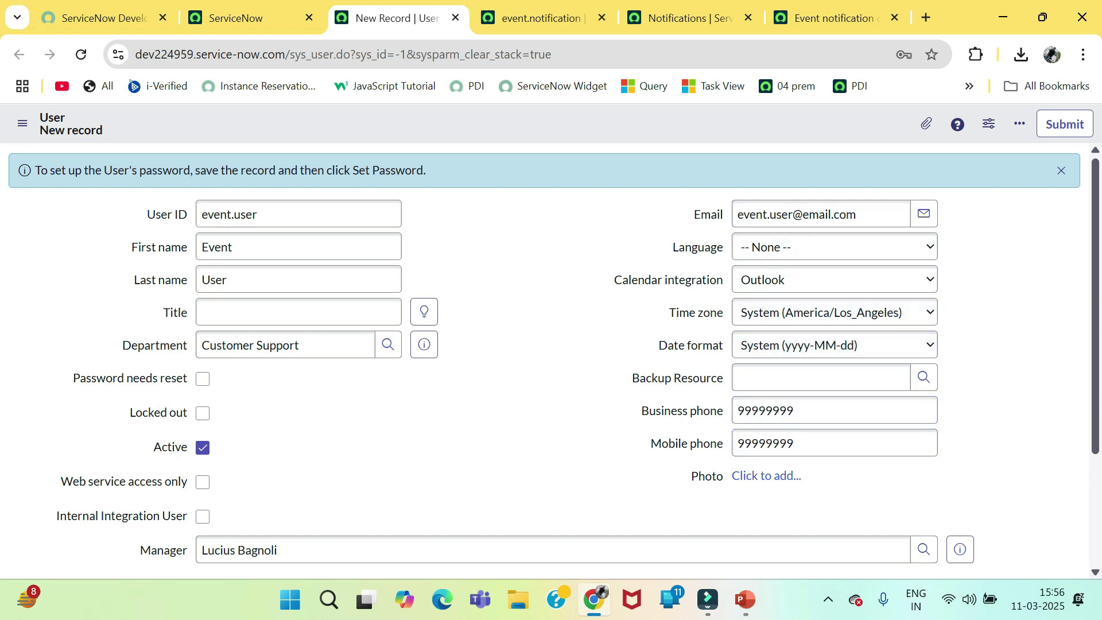
right_click(591, 137)
click(622, 148)
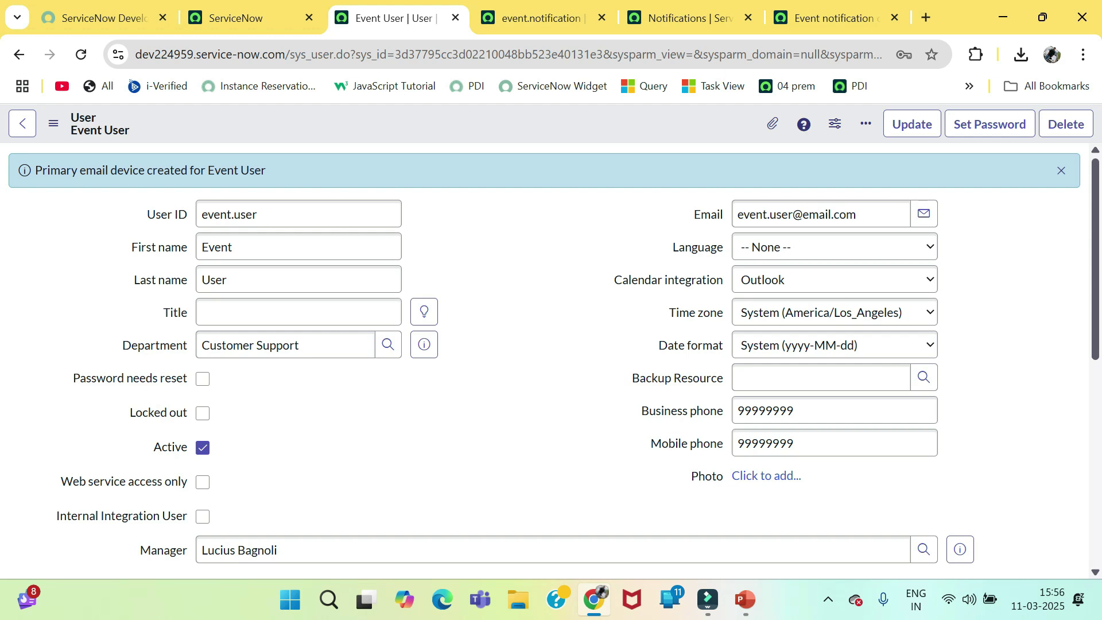
key(alt+Tab)
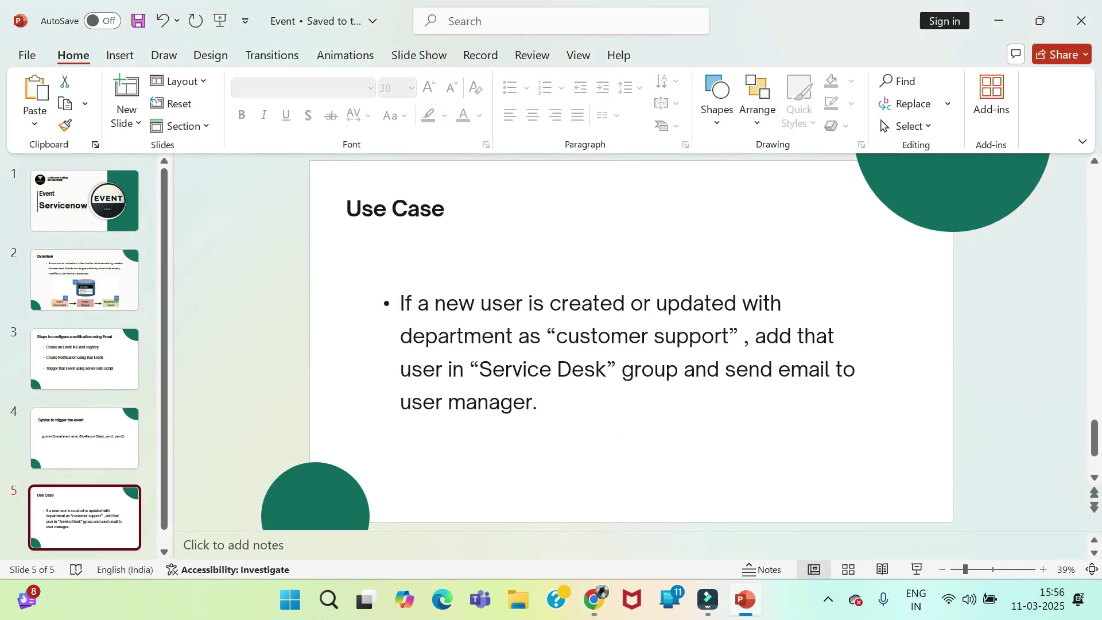
drag(757, 336, 542, 403)
key(alt+Tab)
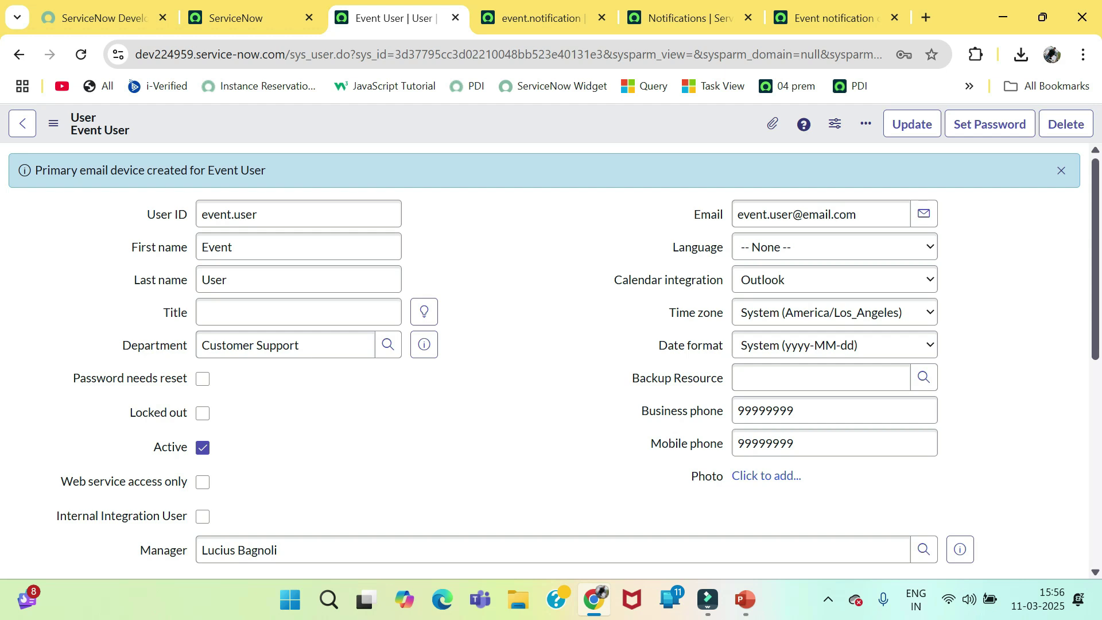
- Open the Business Rules list in its own tab and start a new business rule
key(ctrl+shift+Tab)
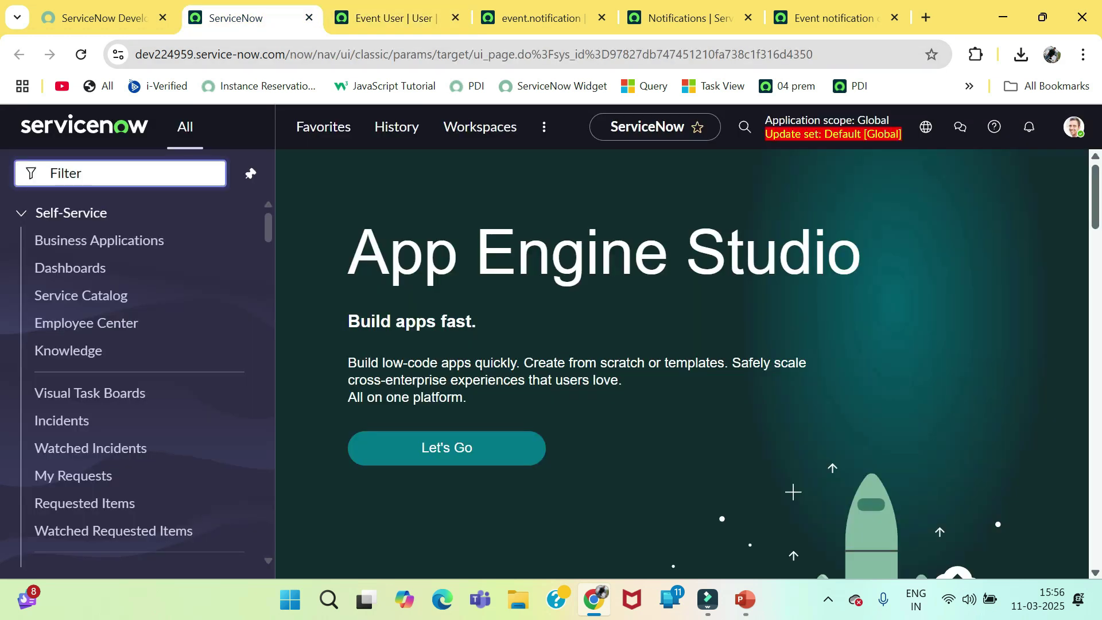
text(busine)
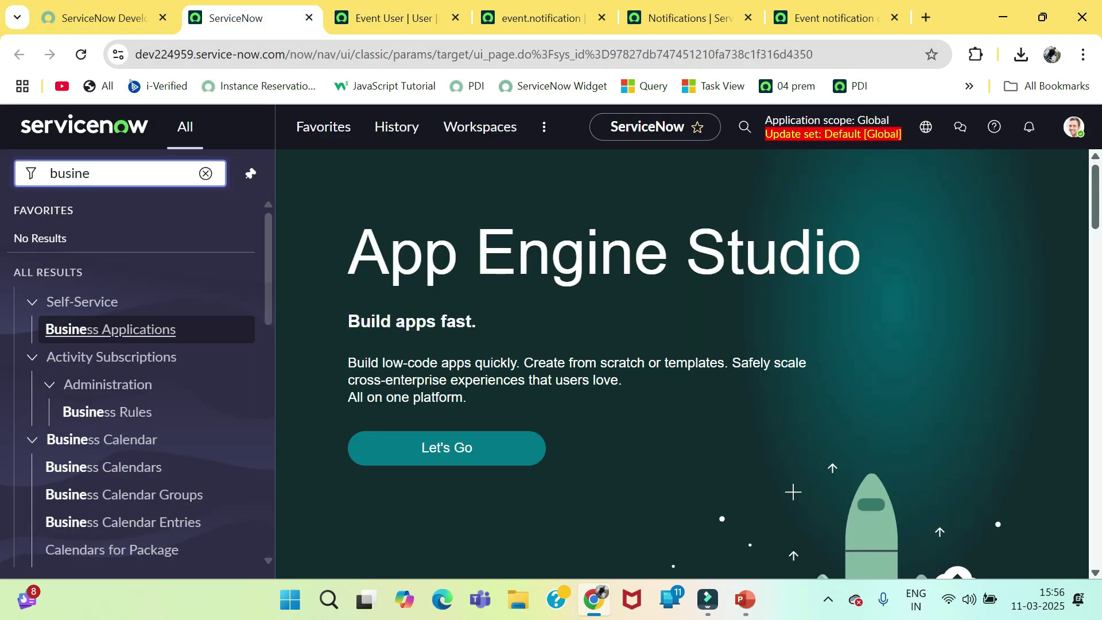
text(ss rule)
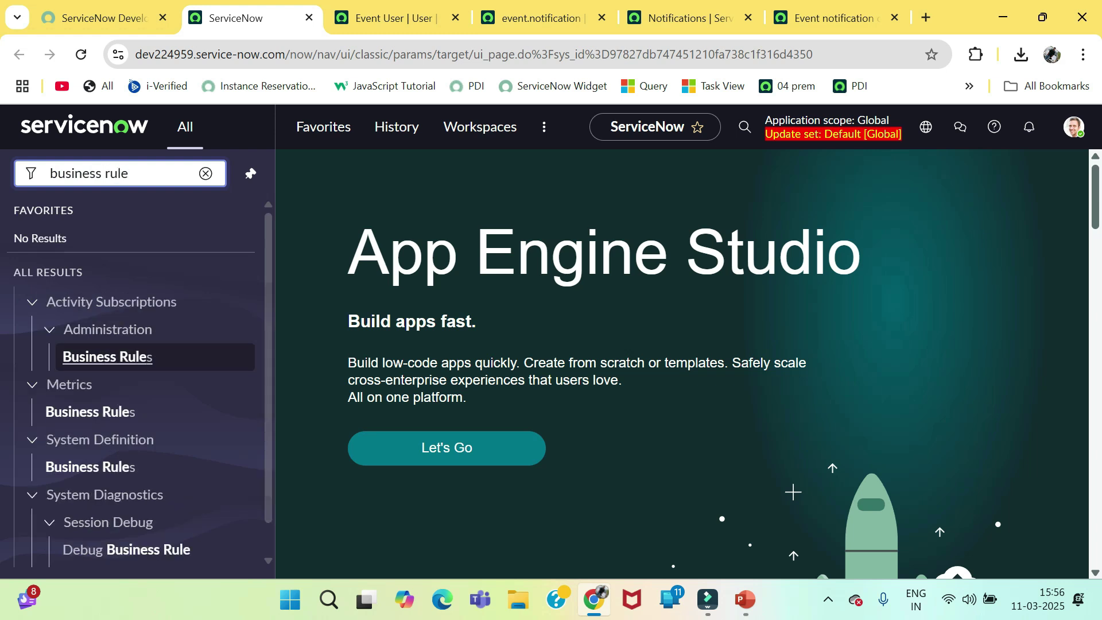
scroll(138, 333, down, 1)
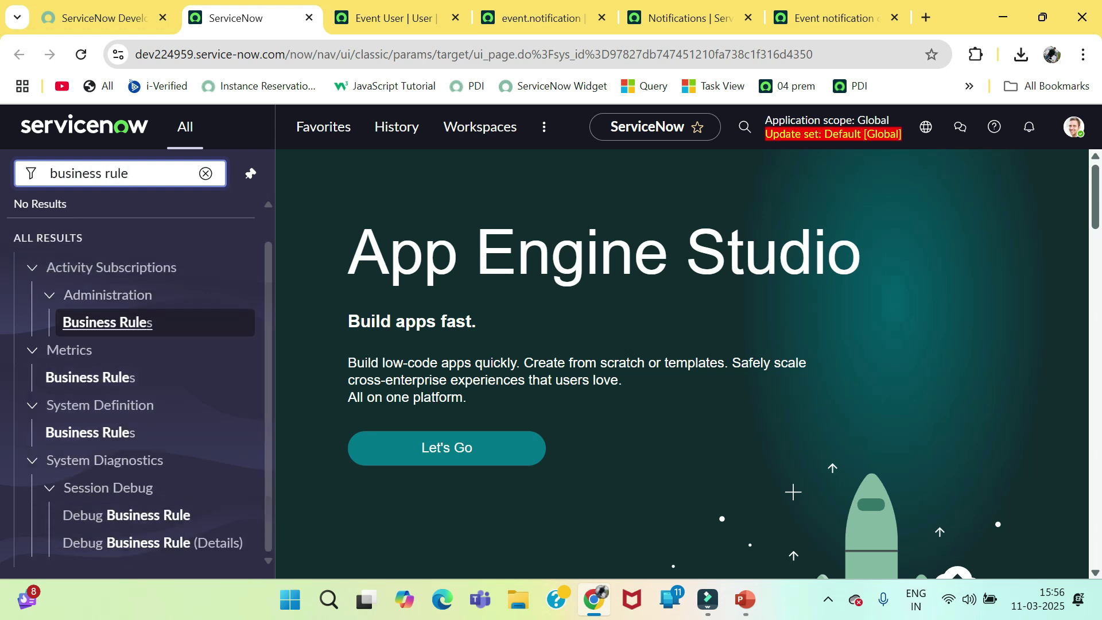
middle_click(90, 433)
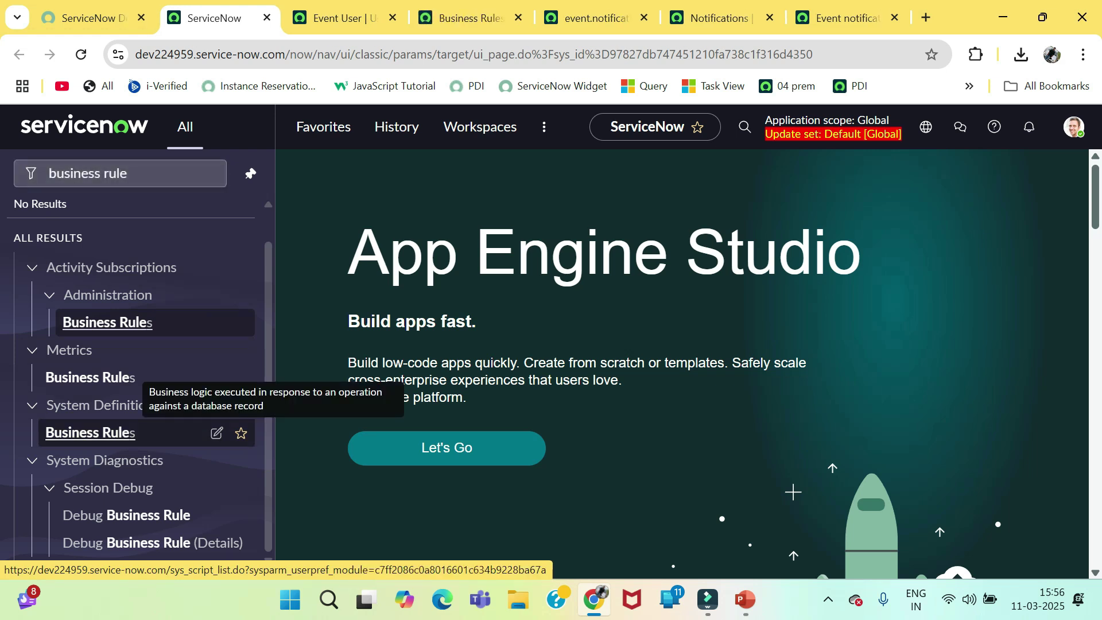
click(90, 432)
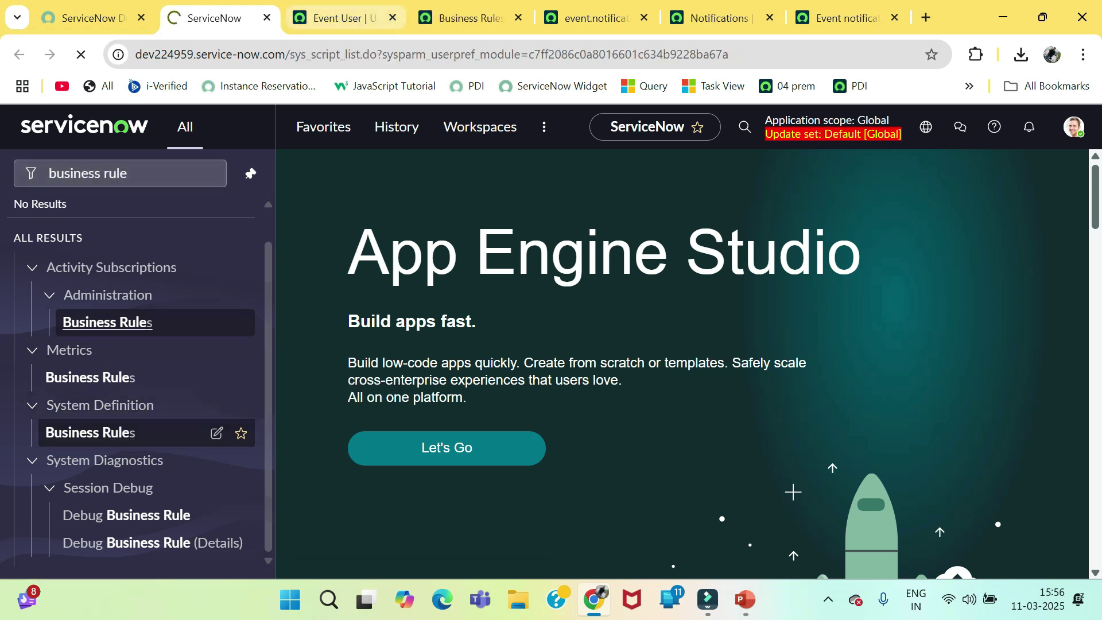
key(ctrl+4)
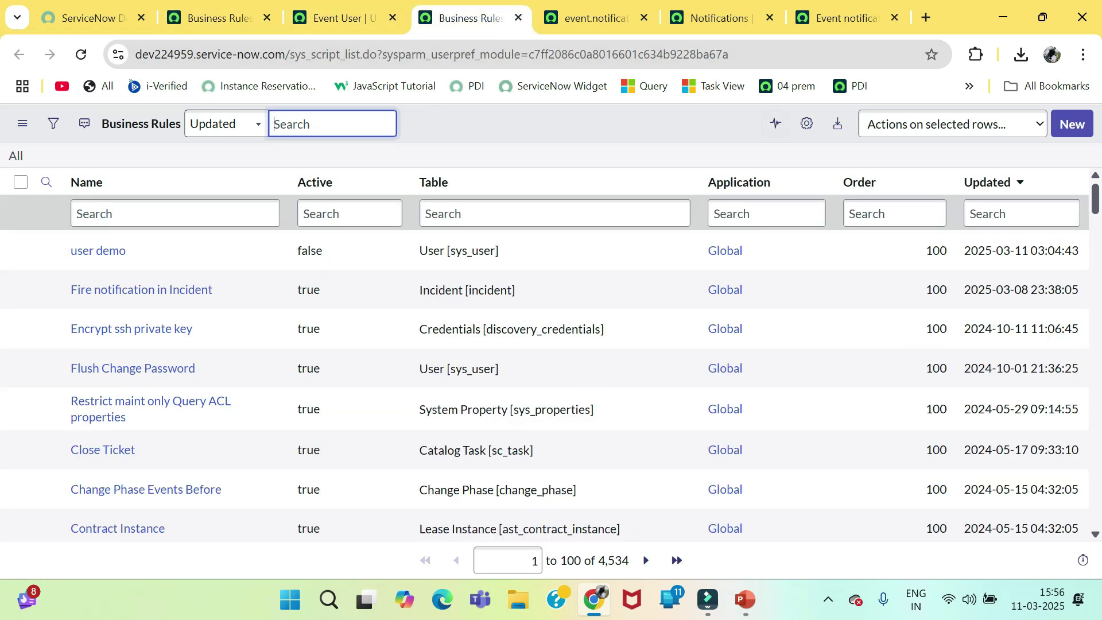
click(1071, 124)
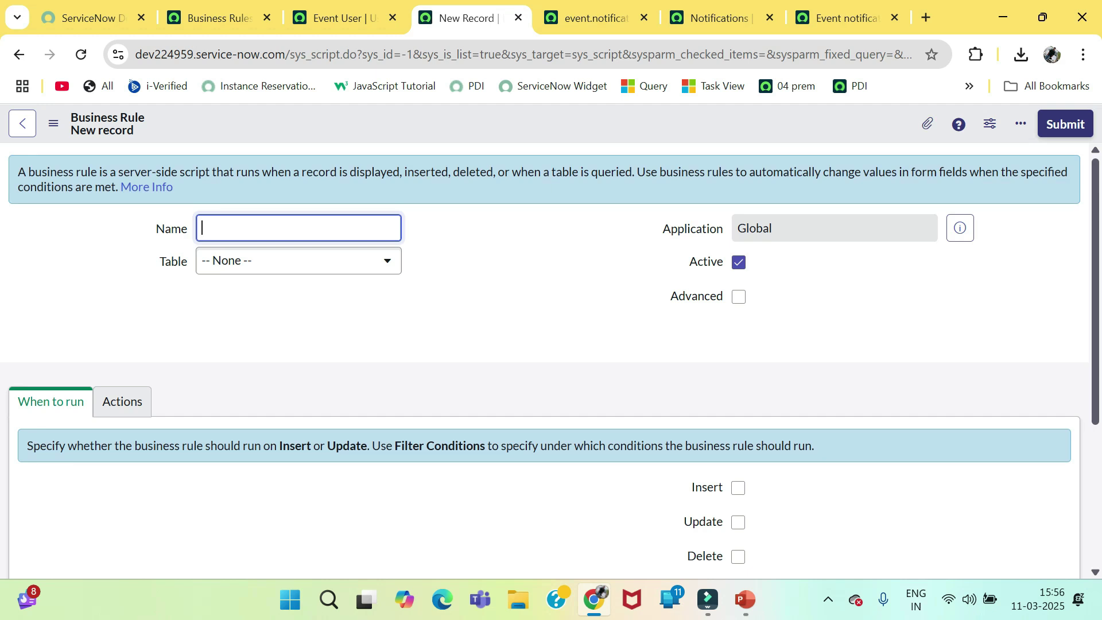
- Name the rule 'Add User to Group and Notify Manager' with table User [sys_user]
text(Add User to Group and Se)
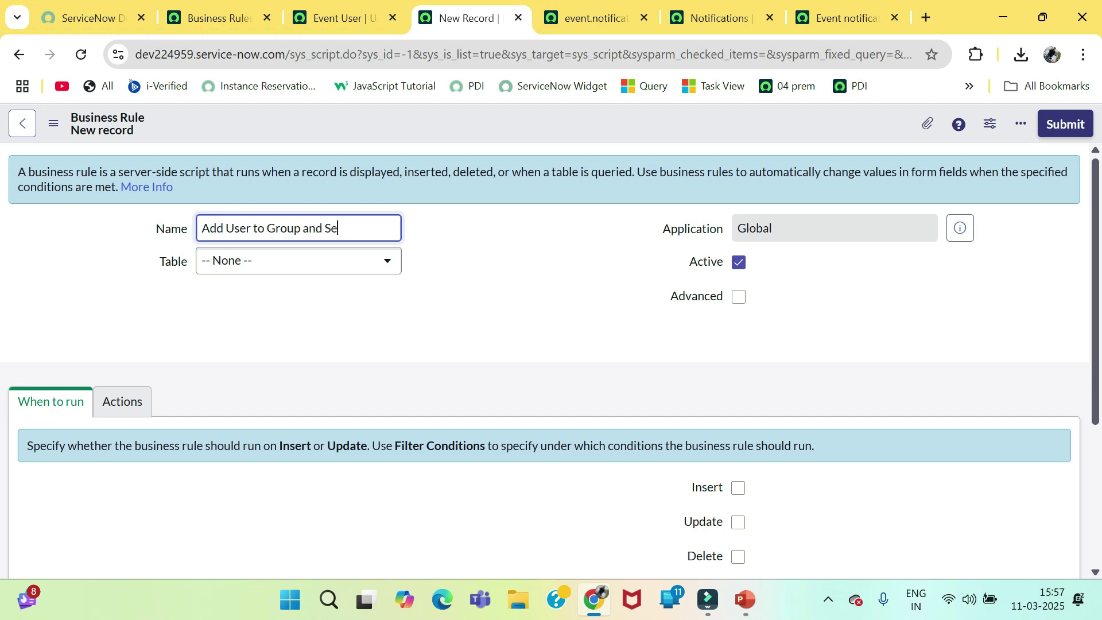
text(n)
key(BackSpace)
key(BackSpace)
key(BackSpace)
text(Notify Manager)
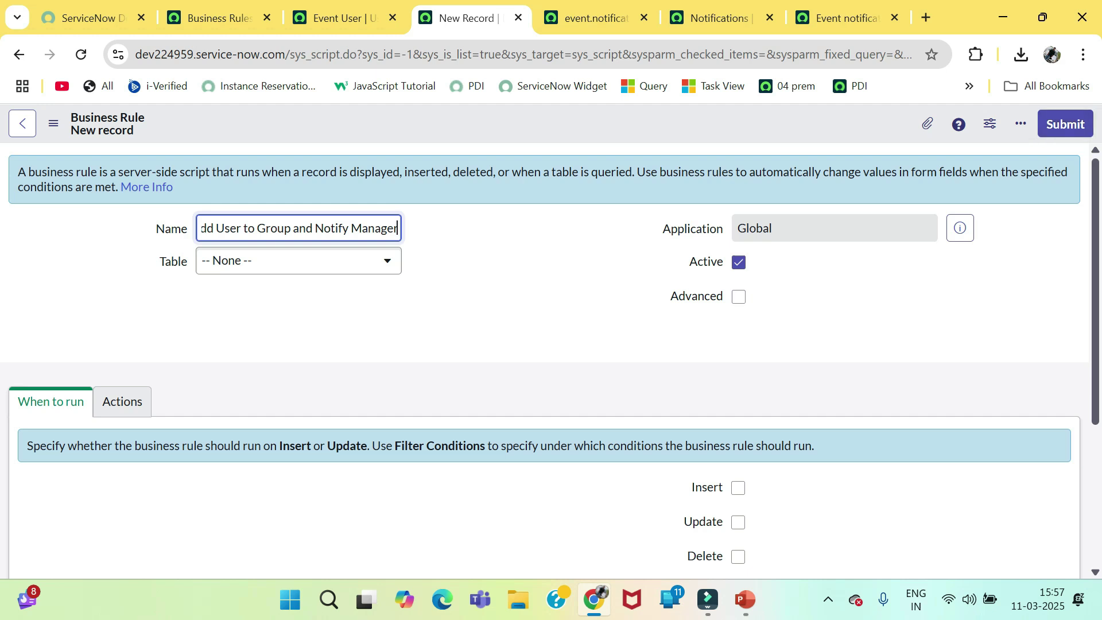
key(Tab)
key(Return)
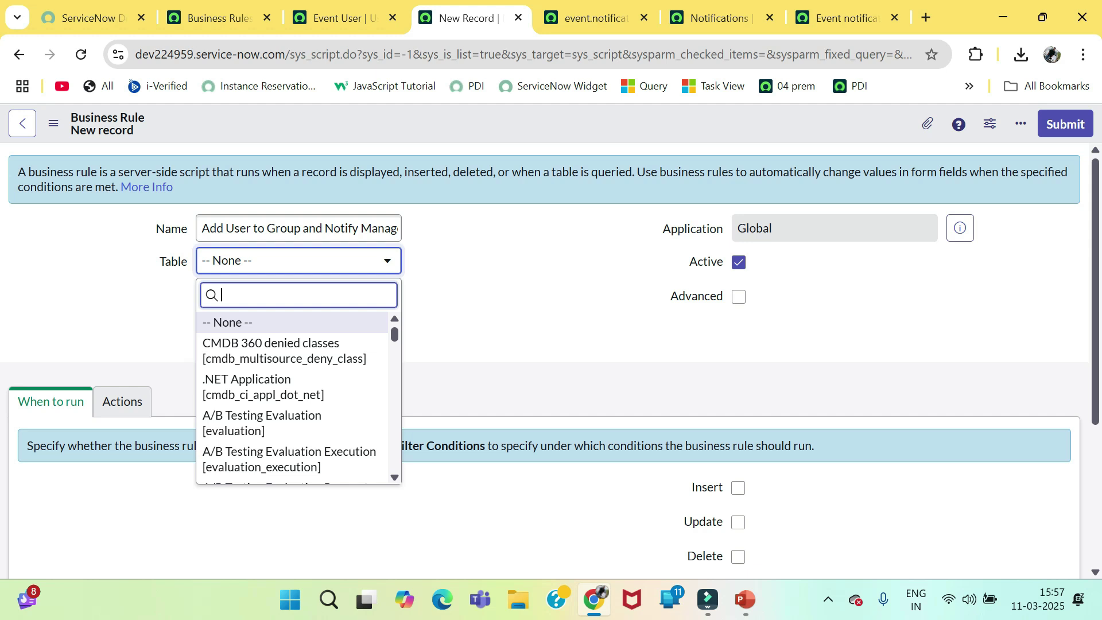
text(sys_user)
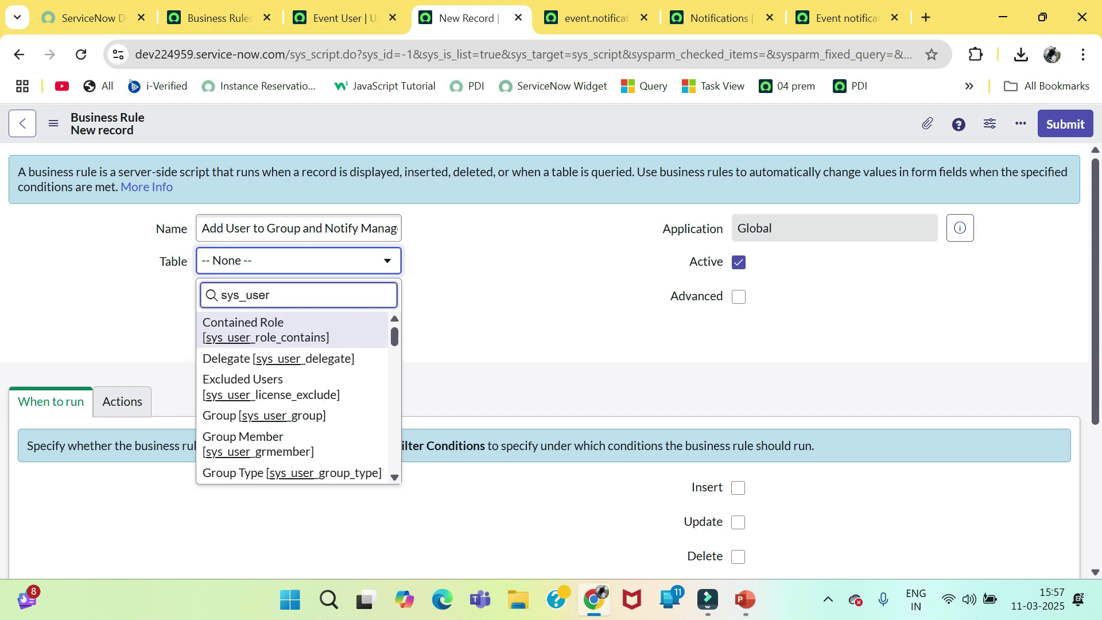
scroll(293, 396, down, 10)
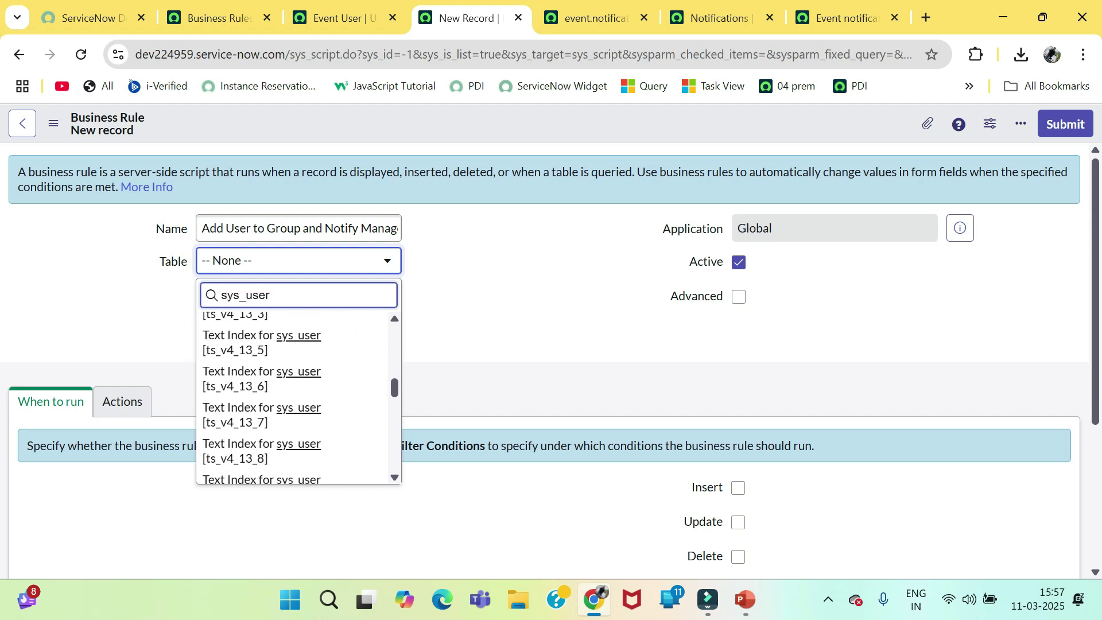
scroll(293, 381, down, 5)
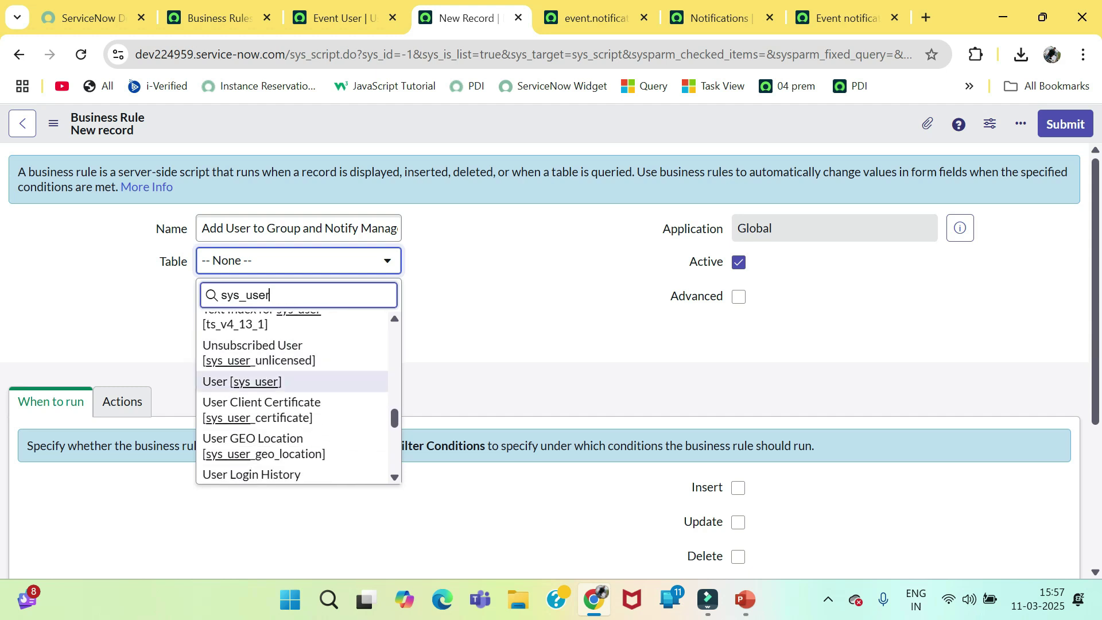
key(Return)
- Enable Advanced and make the rule run async on Insert and Update
click(738, 297)
scroll(298, 402, down, 2)
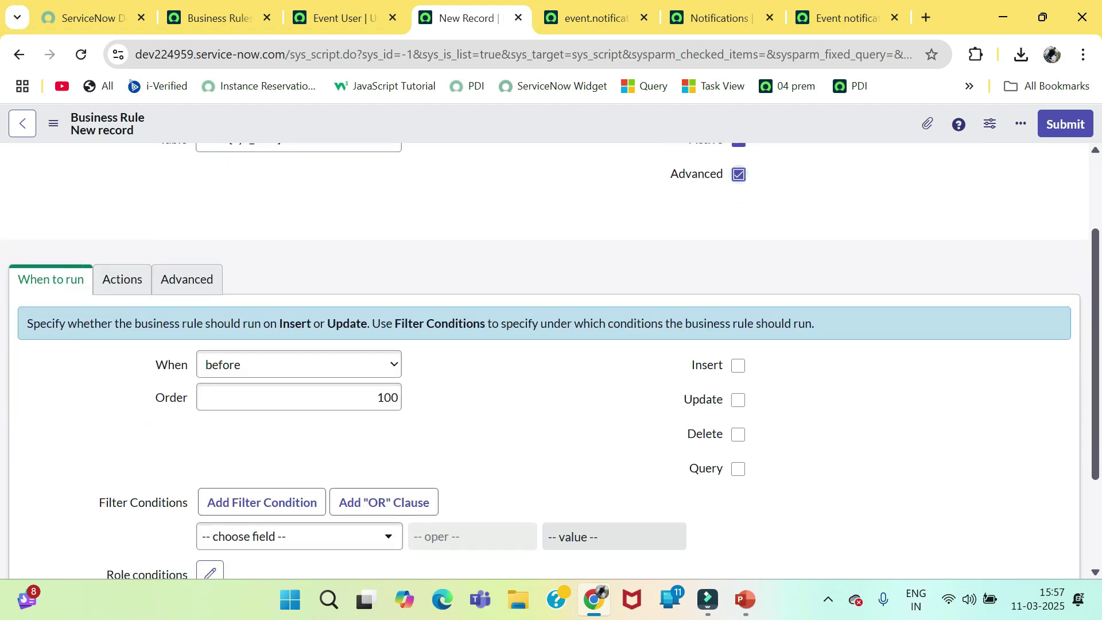
click(298, 364)
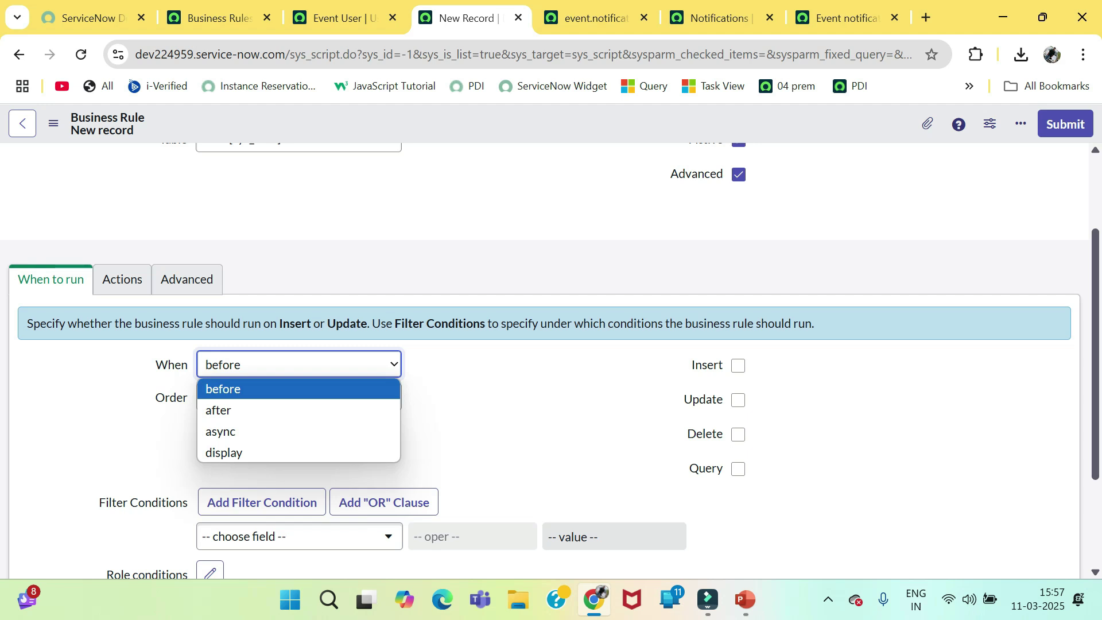
click(298, 431)
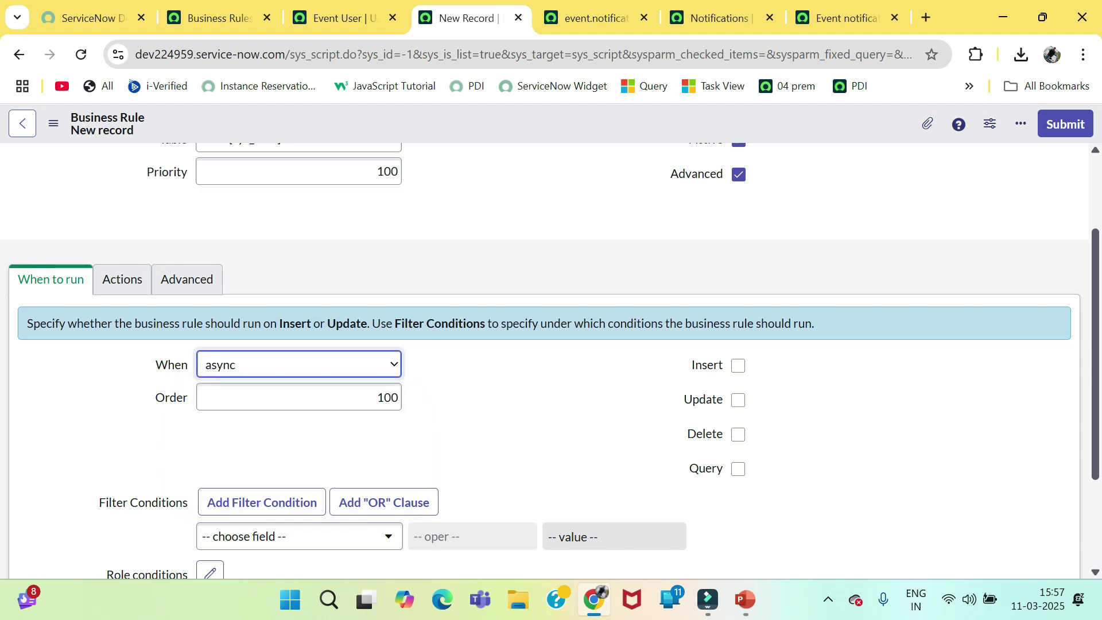
click(738, 366)
click(738, 400)
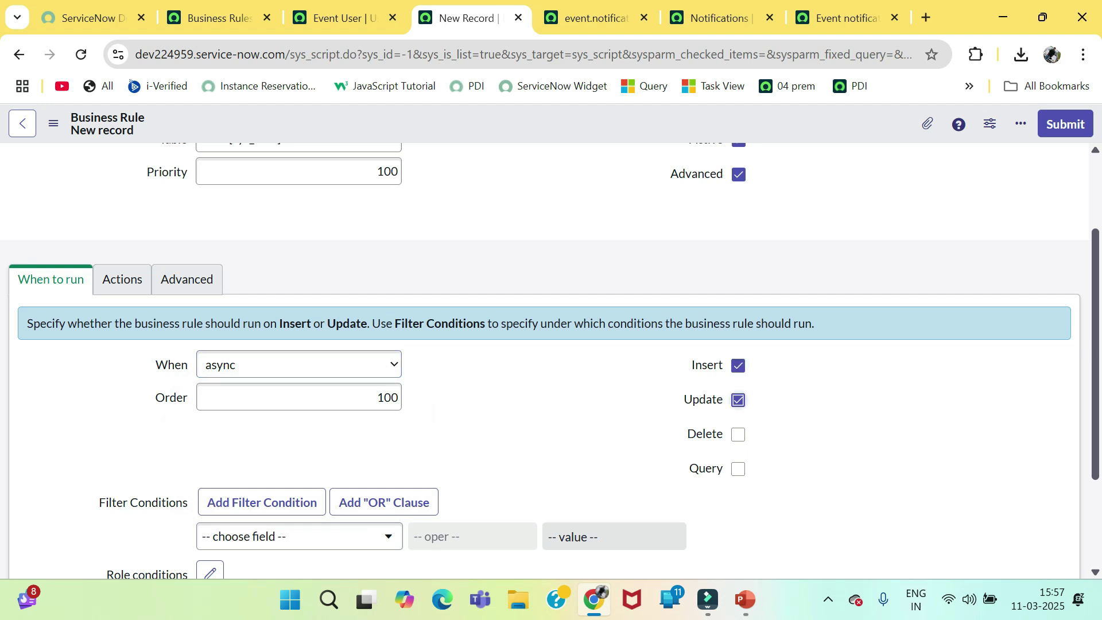
- Add the filter condition Department is Customer Support and save the rule
scroll(550, 361, down, 1)
scroll(550, 360, up, 3)
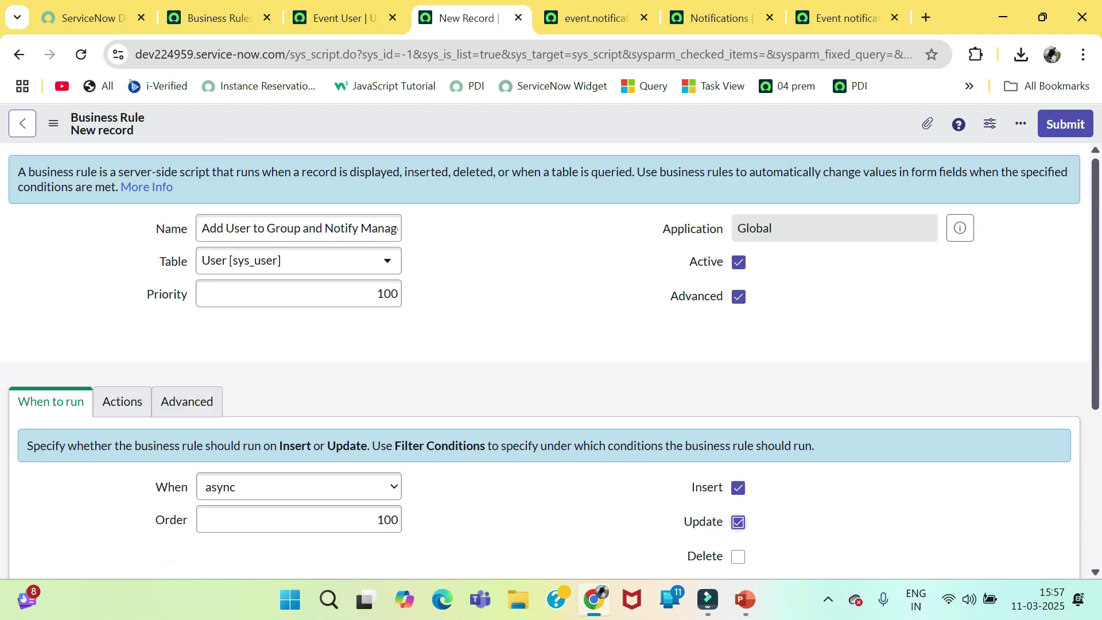
scroll(550, 360, down, 2)
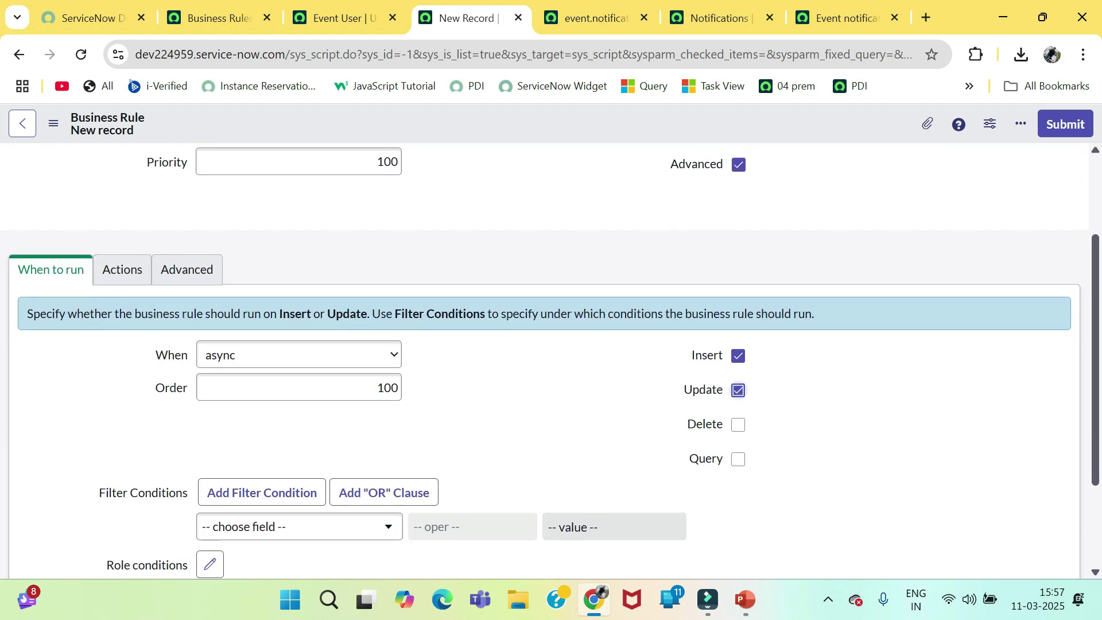
scroll(550, 361, up, 2)
scroll(549, 360, down, 3)
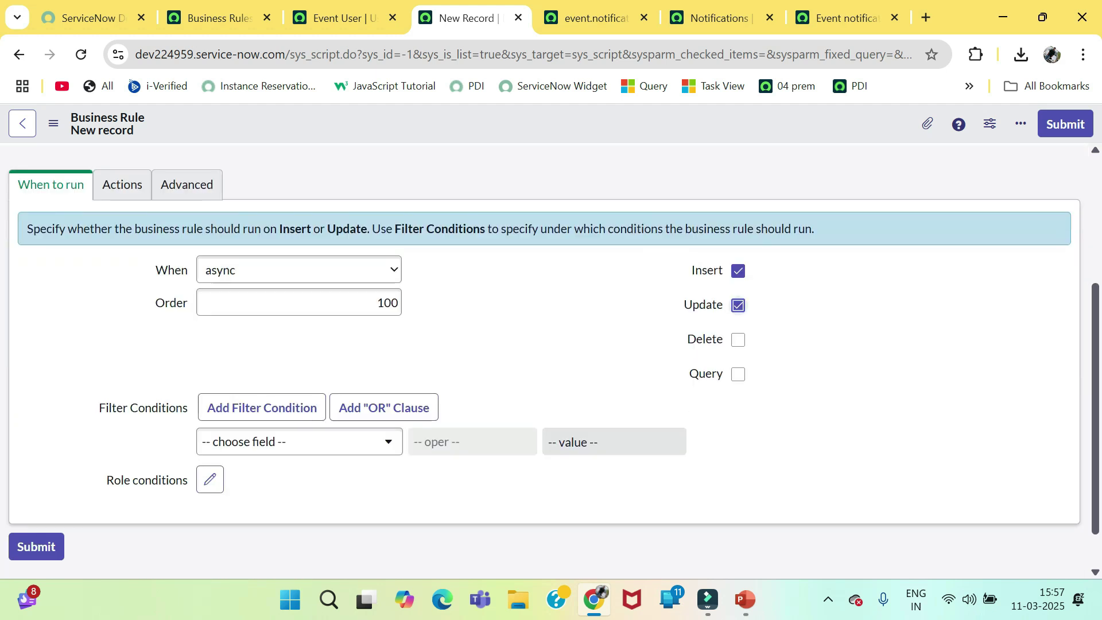
click(290, 441)
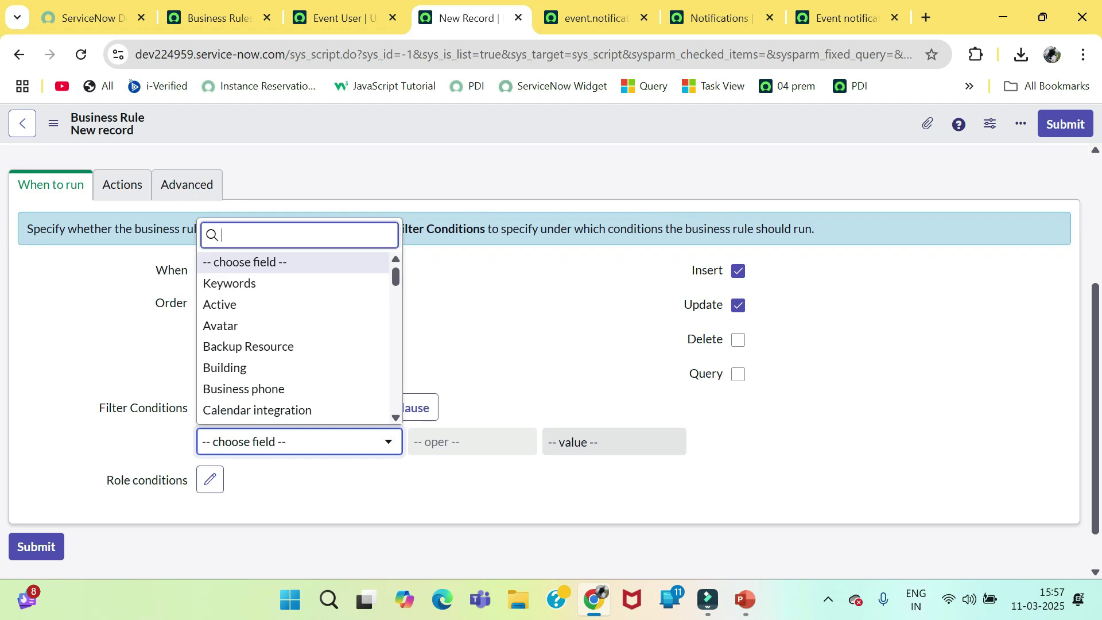
text(depa)
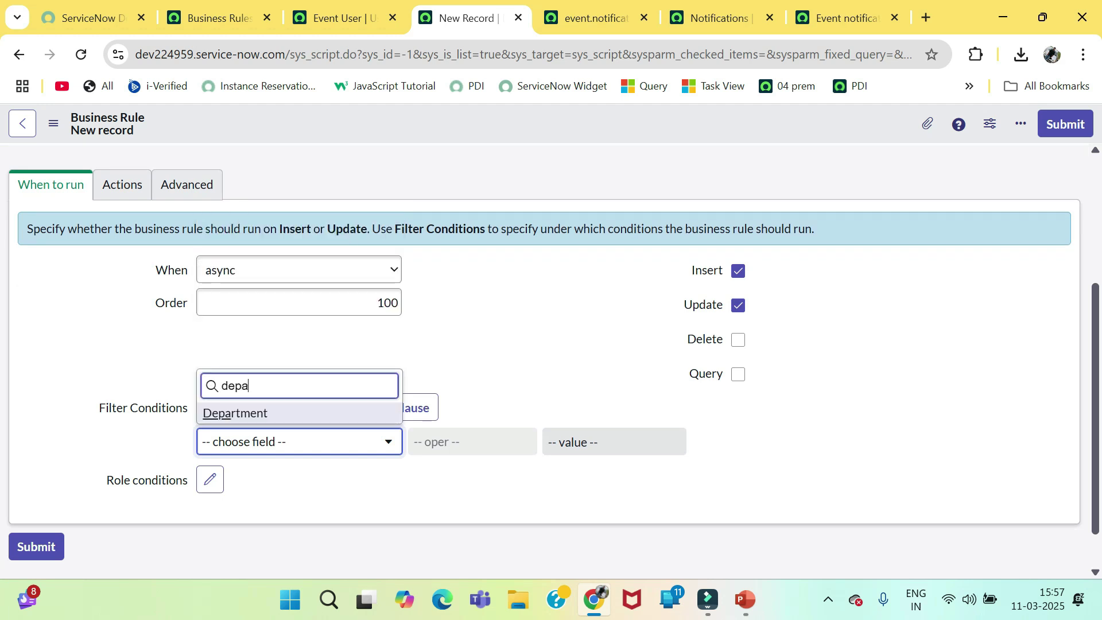
key(Return)
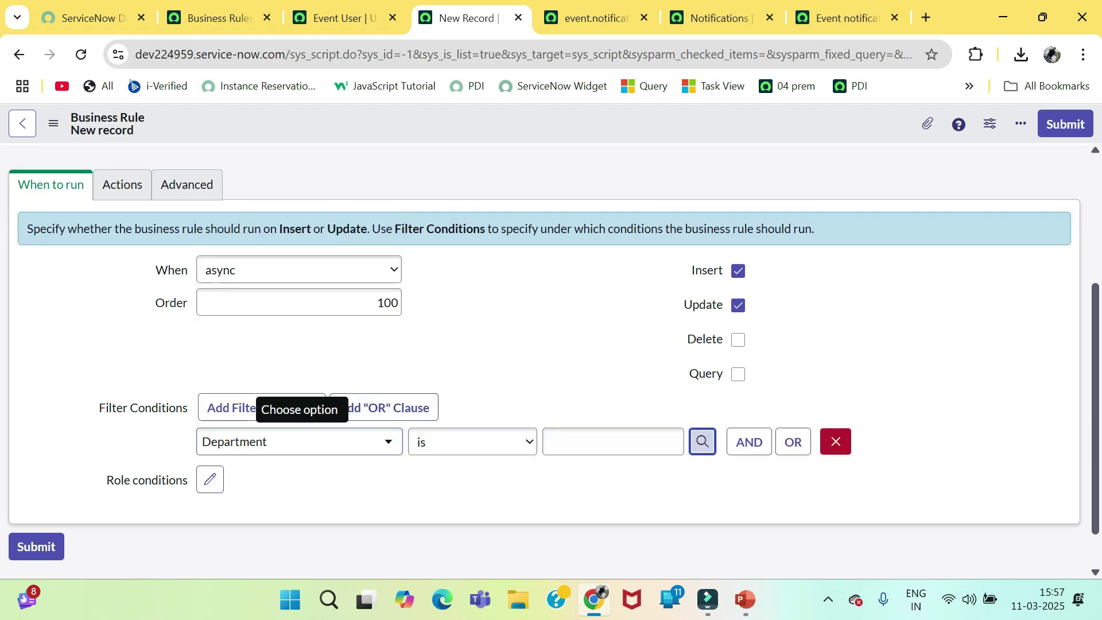
click(702, 442)
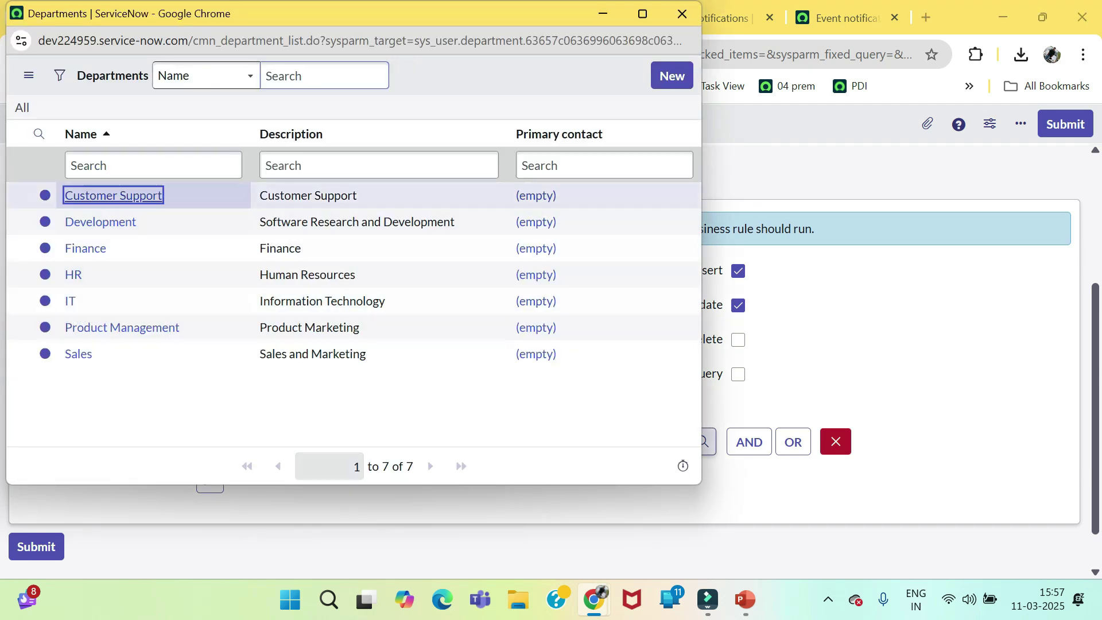
key(Return)
right_click(426, 126)
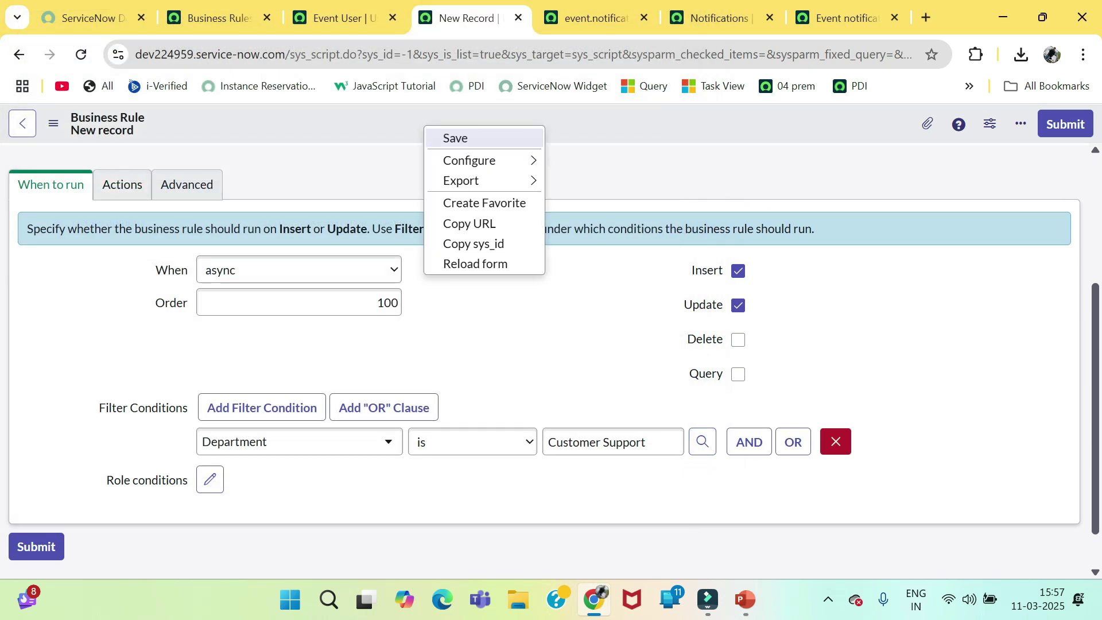
click(455, 138)
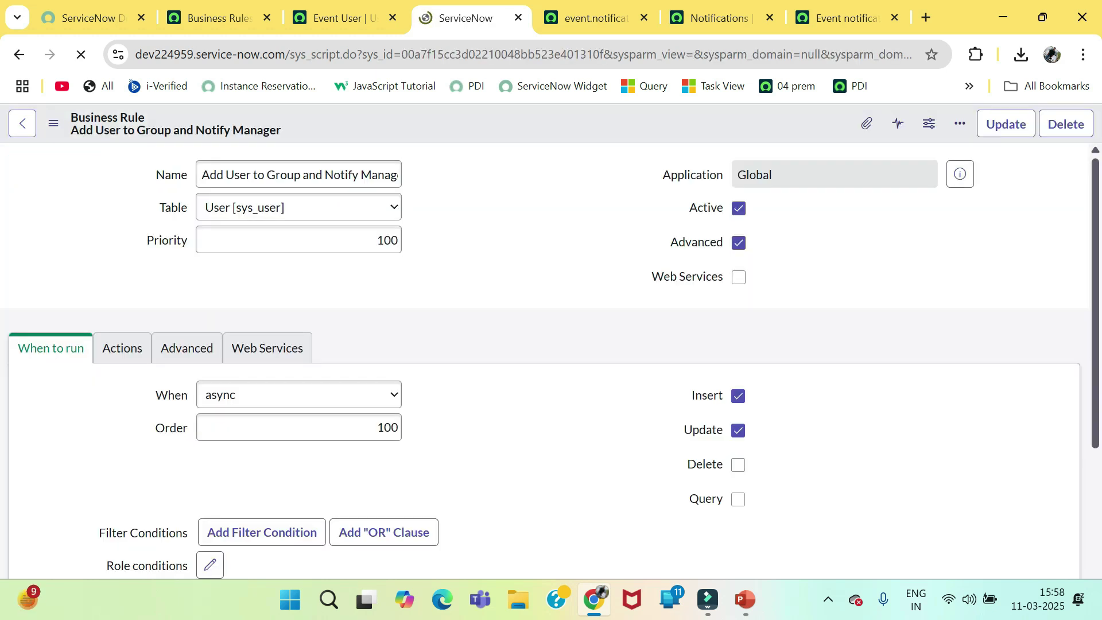
scroll(551, 345, down, 3)
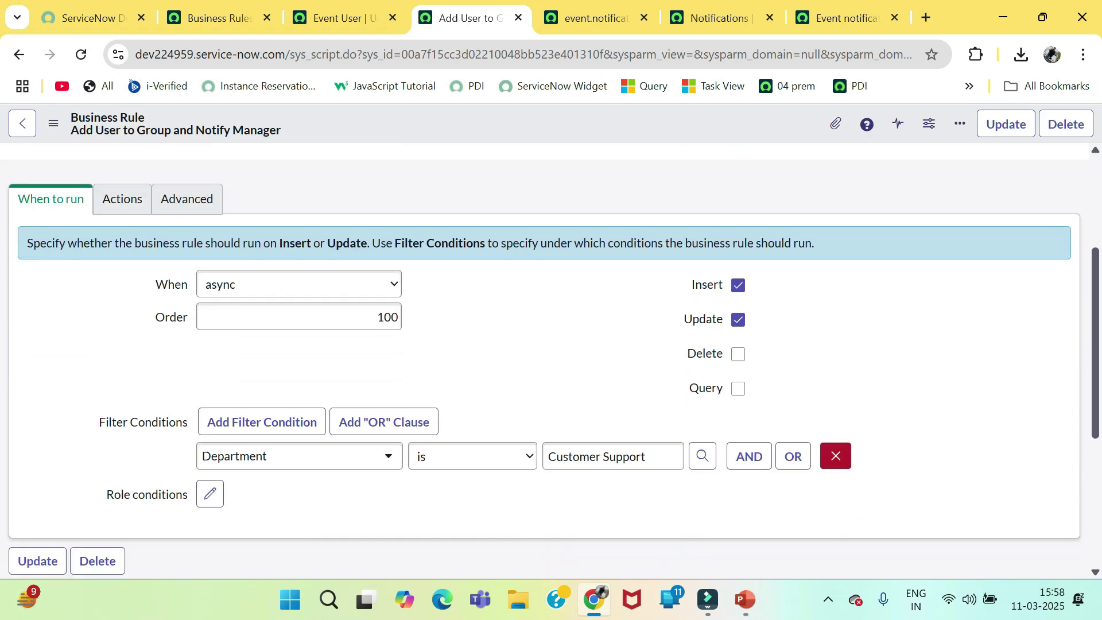
- Delete the placeholder comment from the business rule's script
click(187, 198)
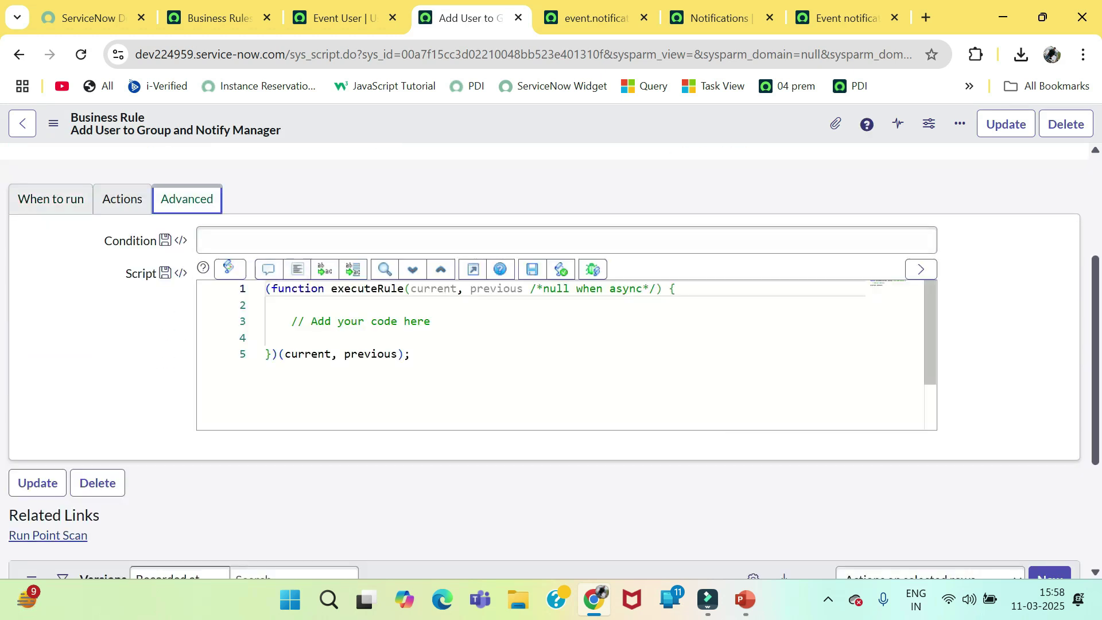
click(431, 321)
key(shift+Home)
key(BackSpace)
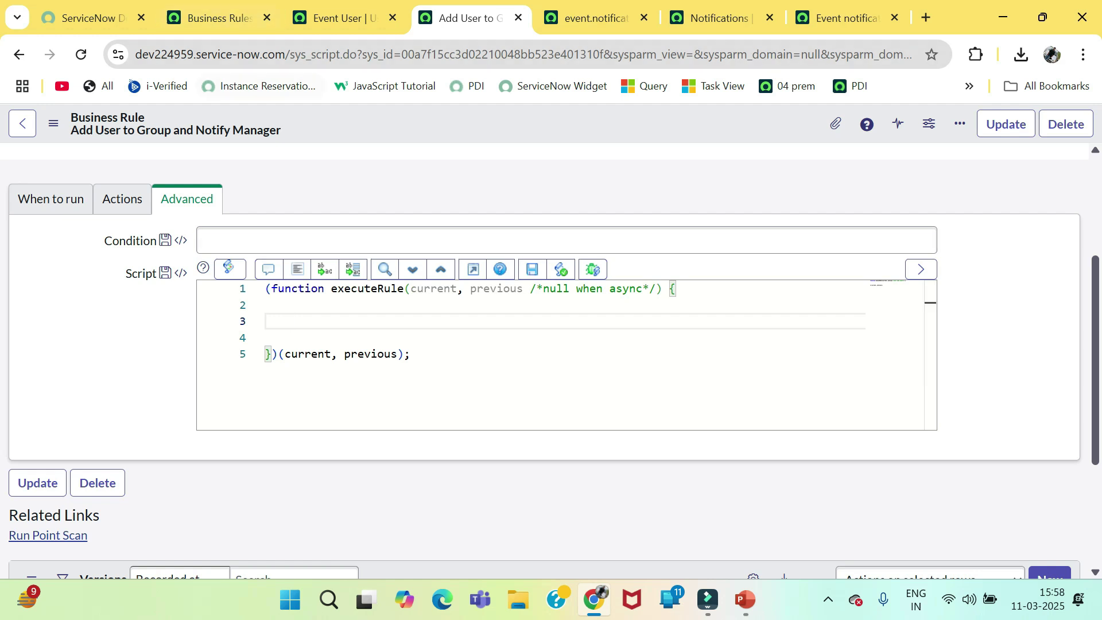
- Review the Business Rules list and open record tabs, then switch to PowerPoint
key(ctrl+2)
key(ctrl+Tab)
key(ctrl+Tab)
key(ctrl+Tab)
key(ctrl+Tab)
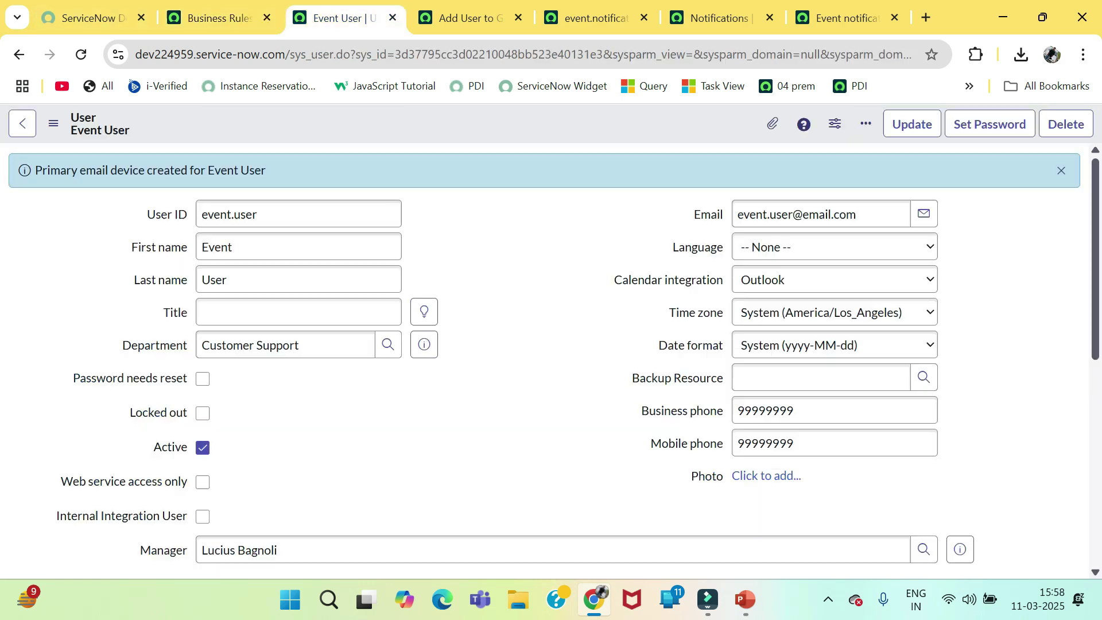
key(ctrl+Tab)
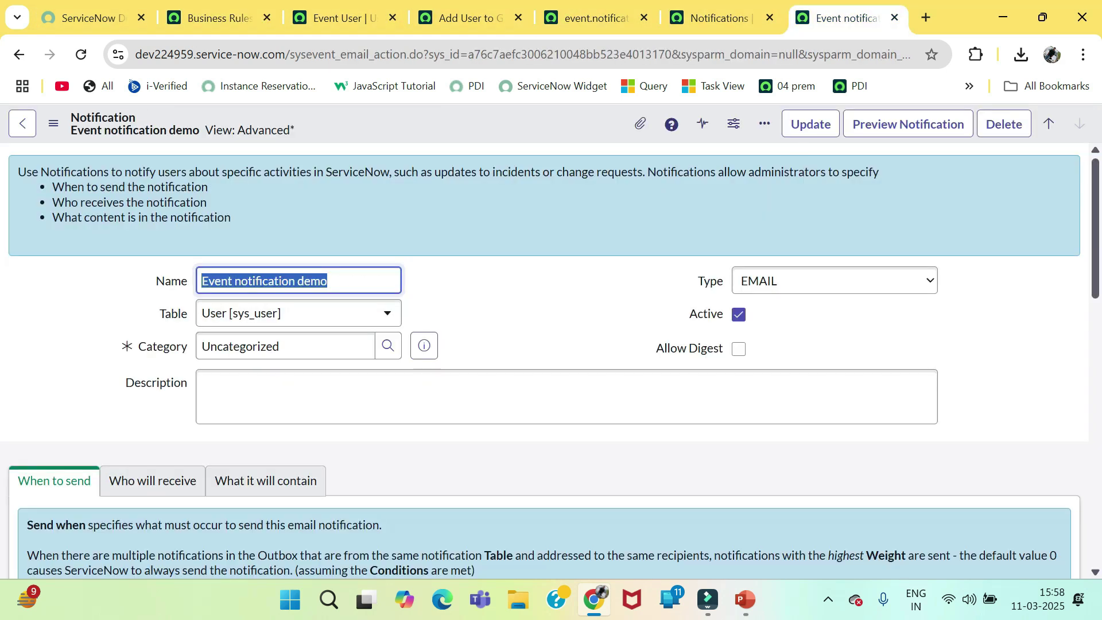
key(alt+Tab)
key(alt+Tab)
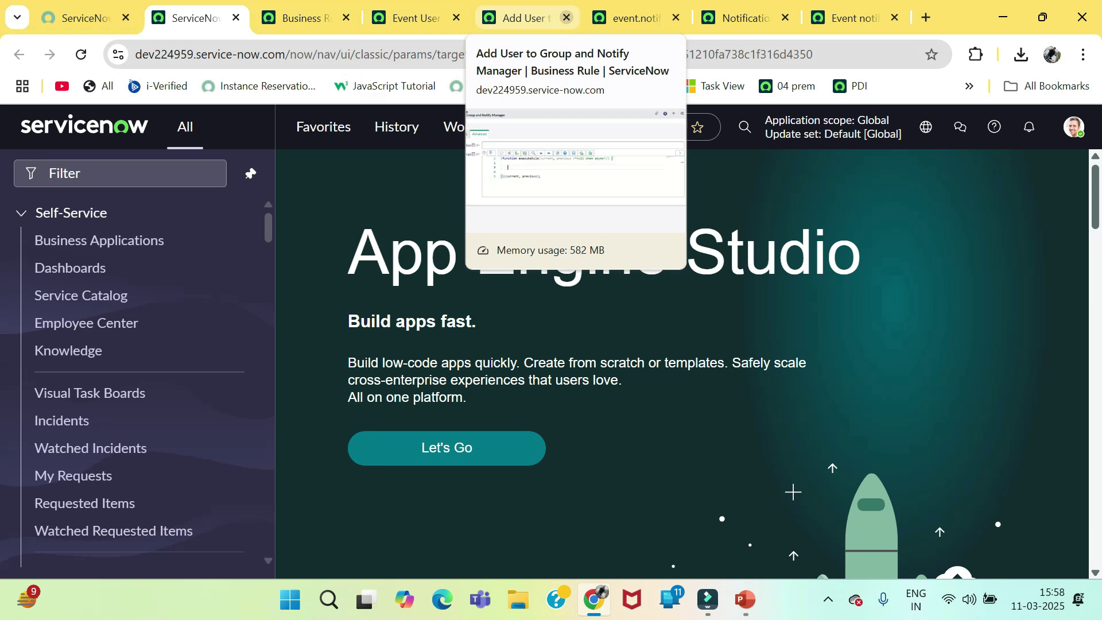
- Open the Group Members table by entering sys_user_grmember.LIST in the navigation filter
click(120, 173)
text(sys_)
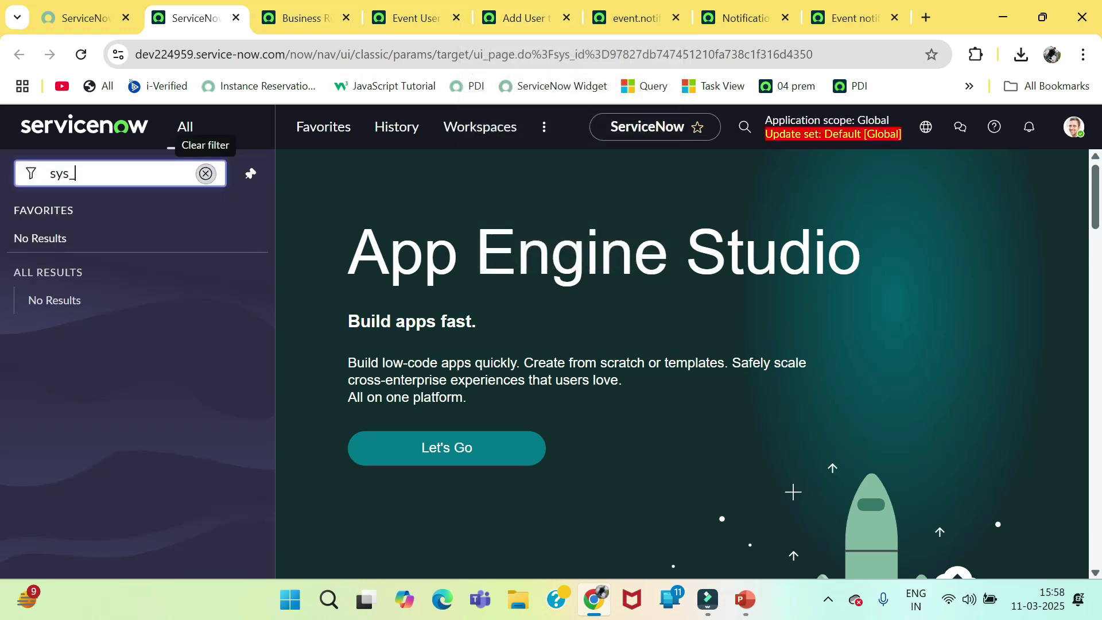
text(user_grmember.LIST)
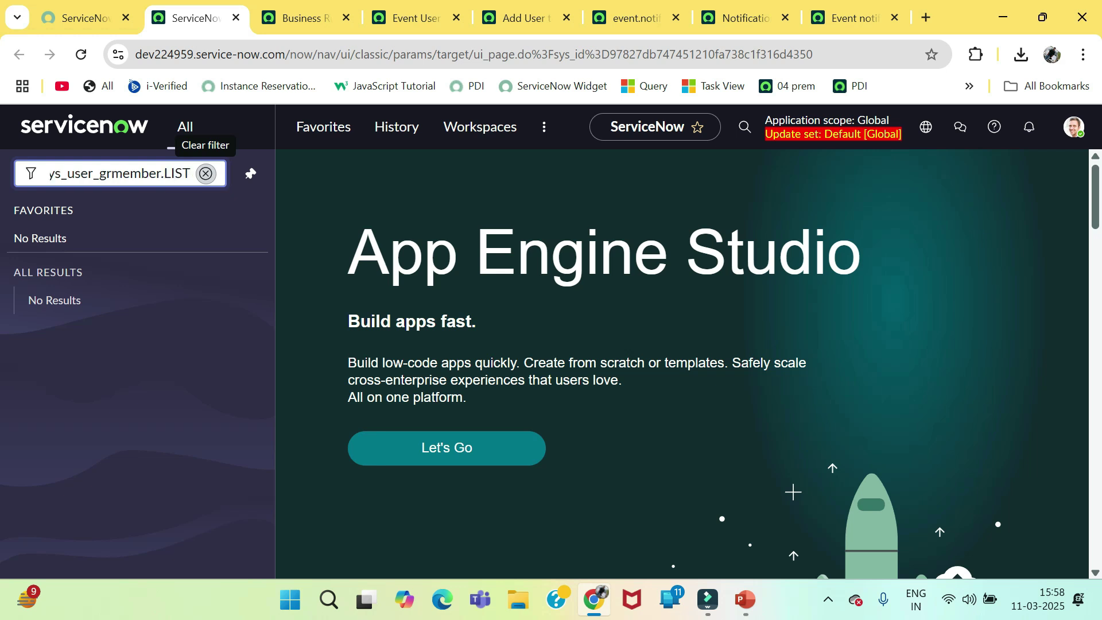
key(ctrl+a)
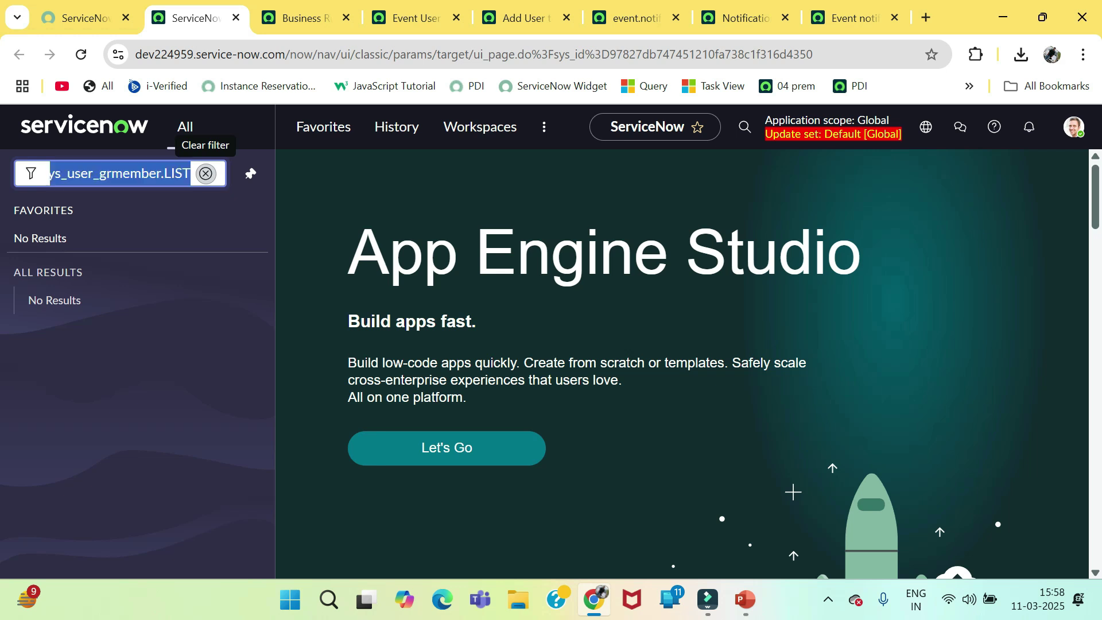
key(Return)
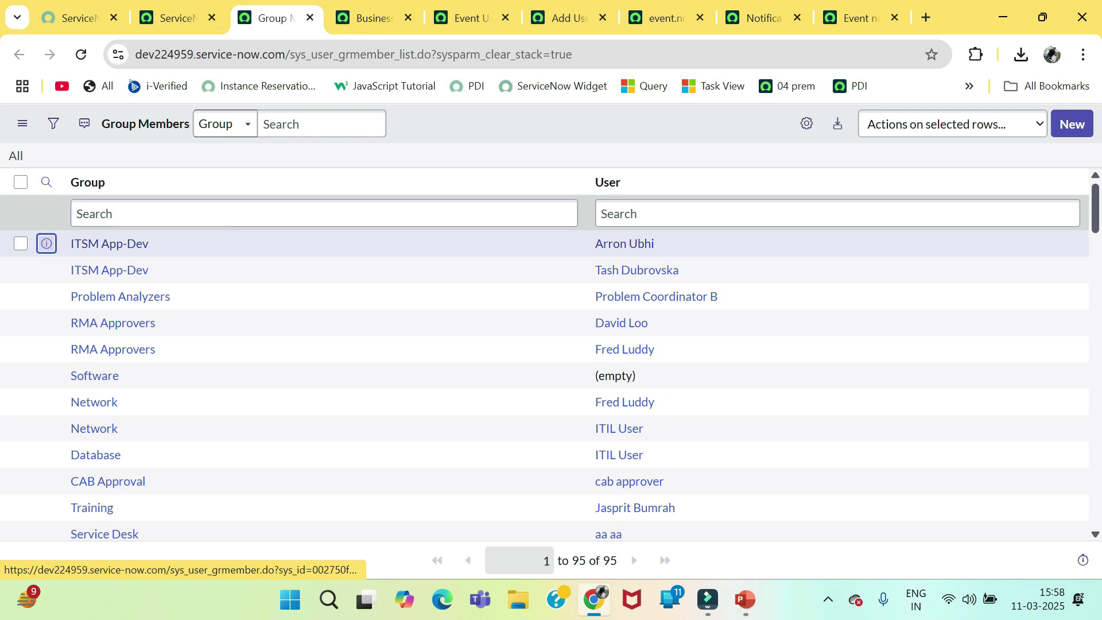
- Open a group membership record in a new tab and check its group, ITSM App-Dev
click(47, 243)
middle_click(468, 113)
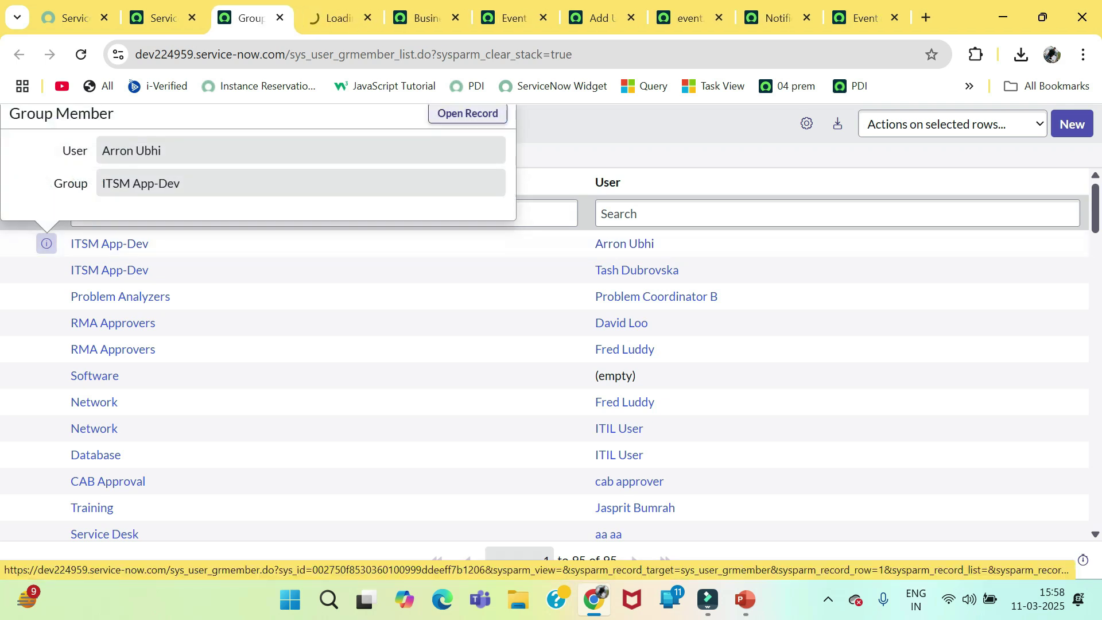
key(ctrl+Tab)
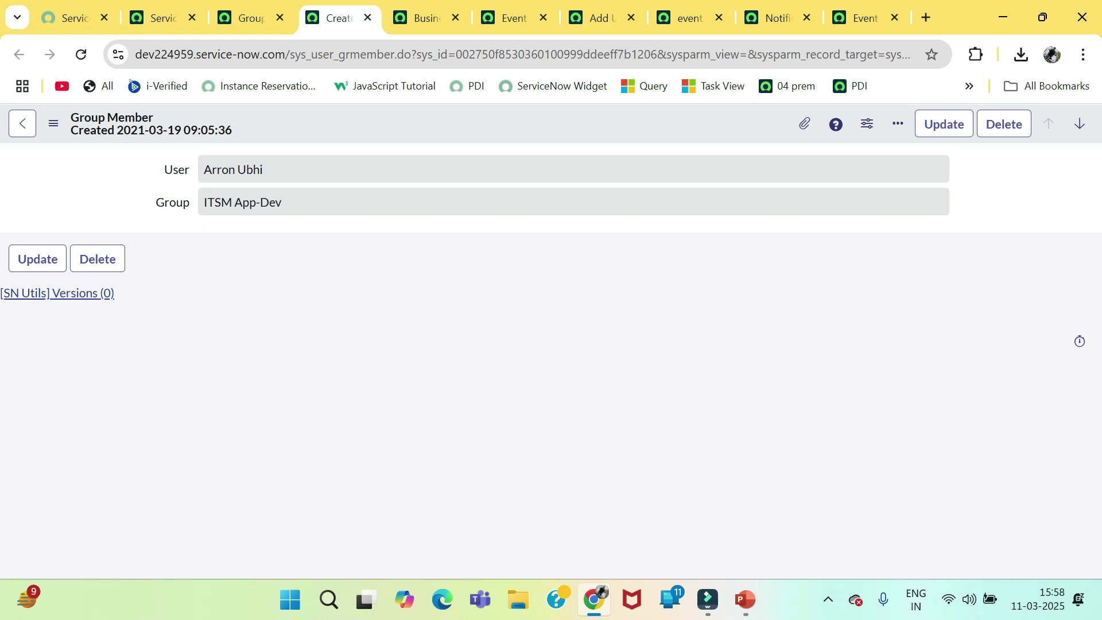
drag(283, 202, 204, 202)
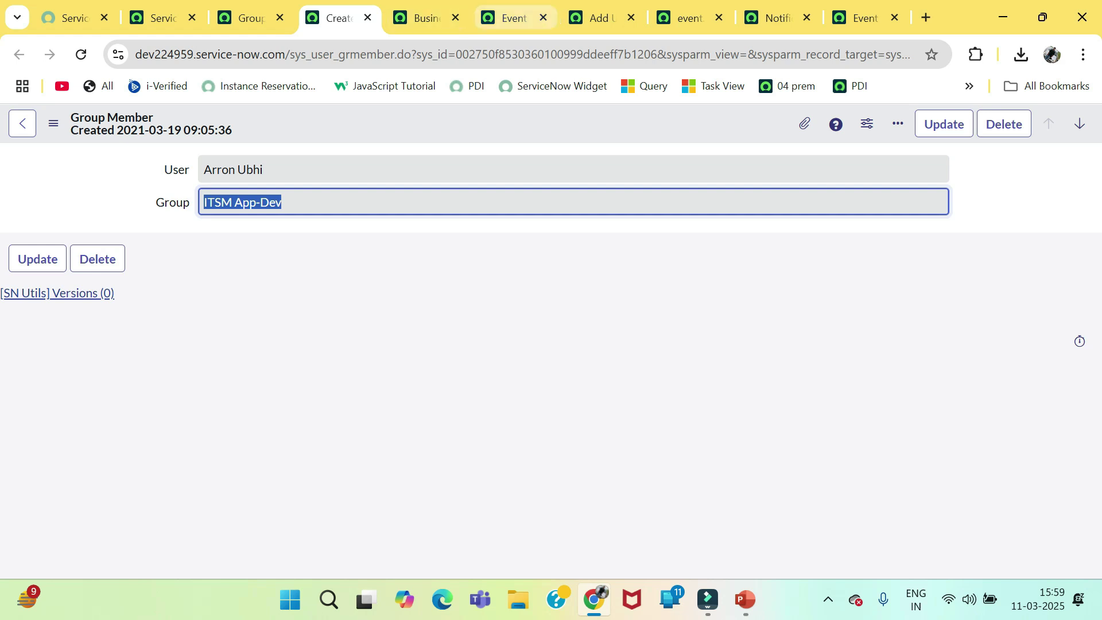
click(247, 17)
click(424, 17)
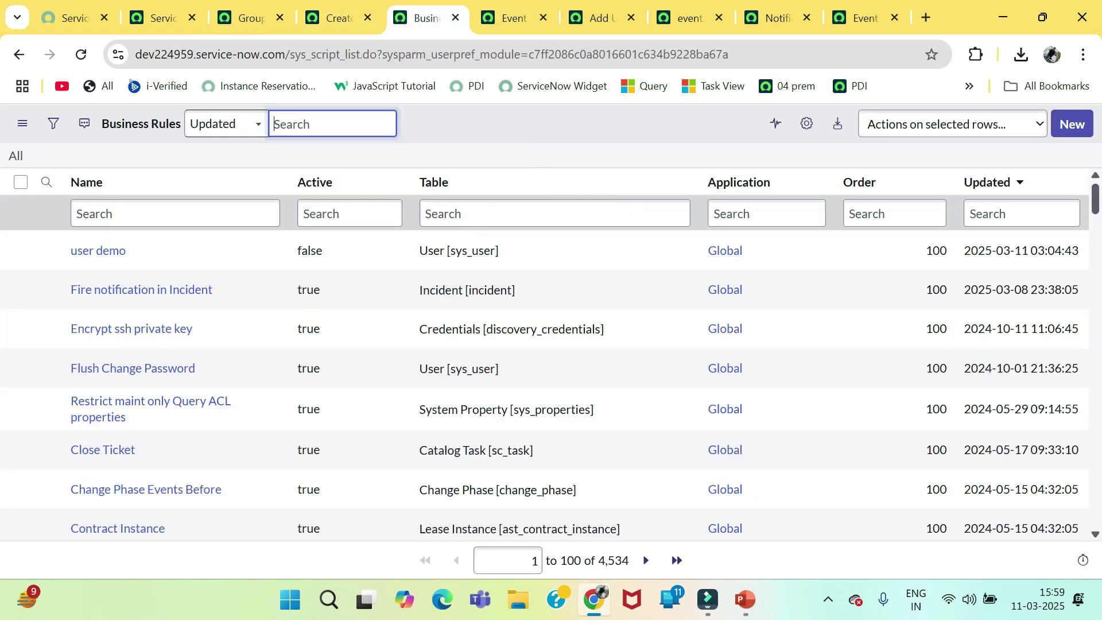
click(513, 18)
click(598, 17)
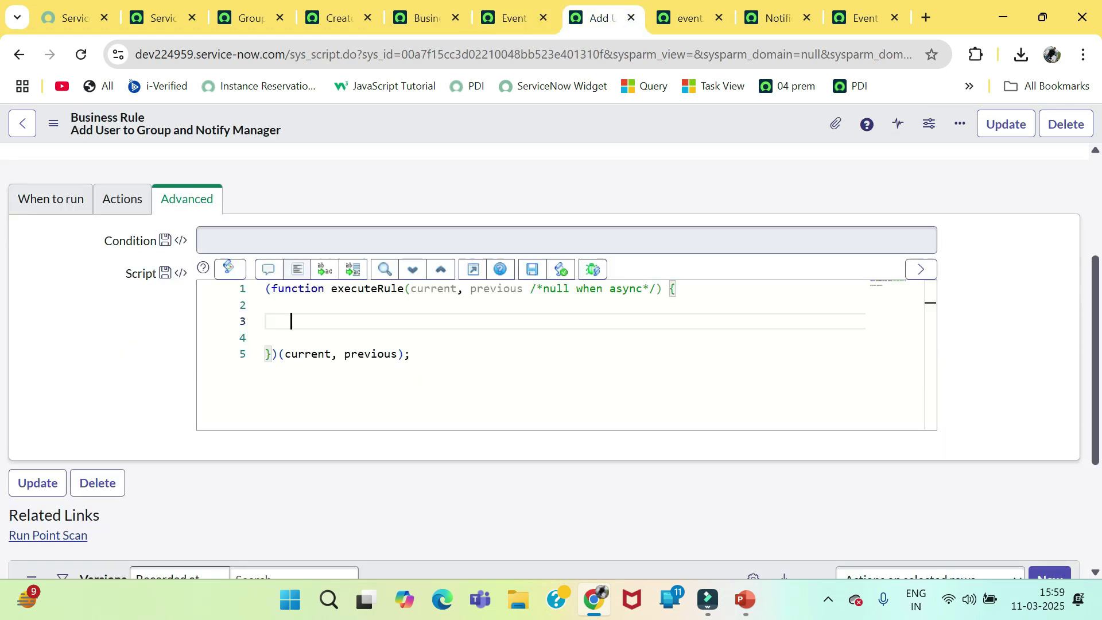
- Move the Group Members list into its own window and return to the Add User to Group and Notify Manager rule
click(247, 18)
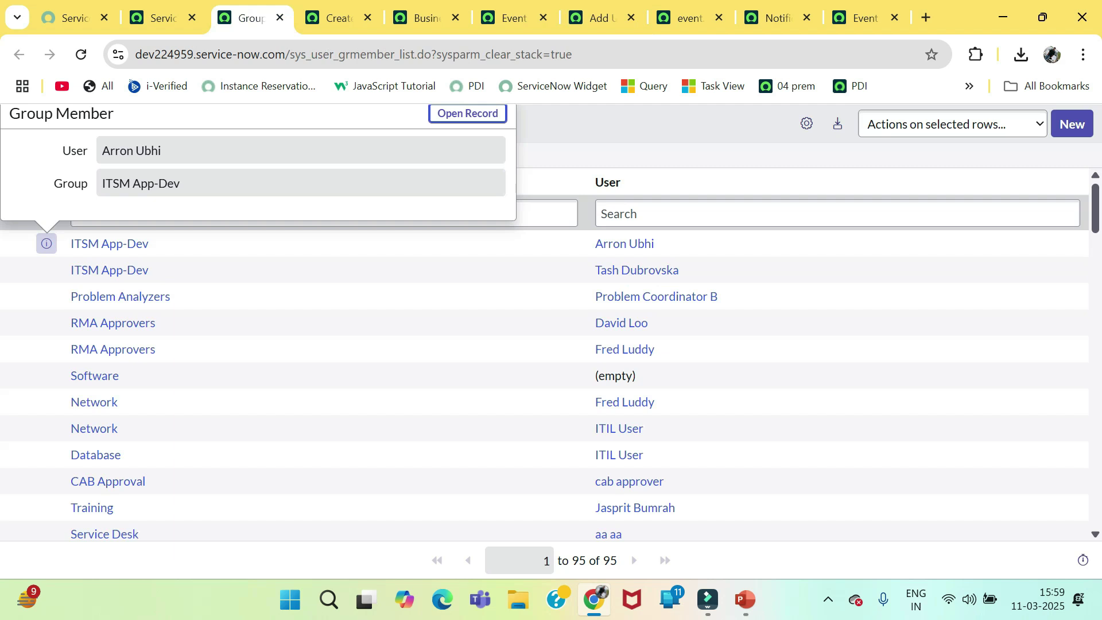
drag(247, 18, 319, 3)
double_click(319, 54)
key(ctrl+c)
key(alt+Tab)
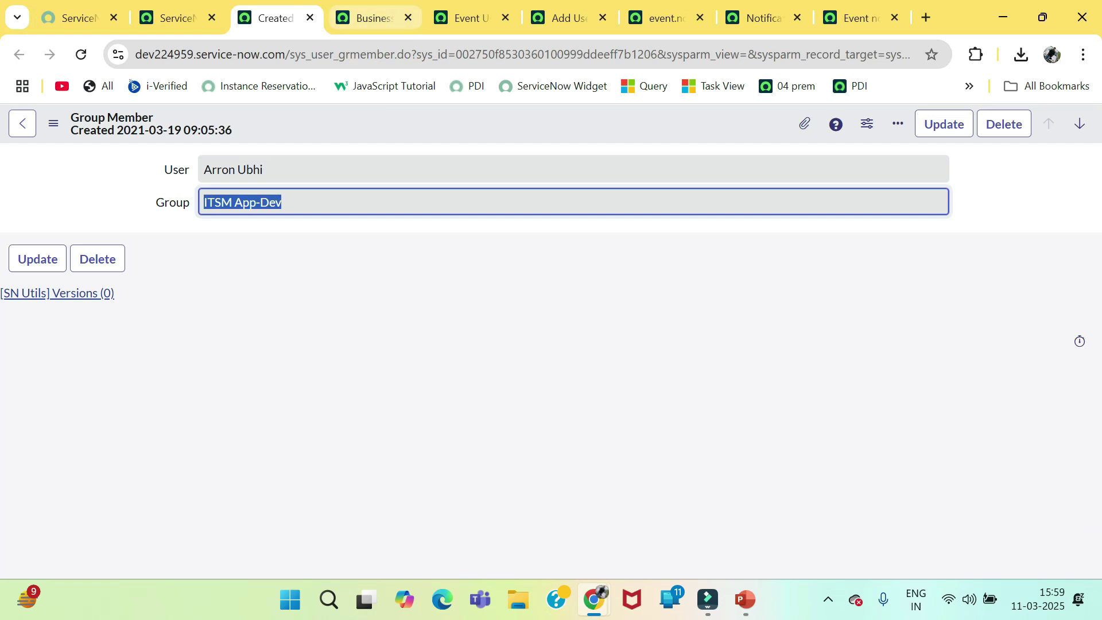
key(alt+Tab)
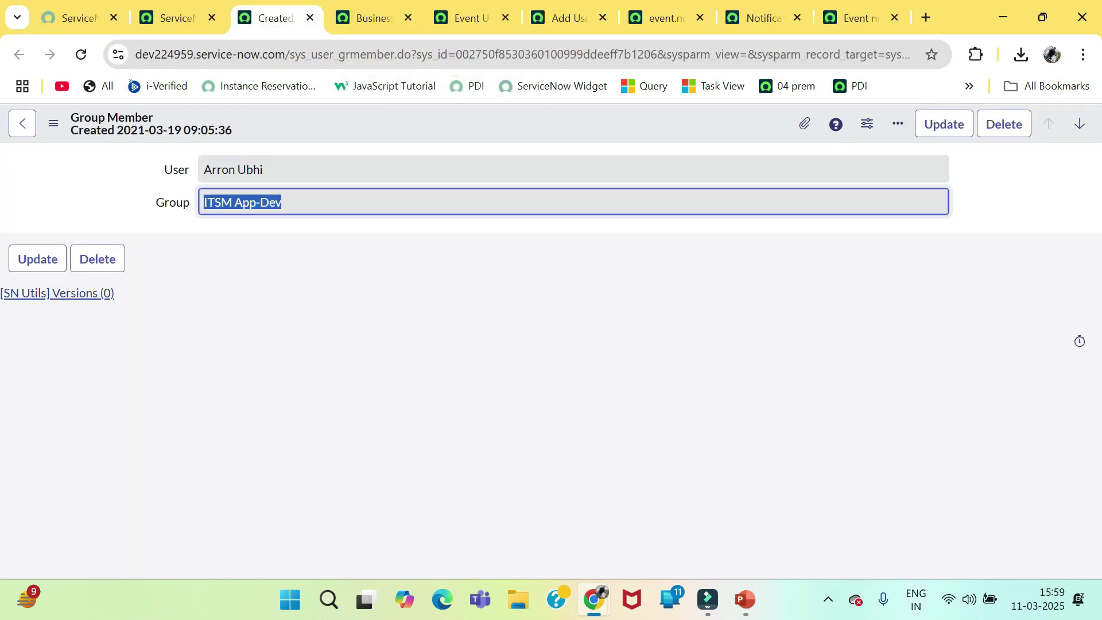
key(ctrl+5)
key(ctrl+4)
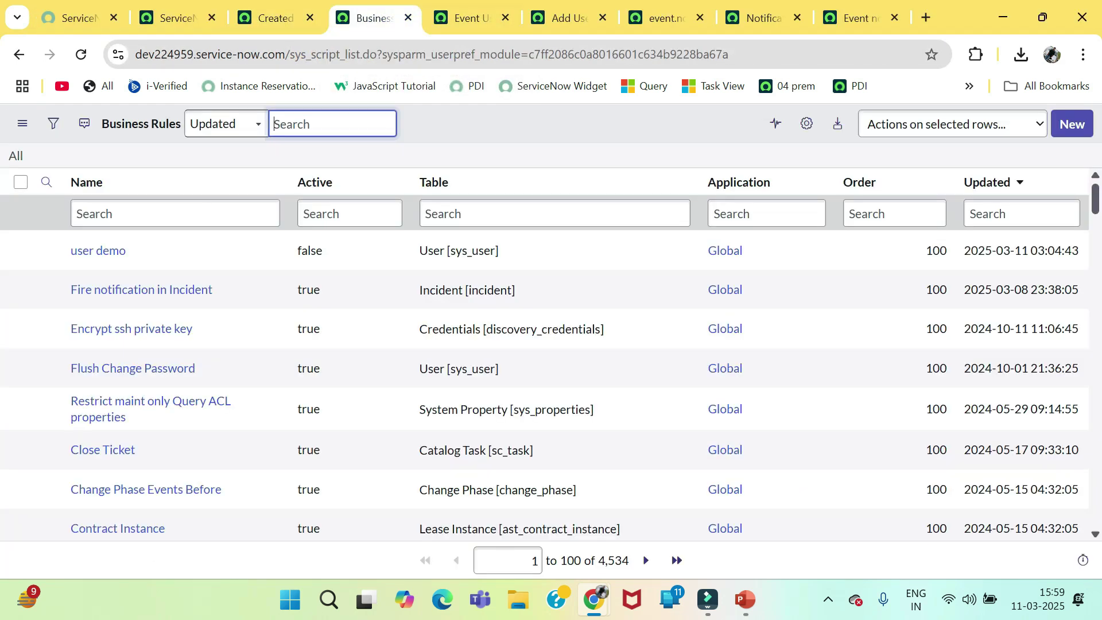
key(ctrl+6)
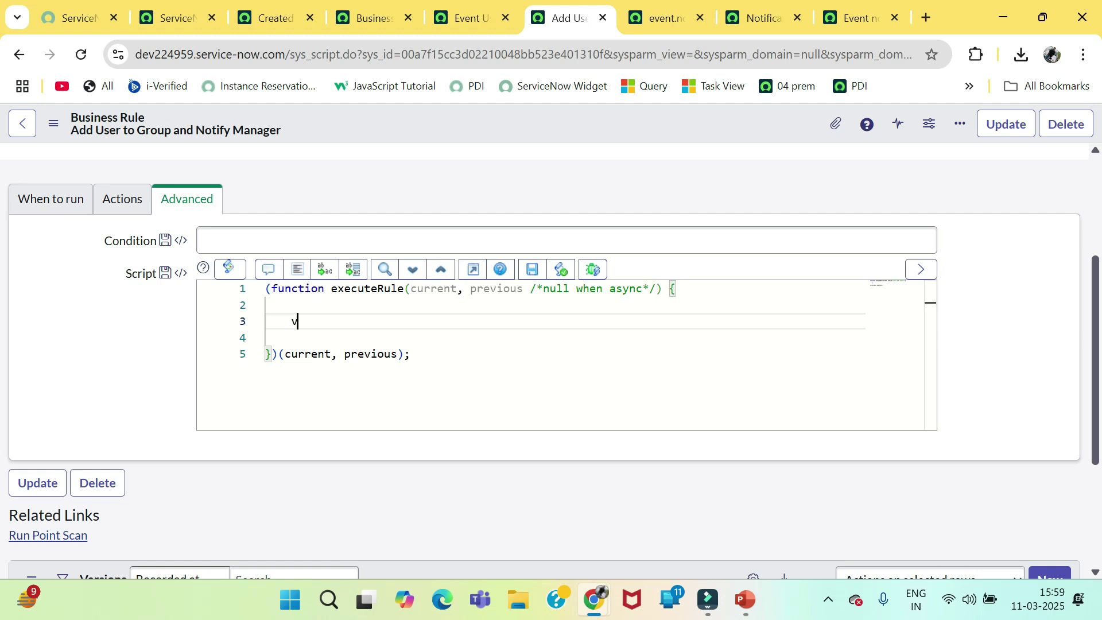
- Declare var grM as a new GlideRecord on the sys_user_grmember table
text(var grM = n)
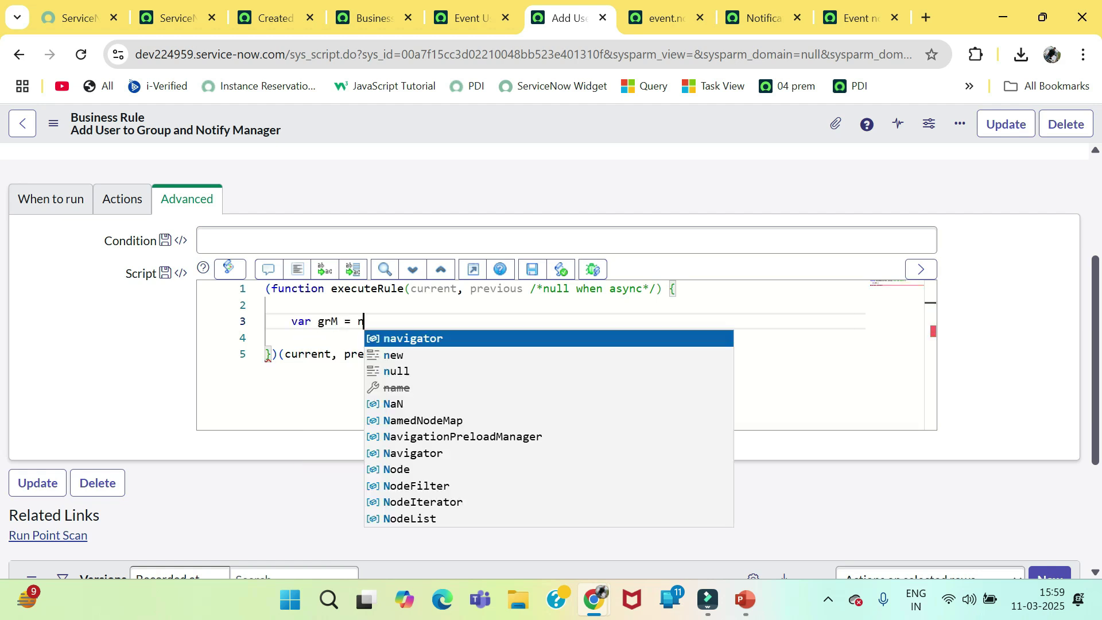
text(ew GlideRe)
key(Return)
text(())
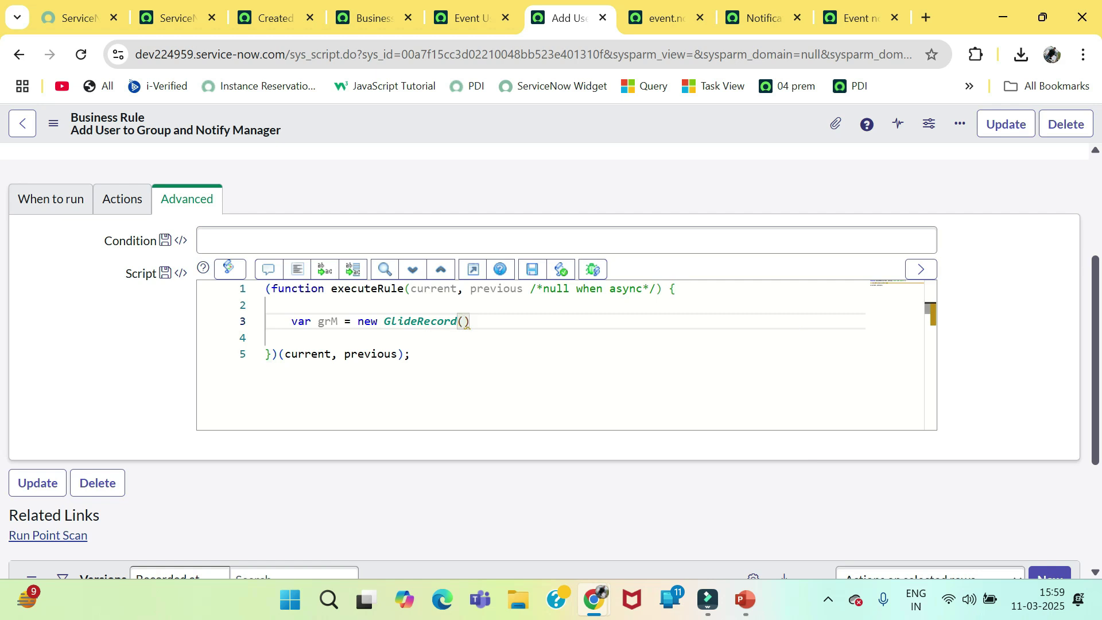
text(")
key(ctrl+v)
key(BackSpace)
key(BackSpace)
key(BackSpace)
key(BackSpace)
key(BackSpace)
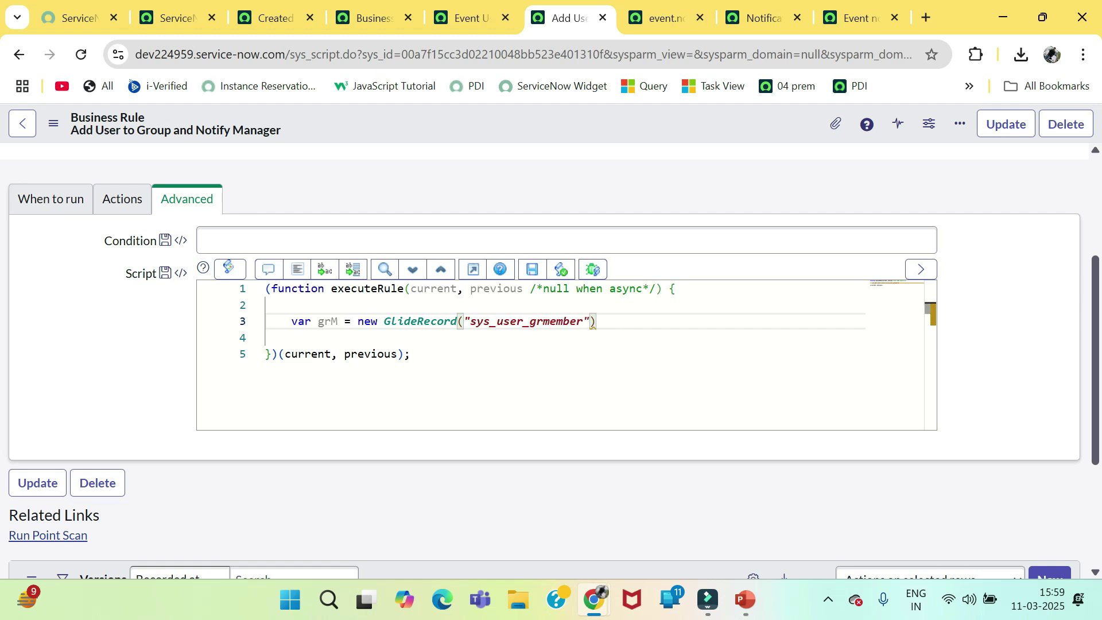
text(;)
key(Return)
- Add a grM.initialize(); call on the next script line
text(gr)
key(Tab)
text(.)
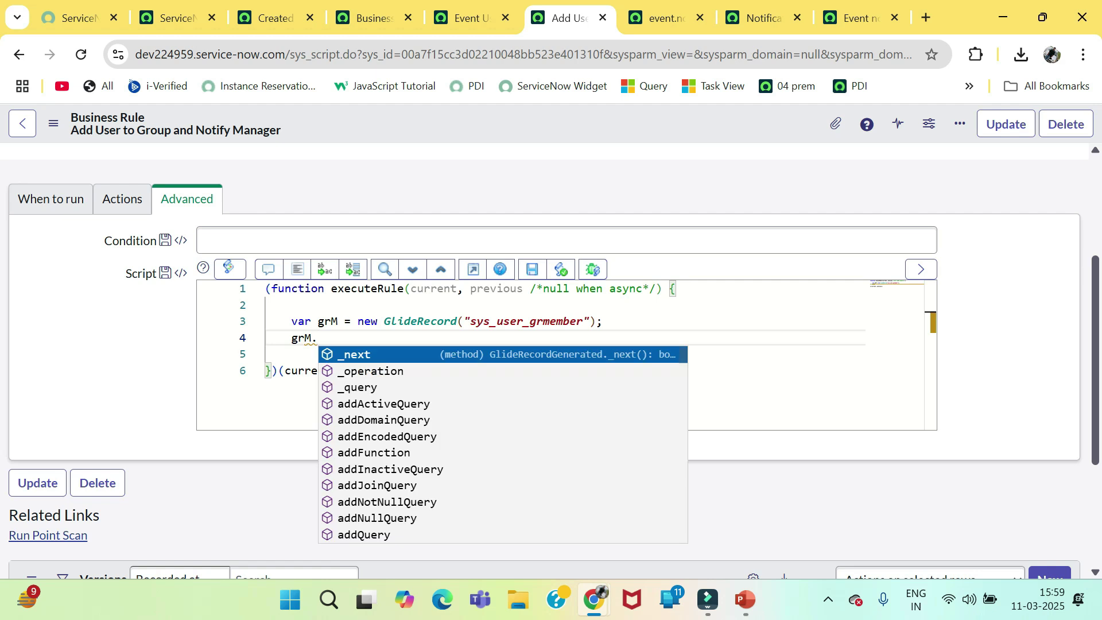
text(user)
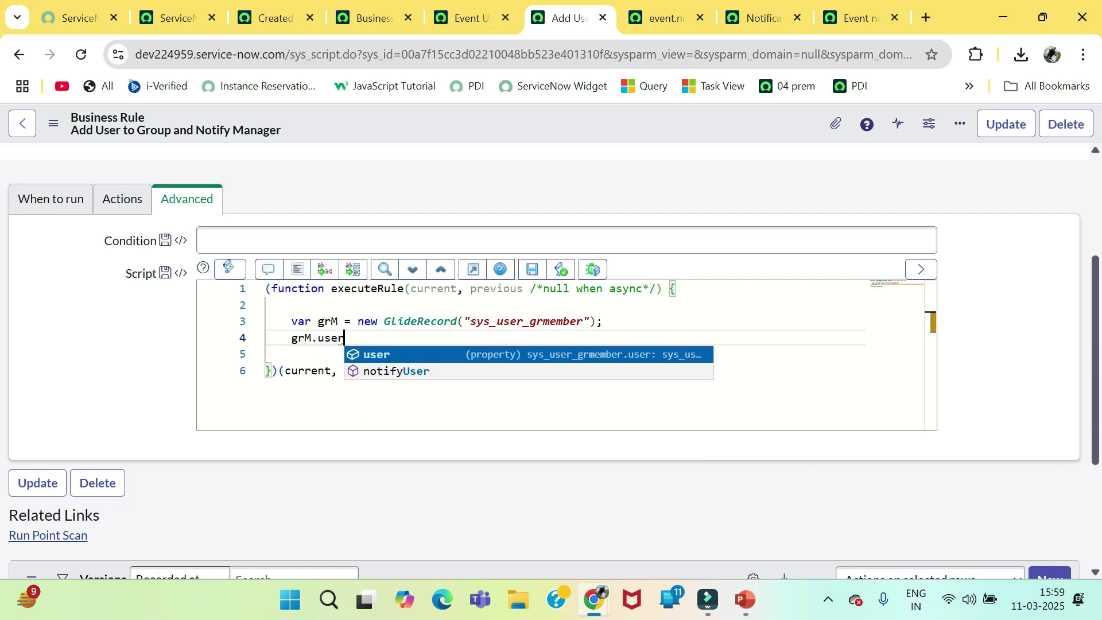
key(BackSpace)
key(BackSpace)
key(BackSpace)
key(BackSpace)
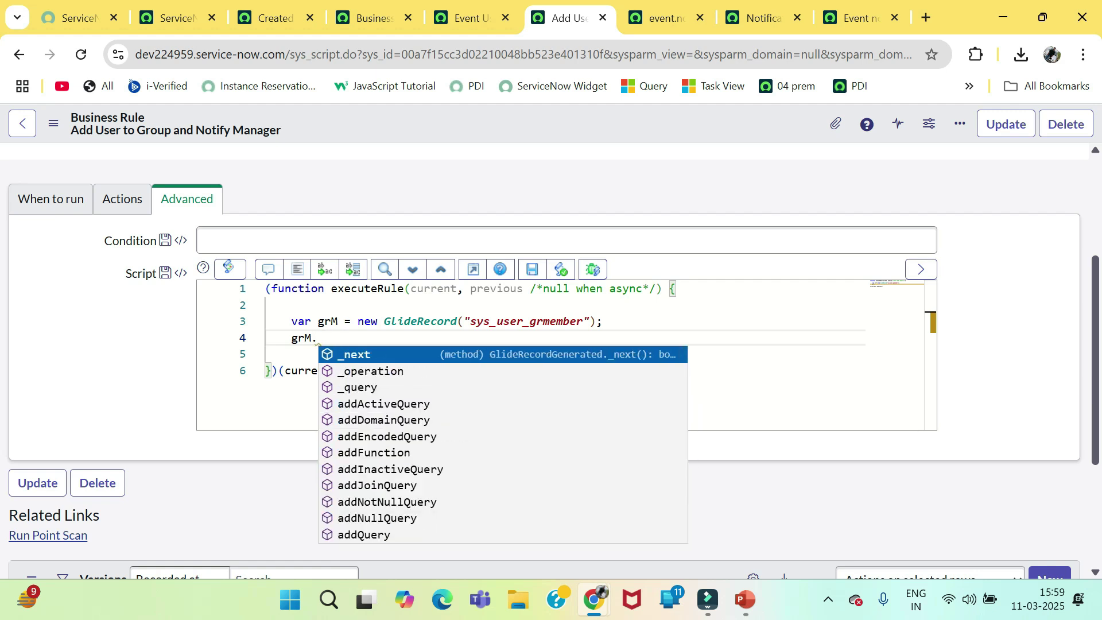
text(ini)
key(Return)
text(();)
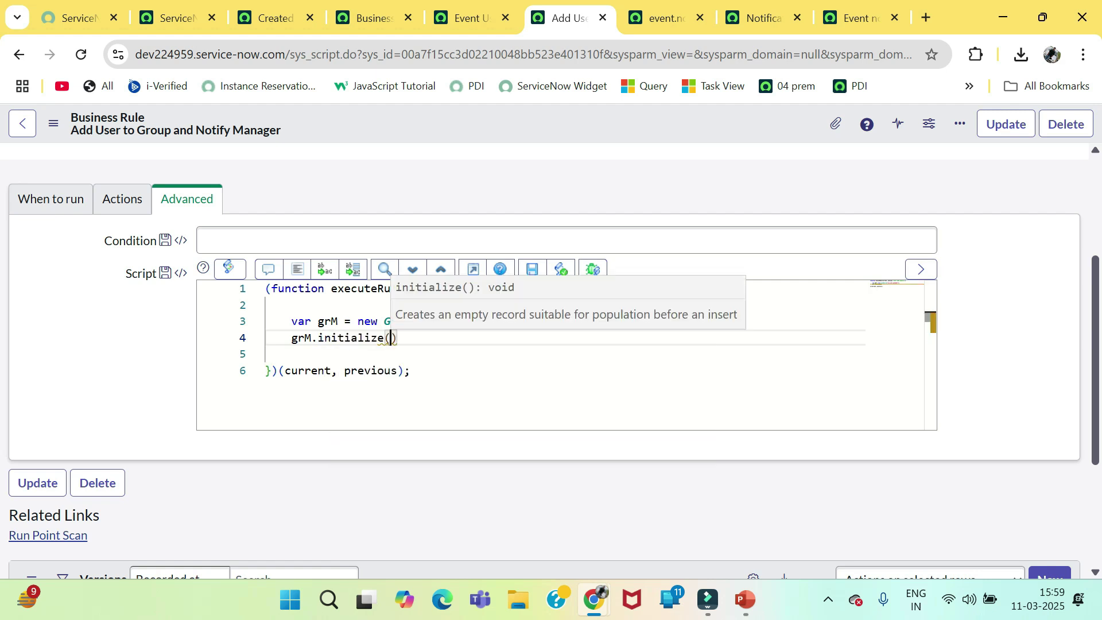
key(Return)
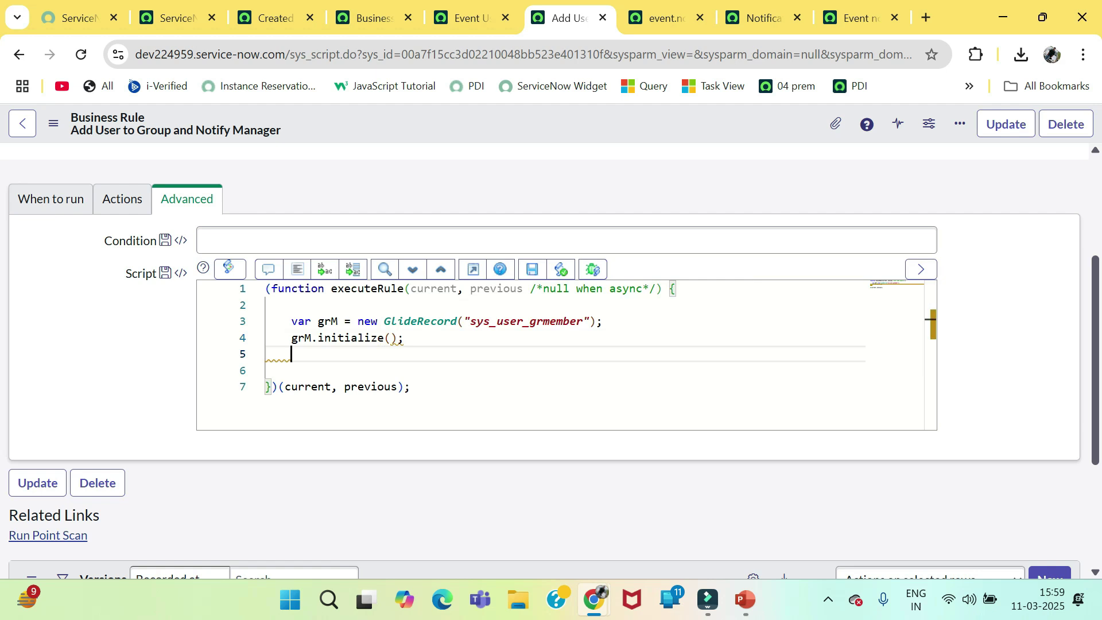
- Set grM.user = current.sys_id; and begin a grM.group line
text(grM)
key(Escape)
text(.user)
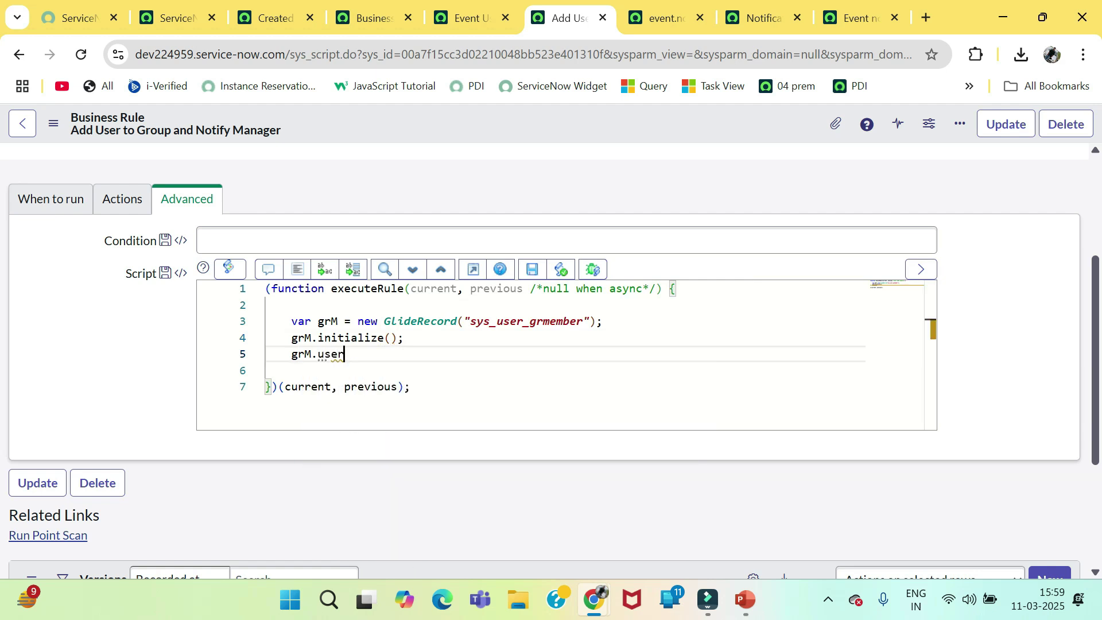
text( = c)
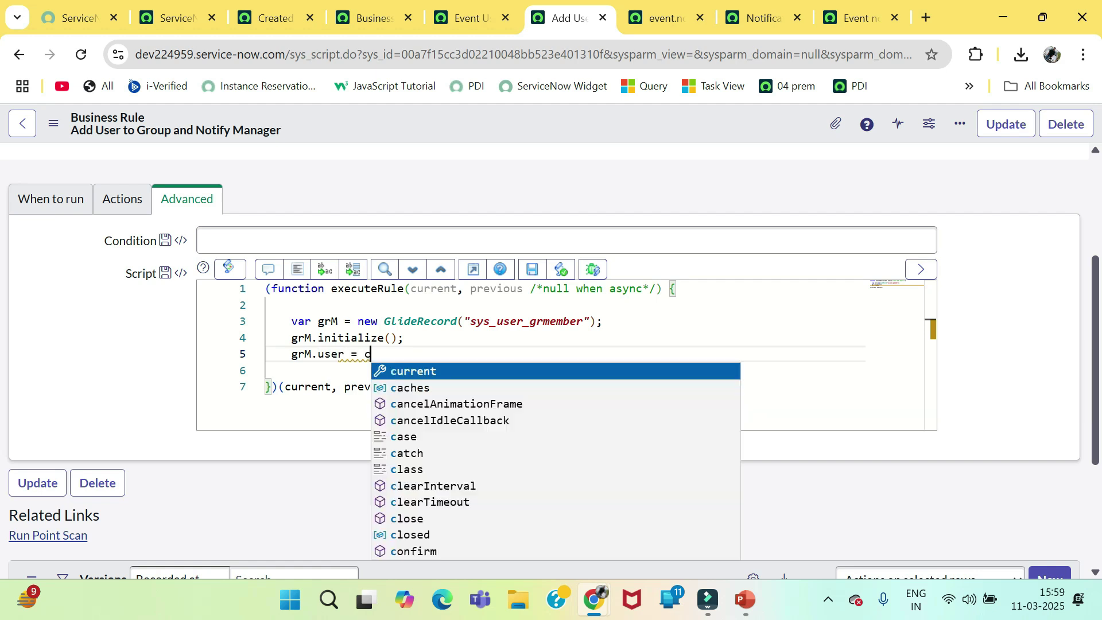
text(urrent.sys)
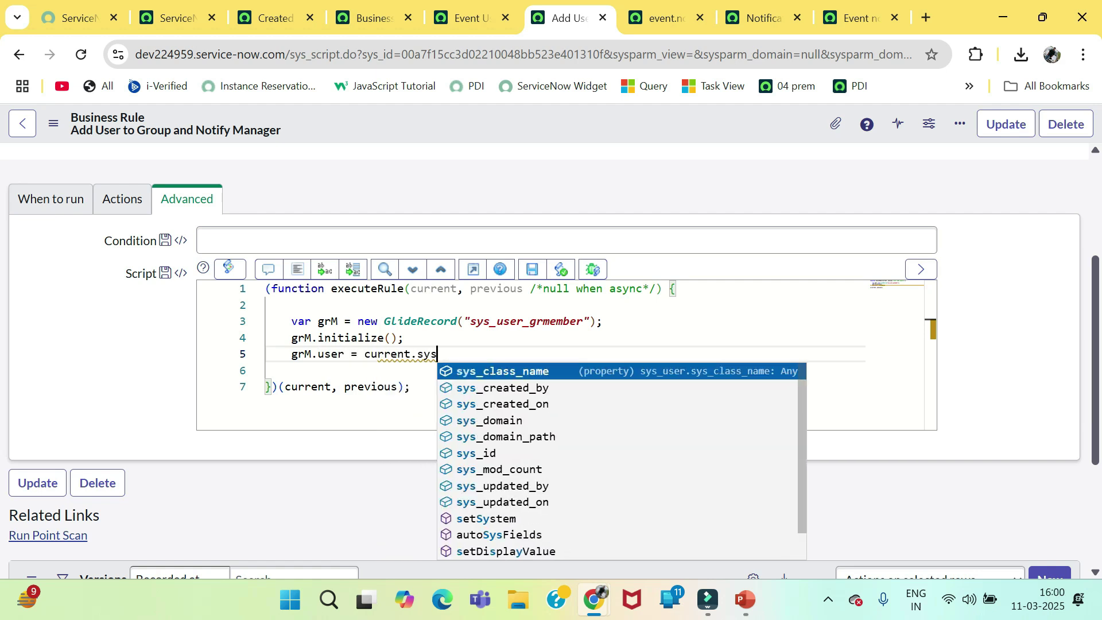
text(_id)
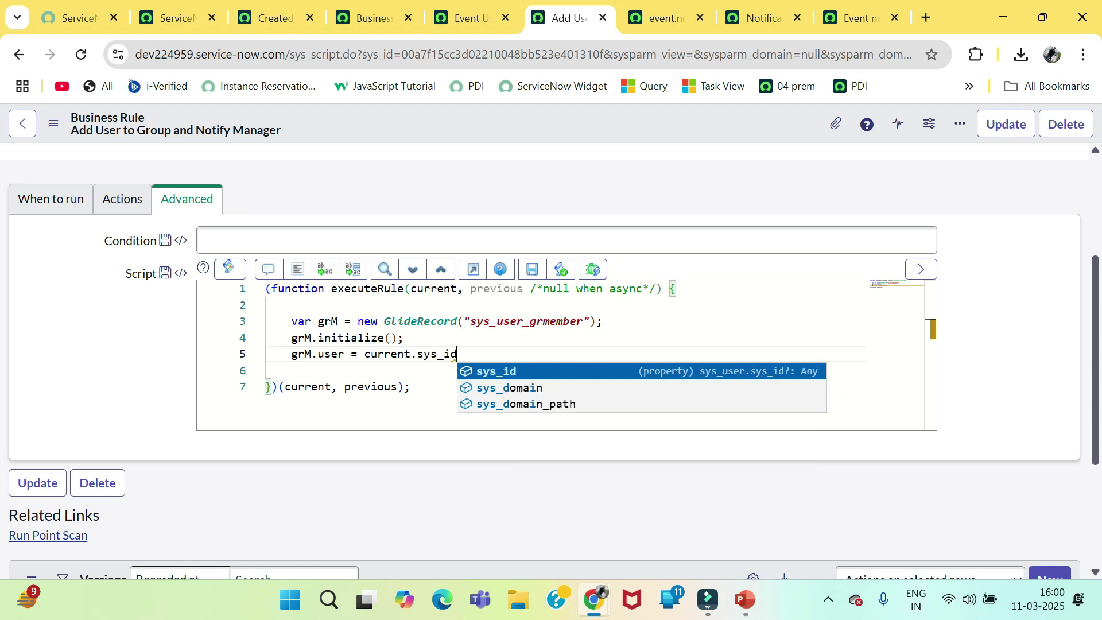
text(;)
key(Return)
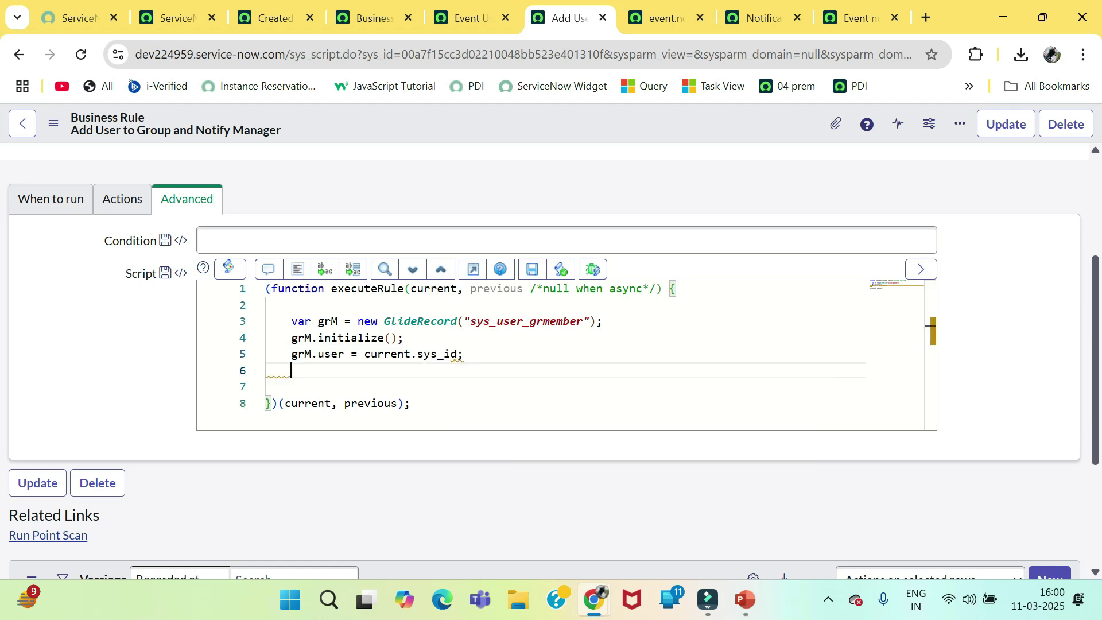
text(gr)
key(Tab)
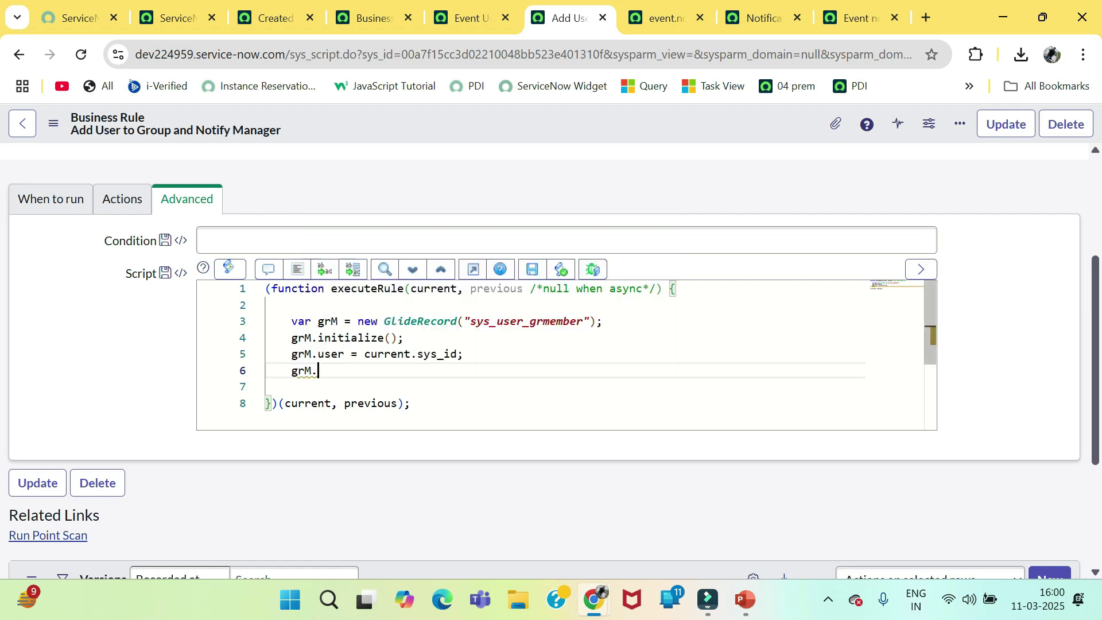
text(.gr)
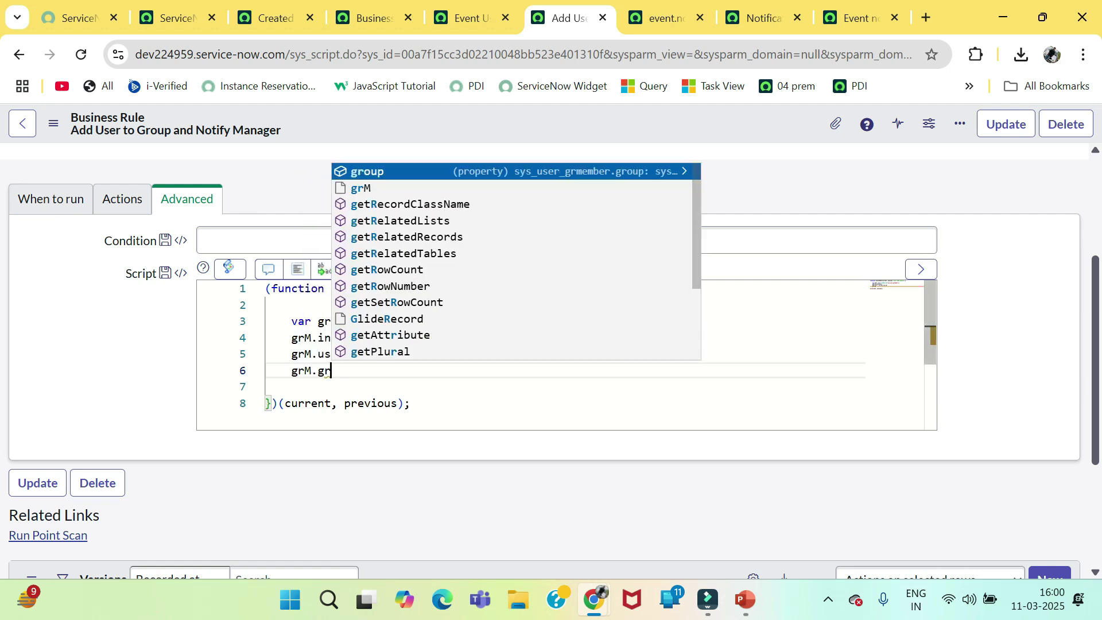
key(Tab)
- Check the target group name, Service Desk, on the PowerPoint use-case slide
key(alt+Tab)
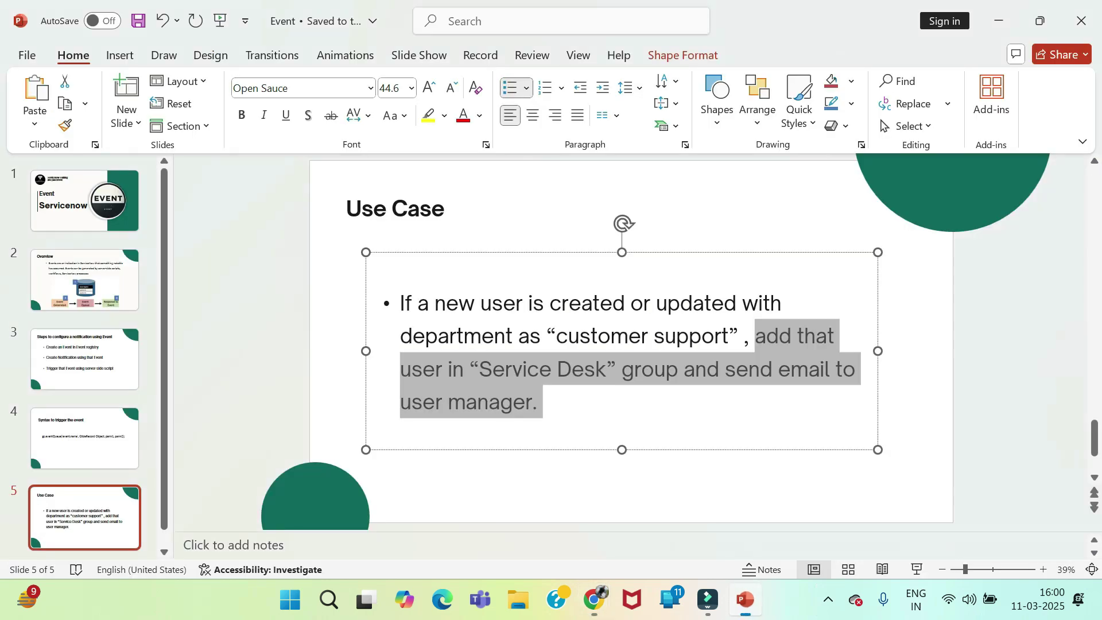
key(Right)
click(479, 369)
drag(479, 369, 617, 369)
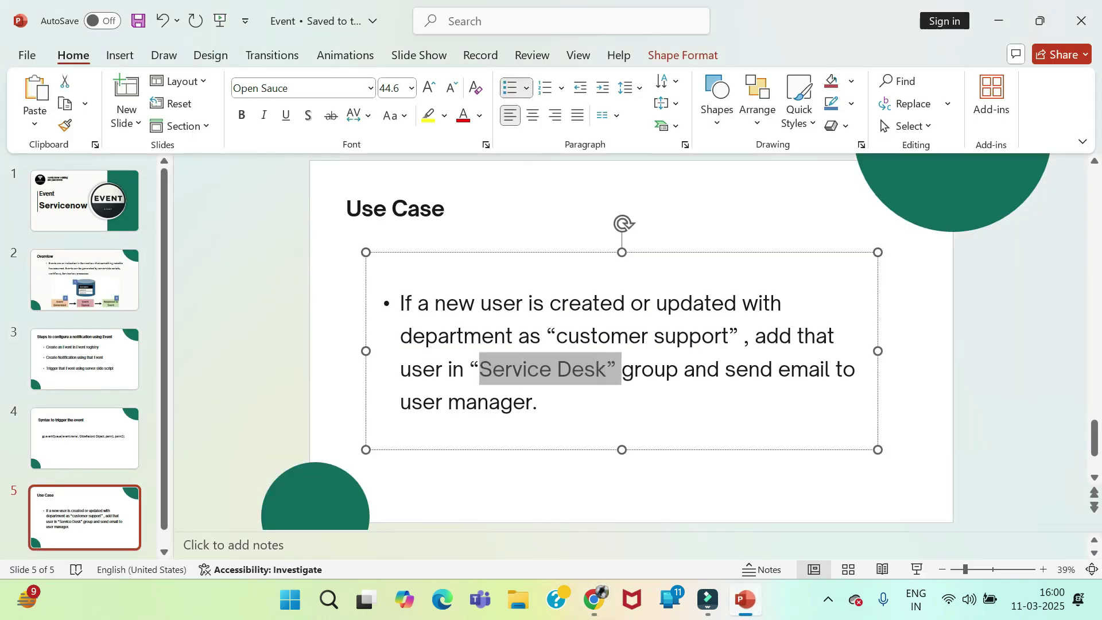
key(alt+Tab)
key(alt+Tab)
key(alt+Tab)
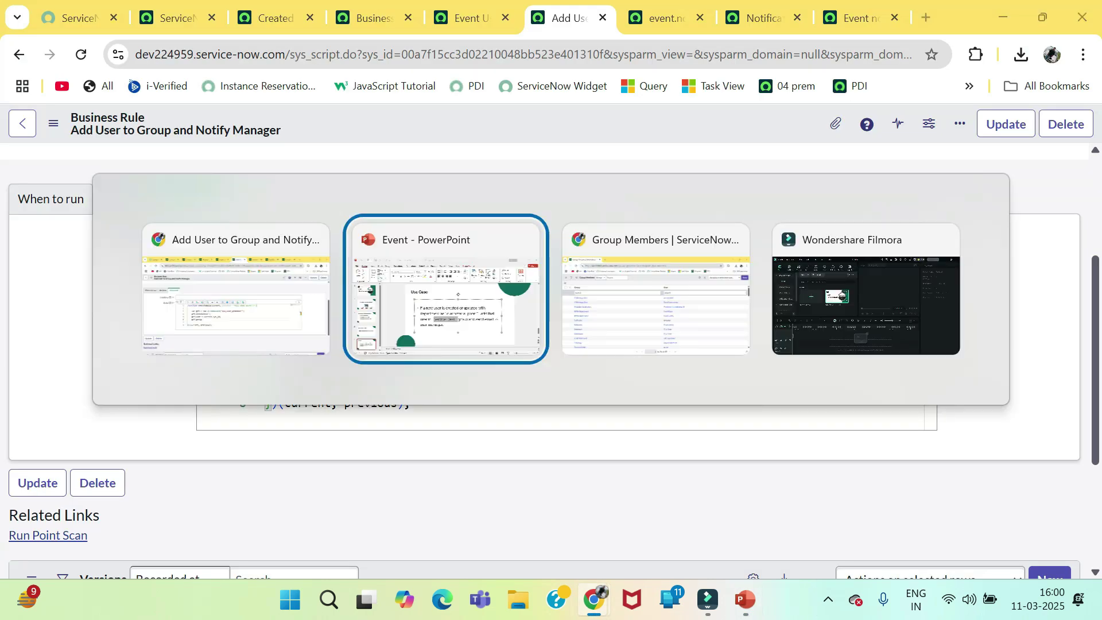
- Filter the Group Members list's Group column by 'service' to find Service Desk
click(324, 213)
text(service)
key(Return)
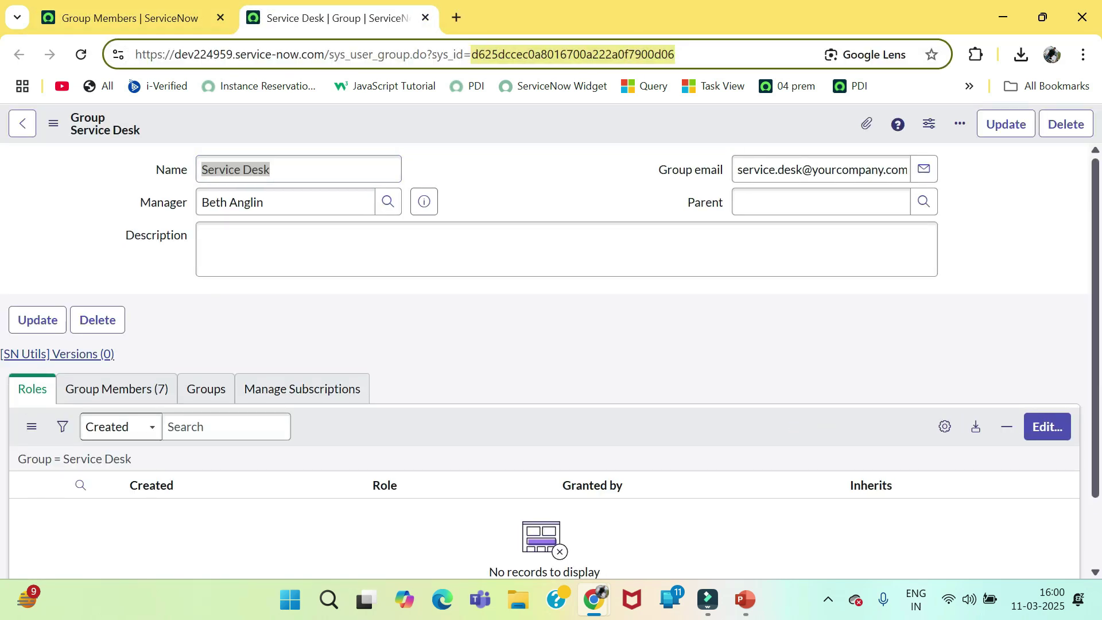
- Assign the pasted Service Desk sys_id to grM.group with a closing semicolon
key(alt+Tab)
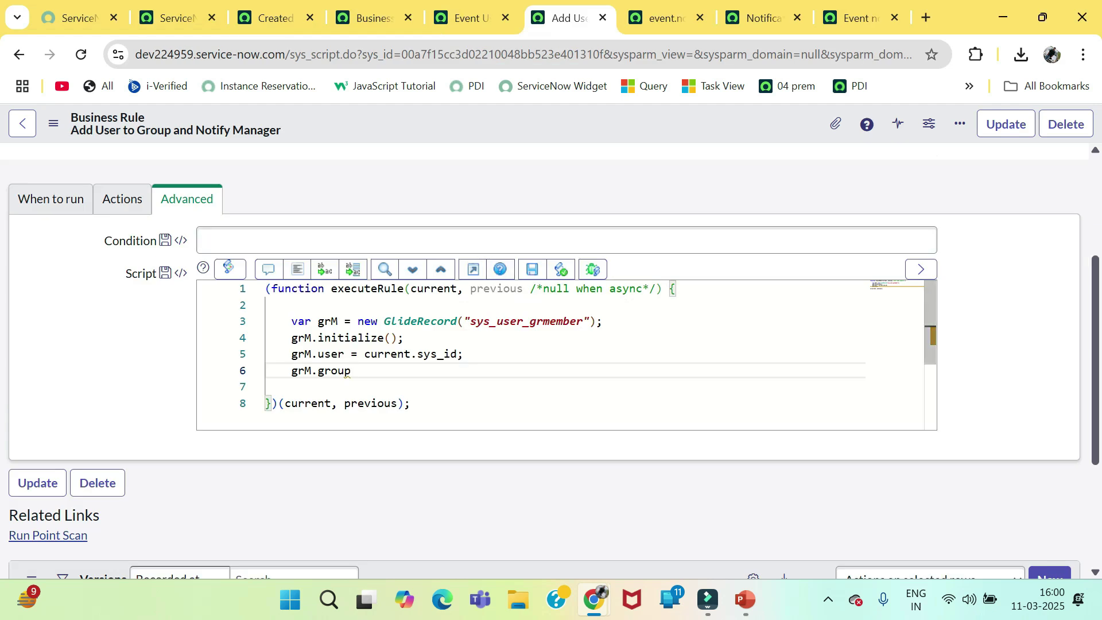
text(= ")
text(d625dccec0a8016700a222a0f7900d06)
key(End)
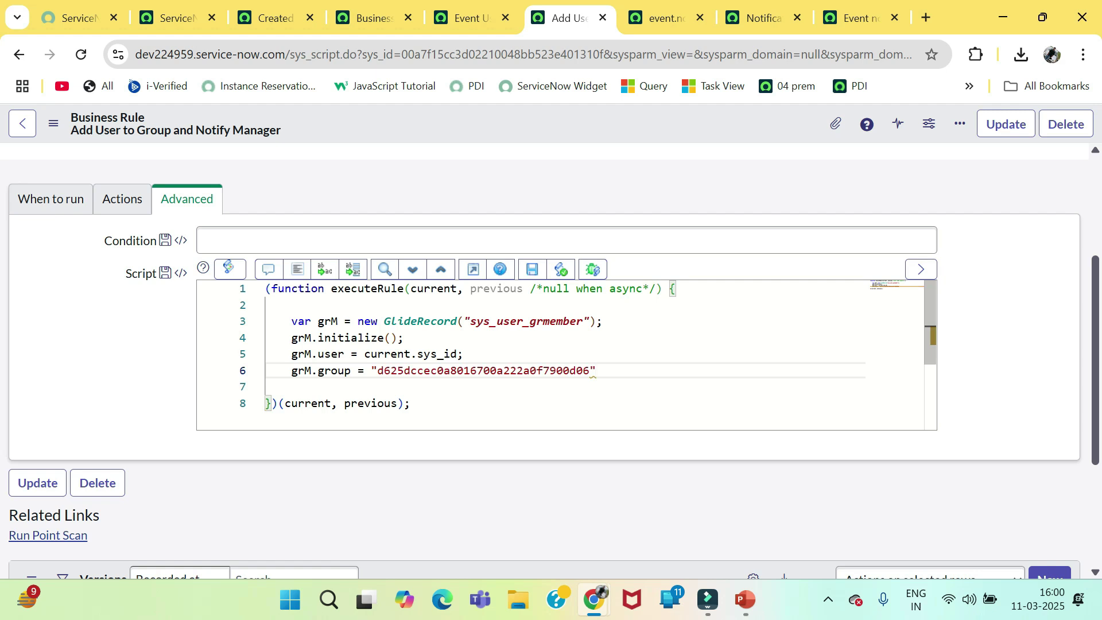
text(;)
key(Return)
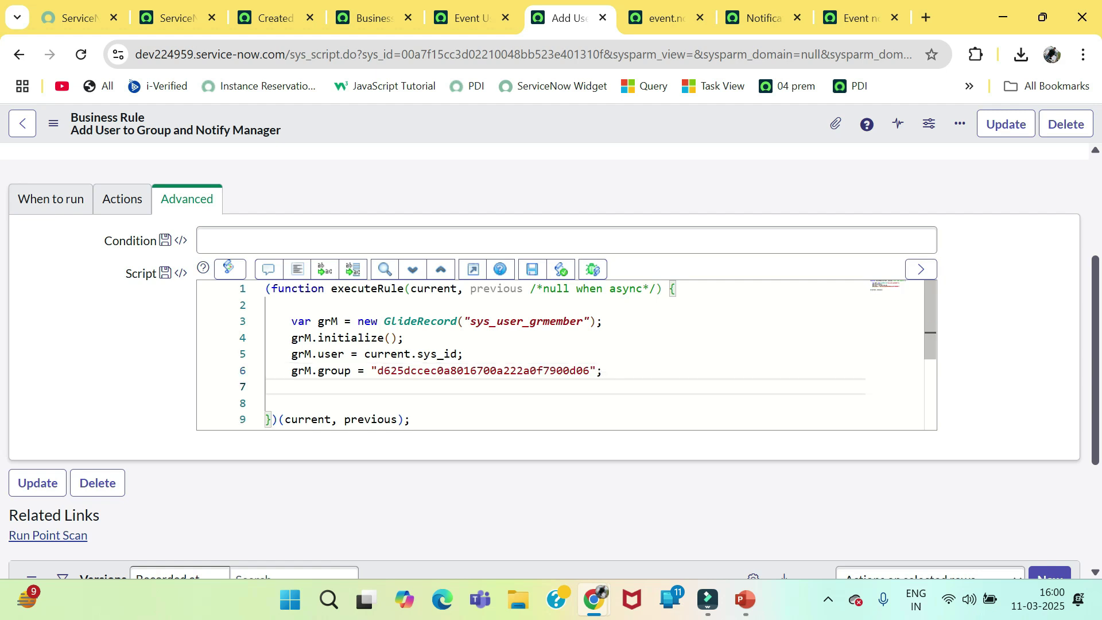
- Add grM.insert(); followed by blank lines for the event call
text(grM.in)
key(Down)
key(Down)
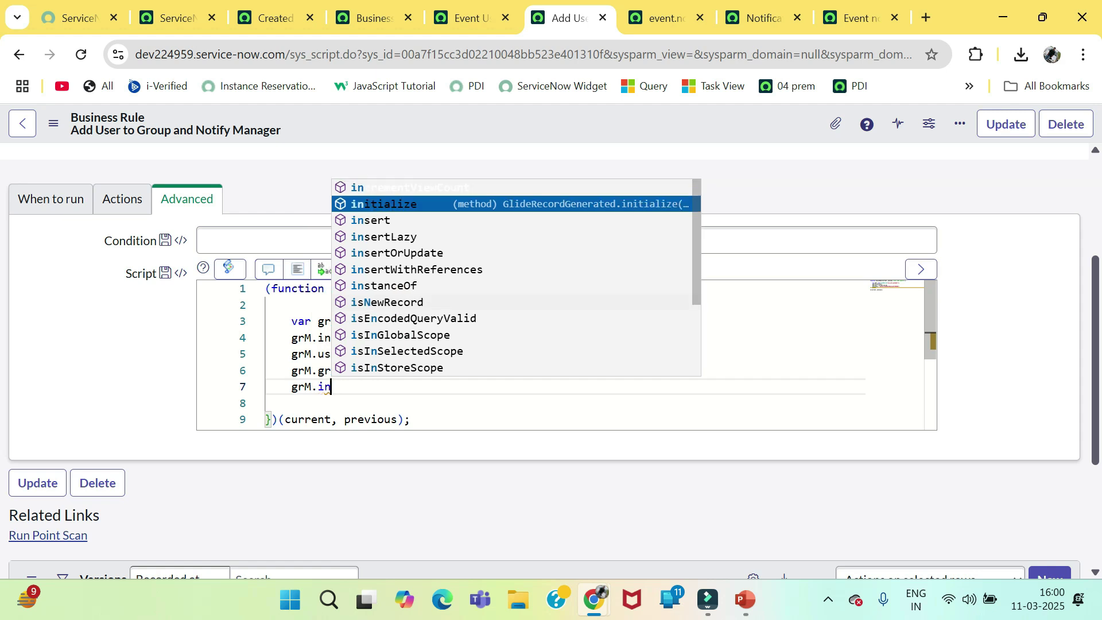
key(Return)
text(();)
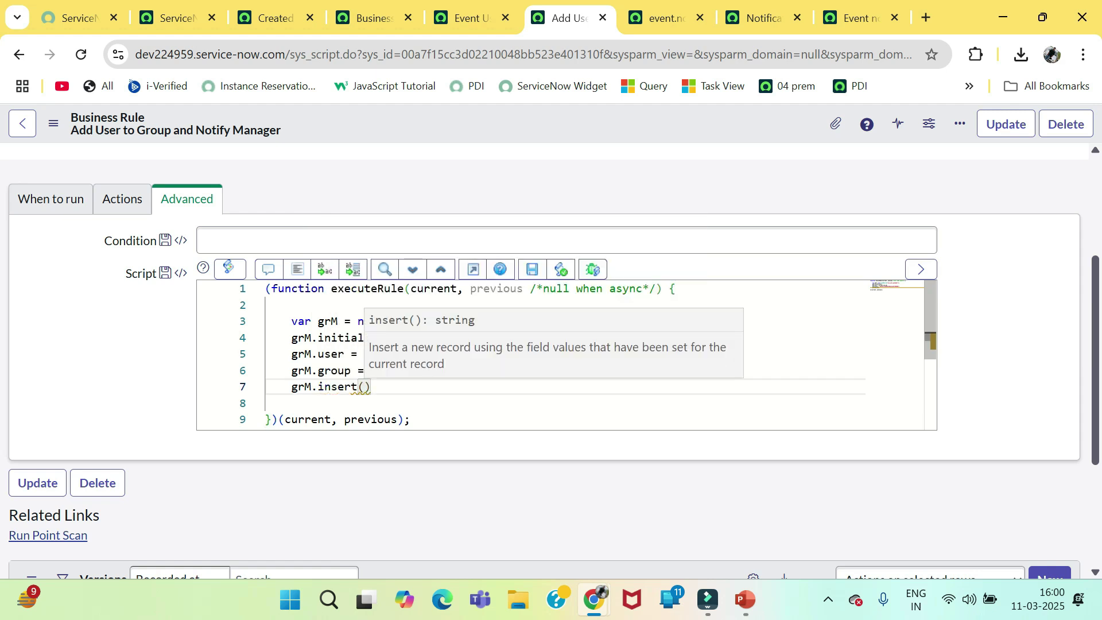
key(Return)
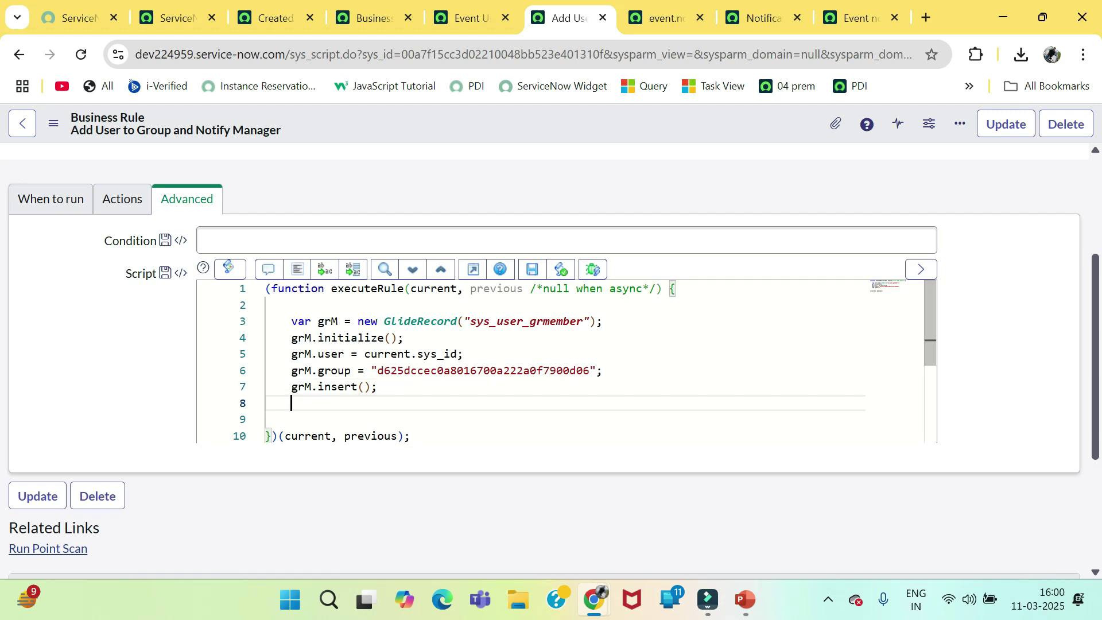
key(Return)
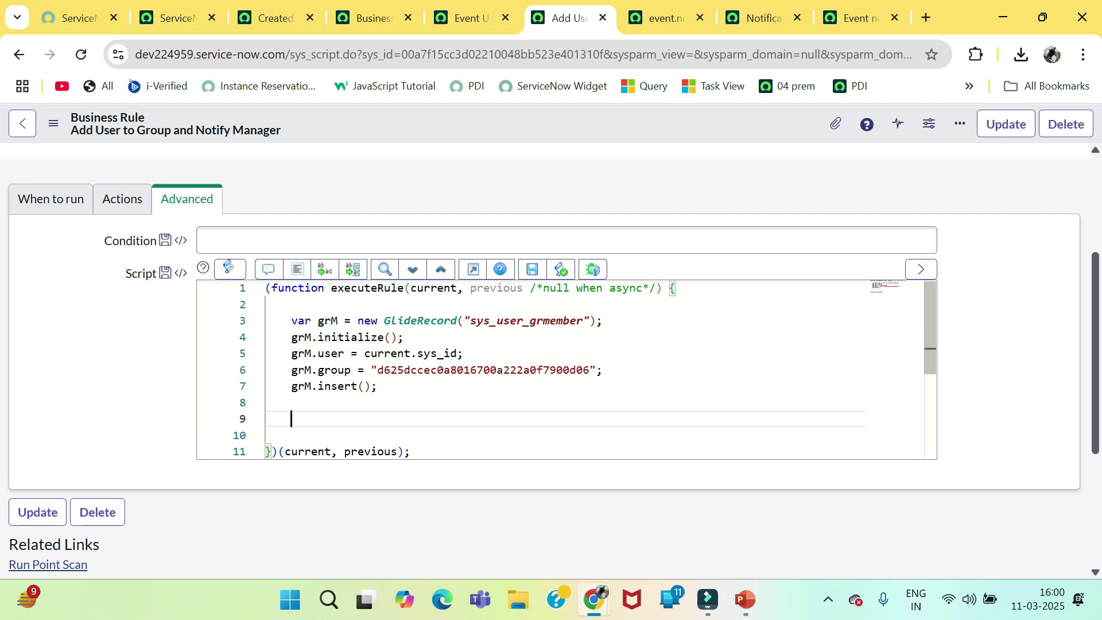
- Begin gs.eventQueue(' and paste the event name event.notification from the registration tab
text(gs.e)
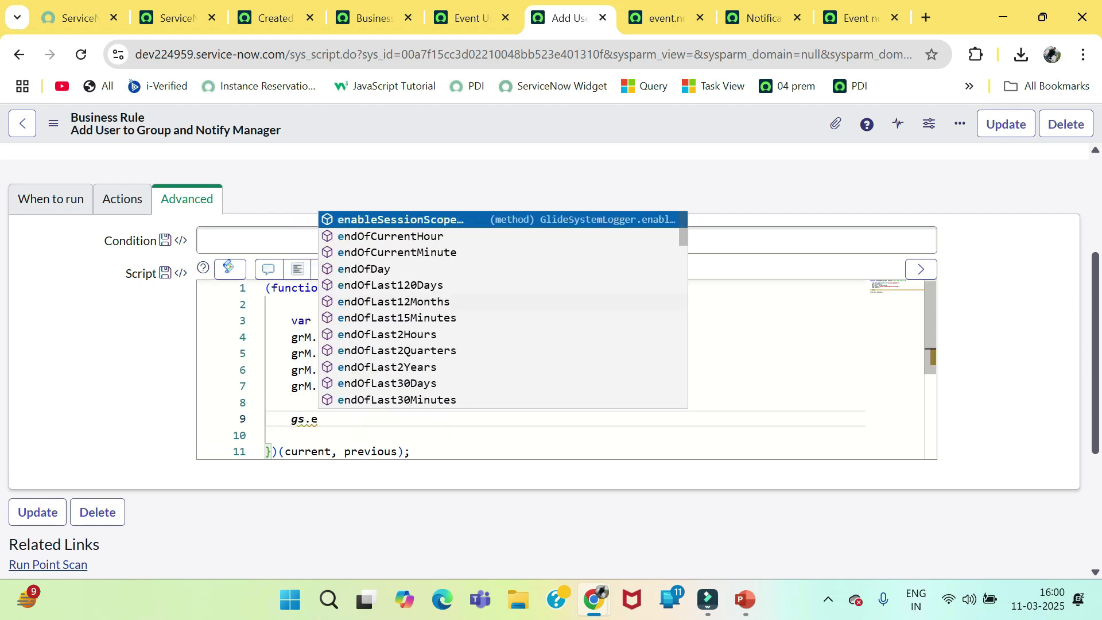
text(ventQueue)
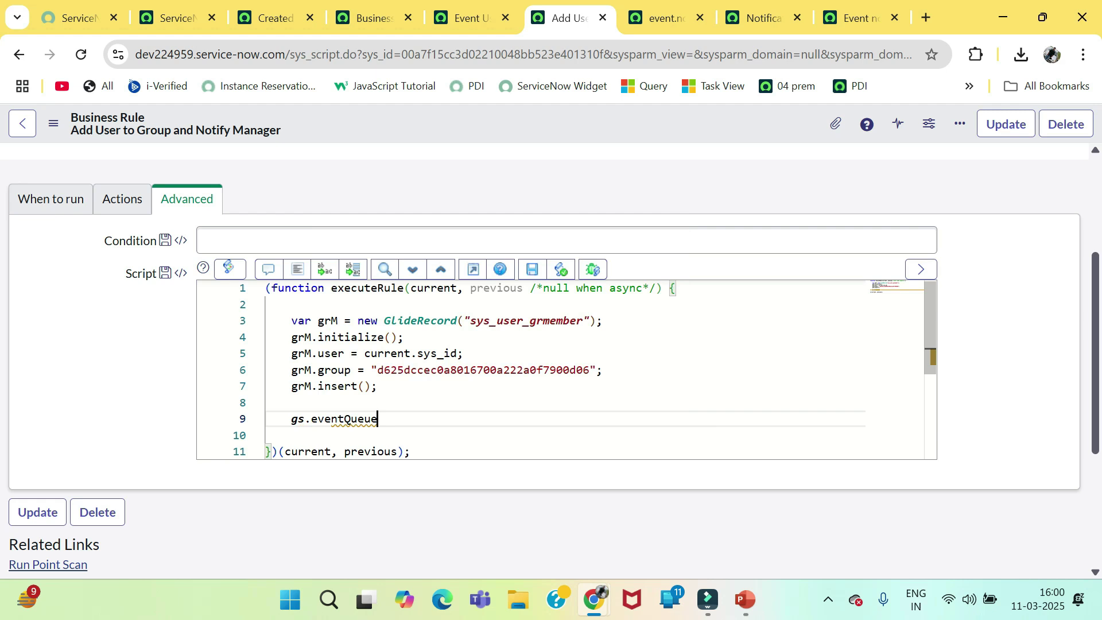
text(()
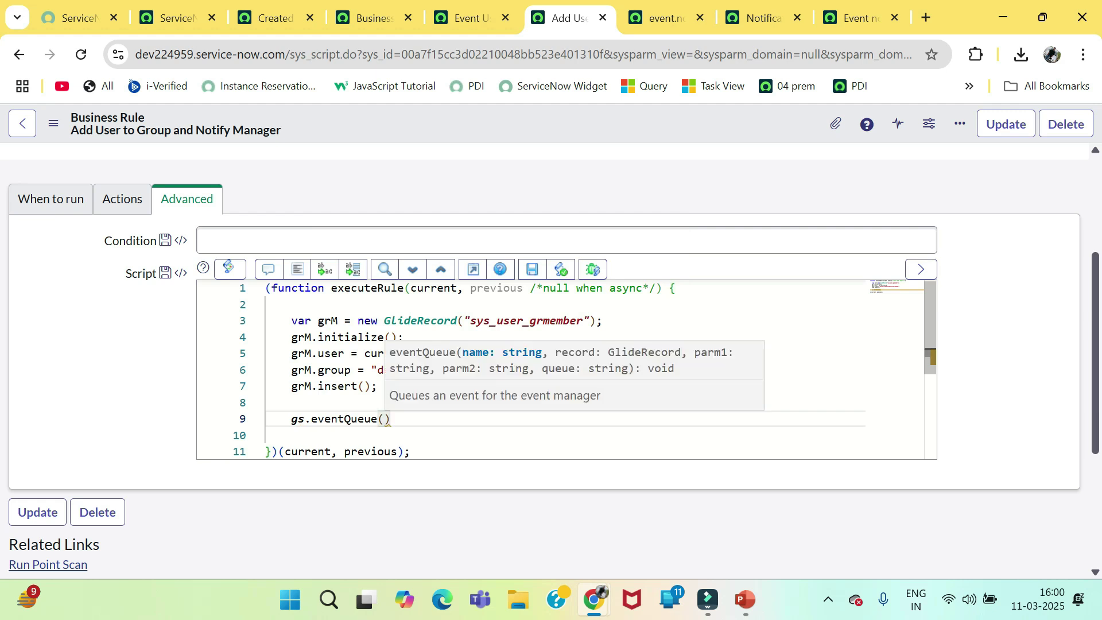
text(')
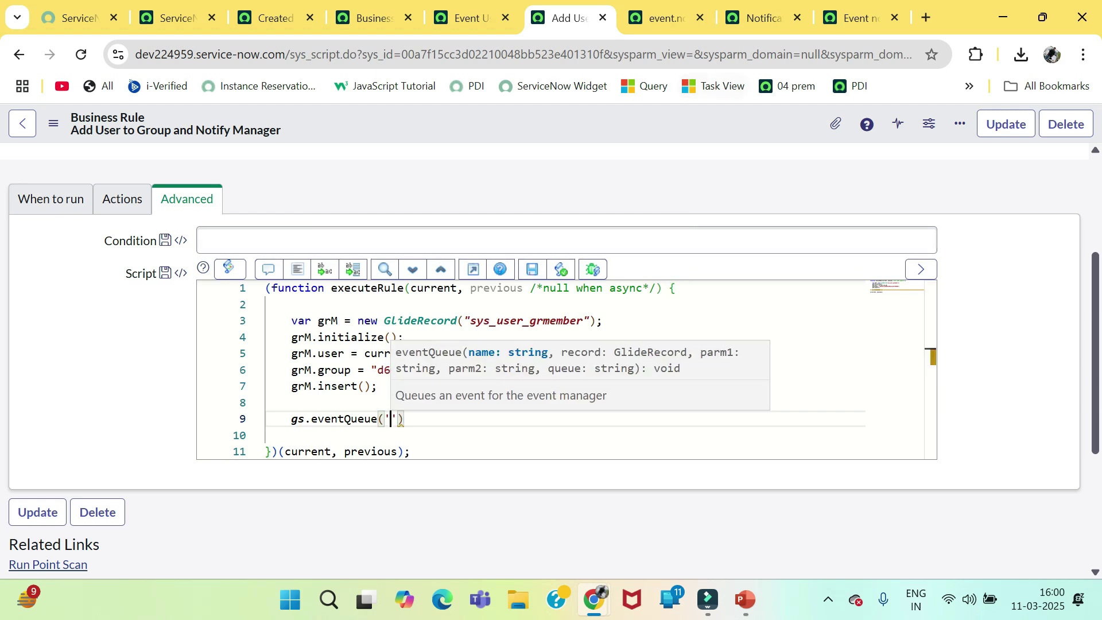
key(ctrl+shift+Tab)
key(ctrl+Tab)
key(ctrl+Tab)
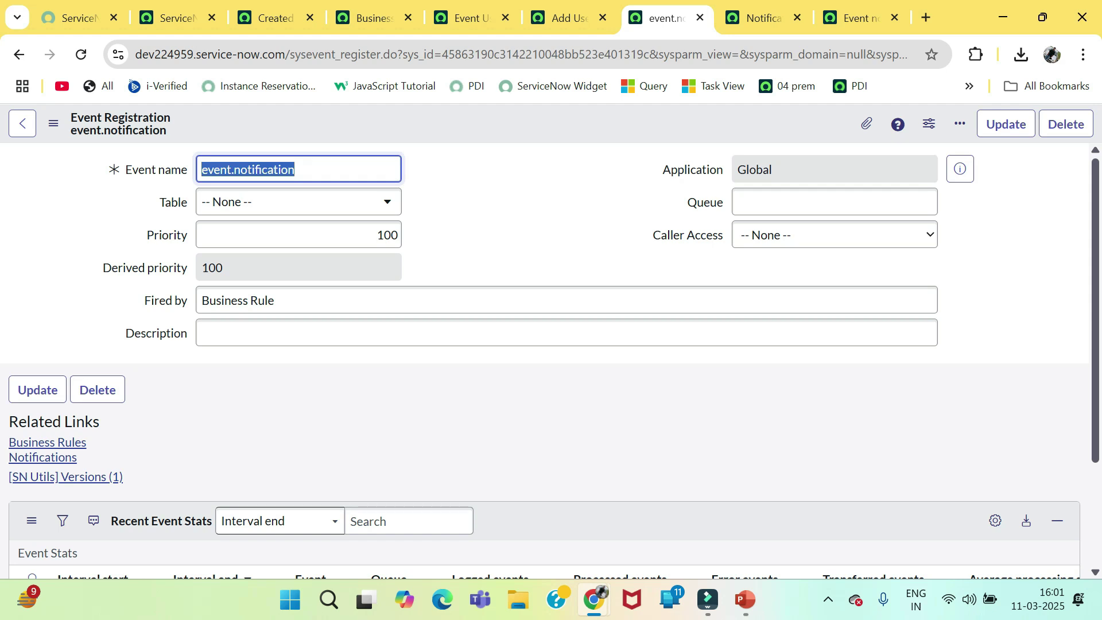
mouse_move(568, 18)
drag(568, 18, 80, 18)
text(event.notification)
- Complete the call with current, current.manager and "" arguments, ending with a semicolon
key(Right)
text(, )
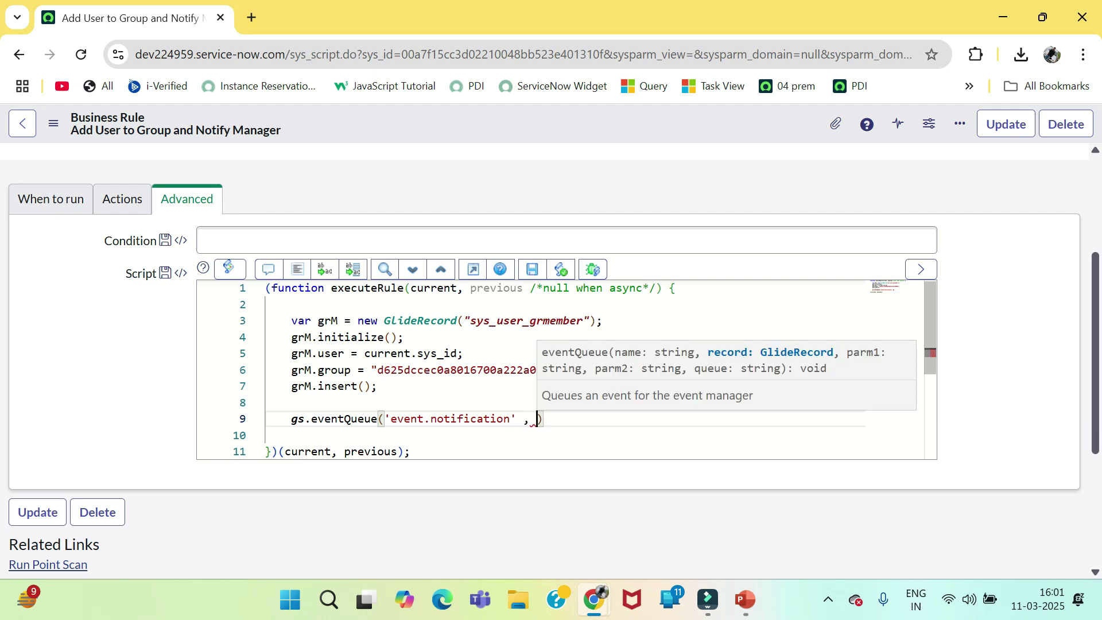
text(current , )
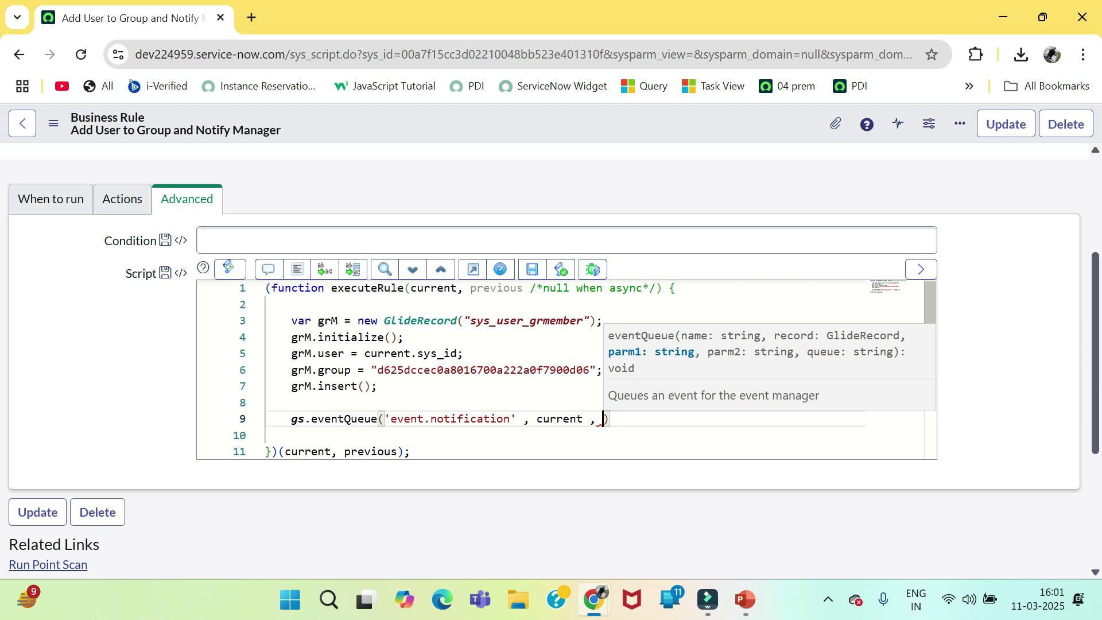
text(current.)
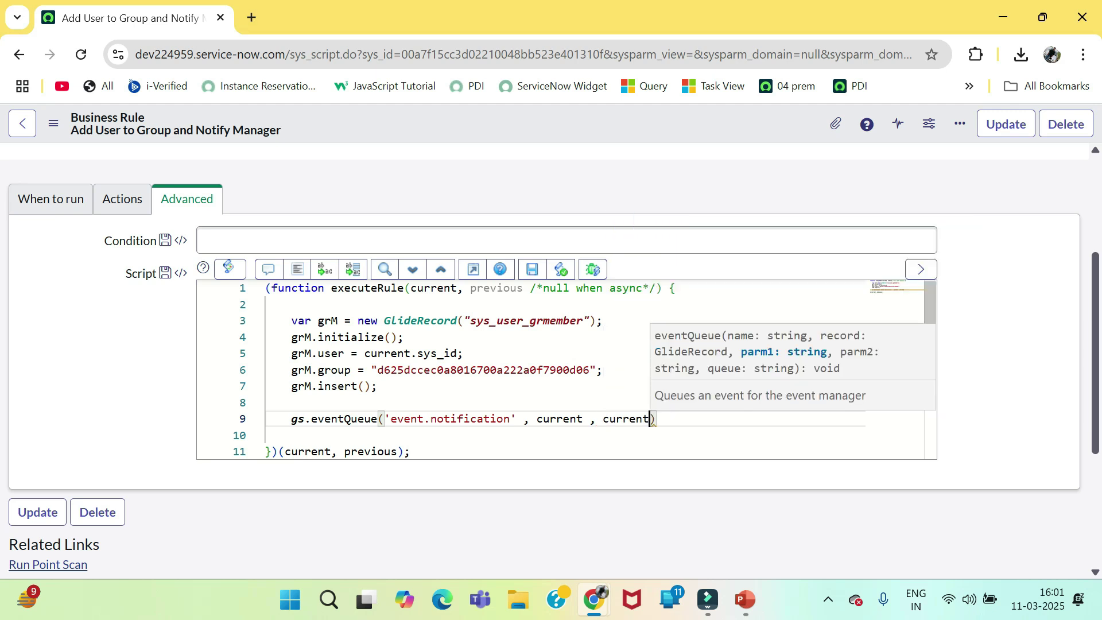
text(manager)
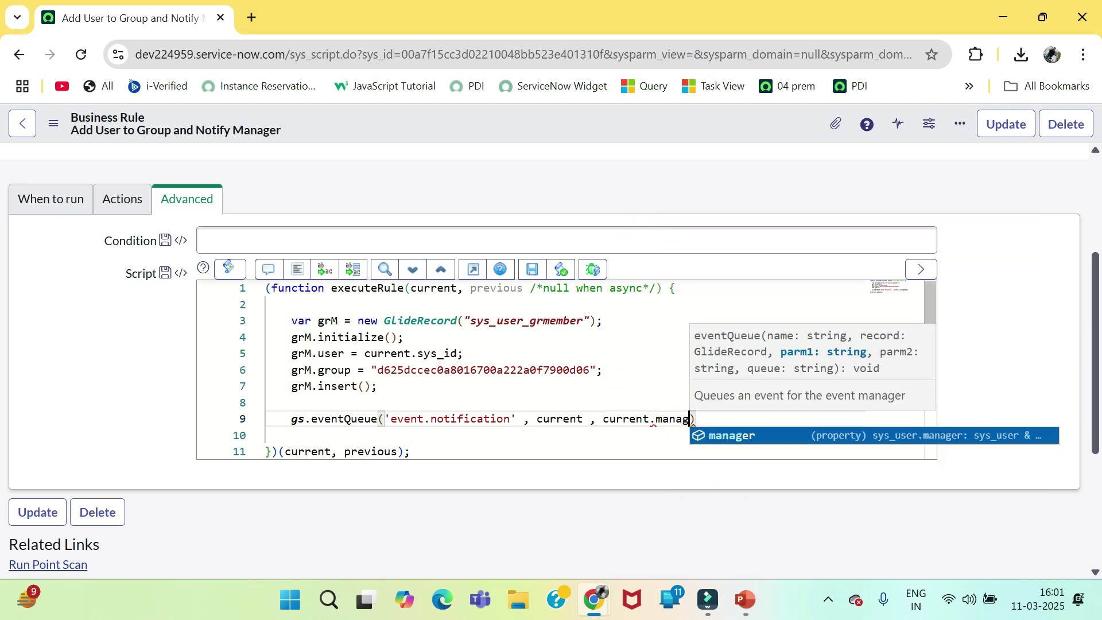
key(Escape)
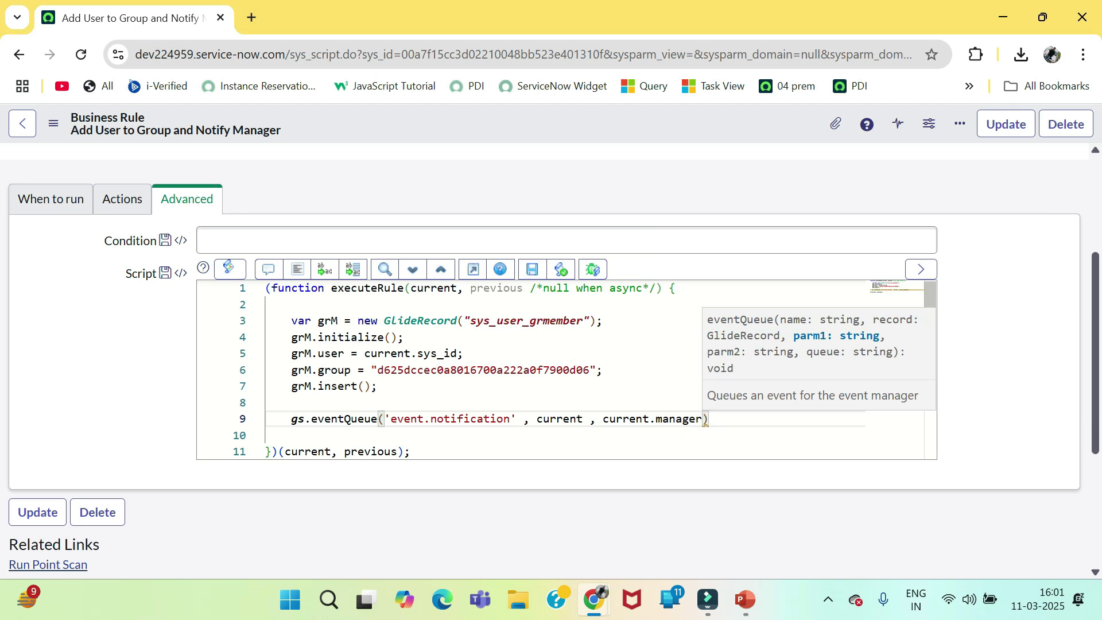
text(;)
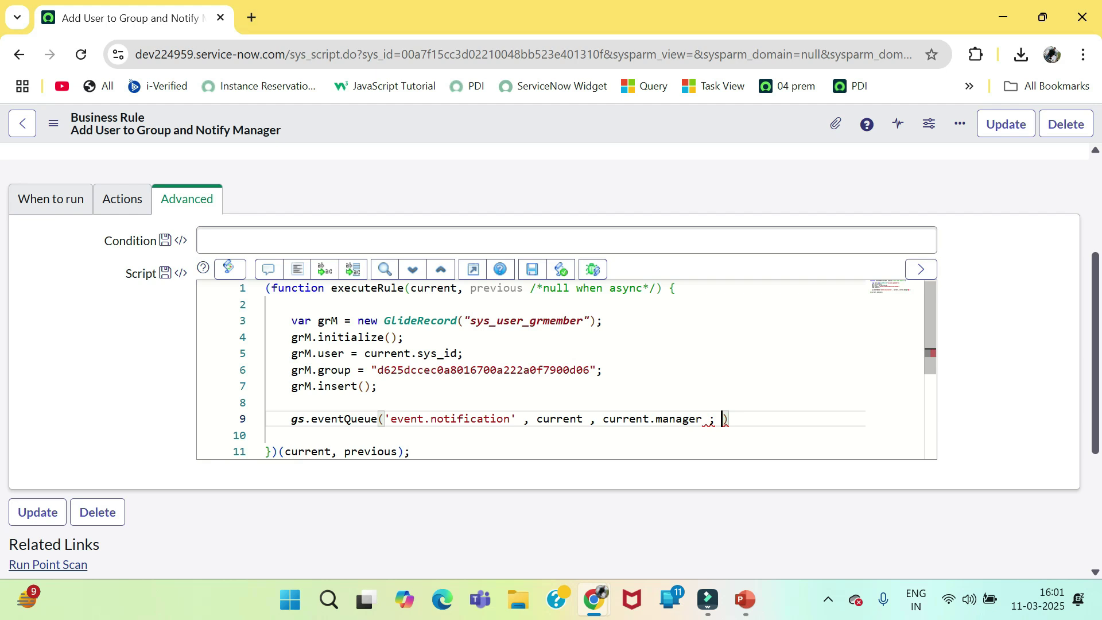
key(BackSpace)
key(BackSpace)
text(, "")
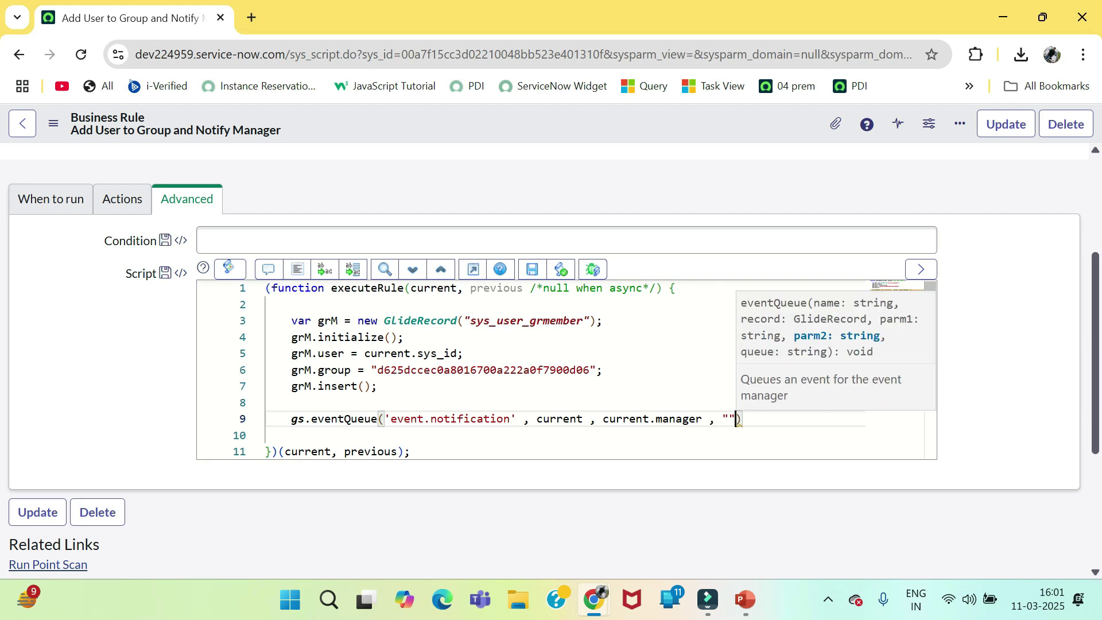
key(End)
text(;)
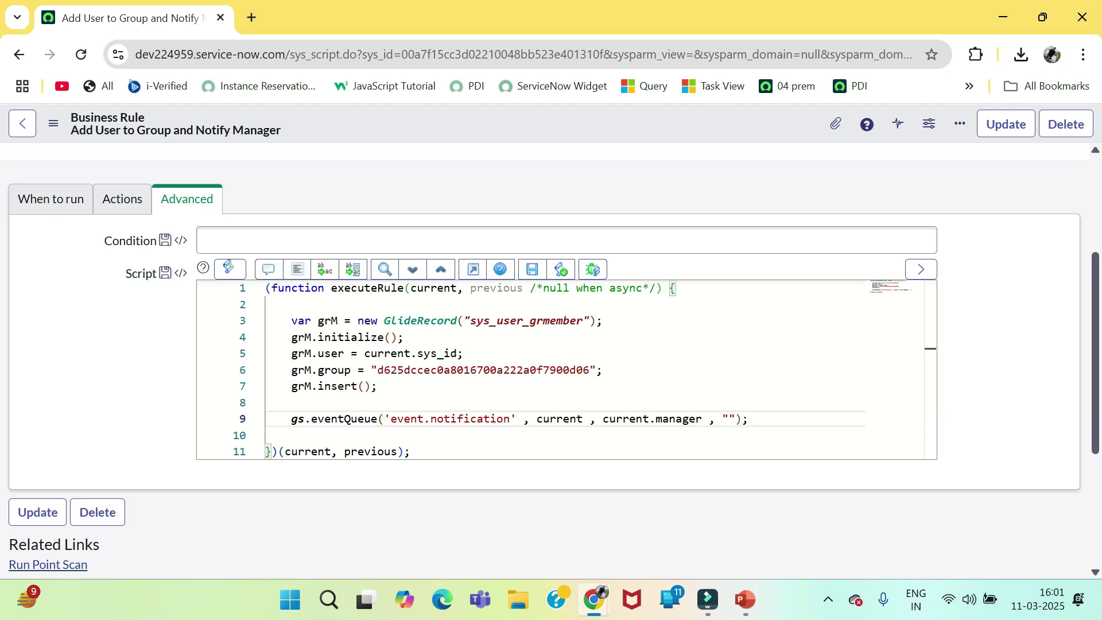
- Review the script's group-membership insert lines and the eventQueue line
key(Up)
key(Up)
key(shift+Home)
key(shift+Up)
key(shift+Up)
key(shift+Up)
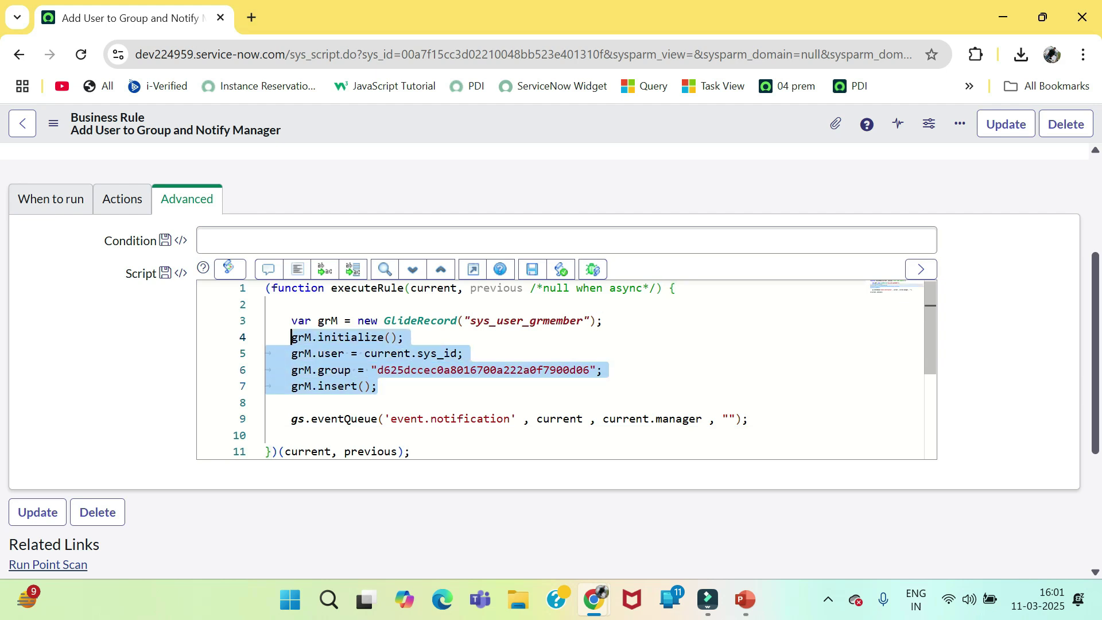
key(shift+Up)
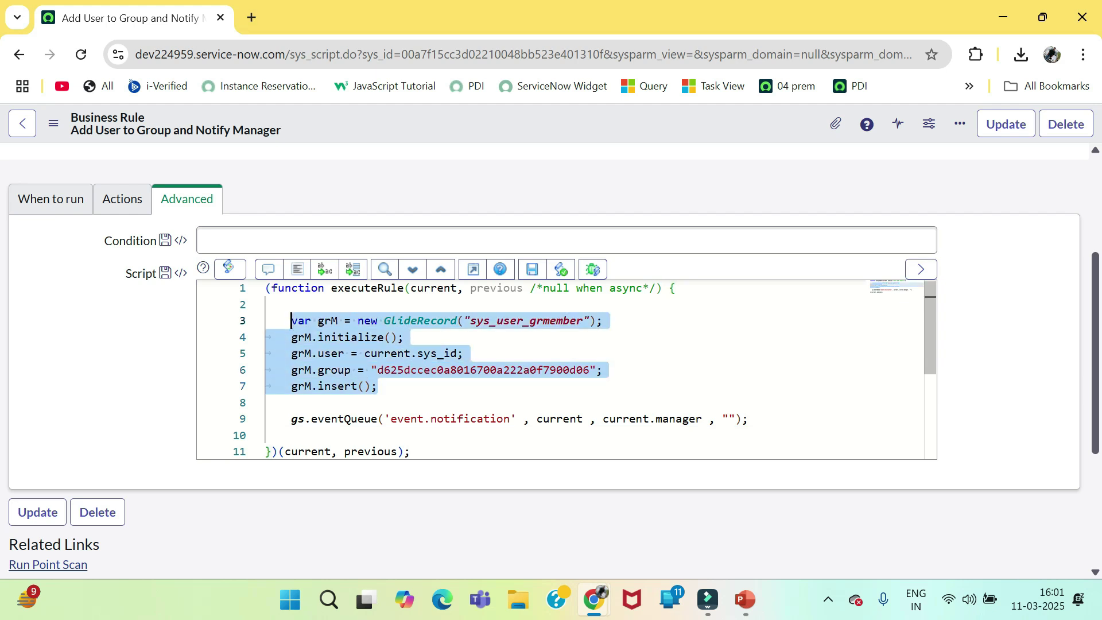
click(266, 403)
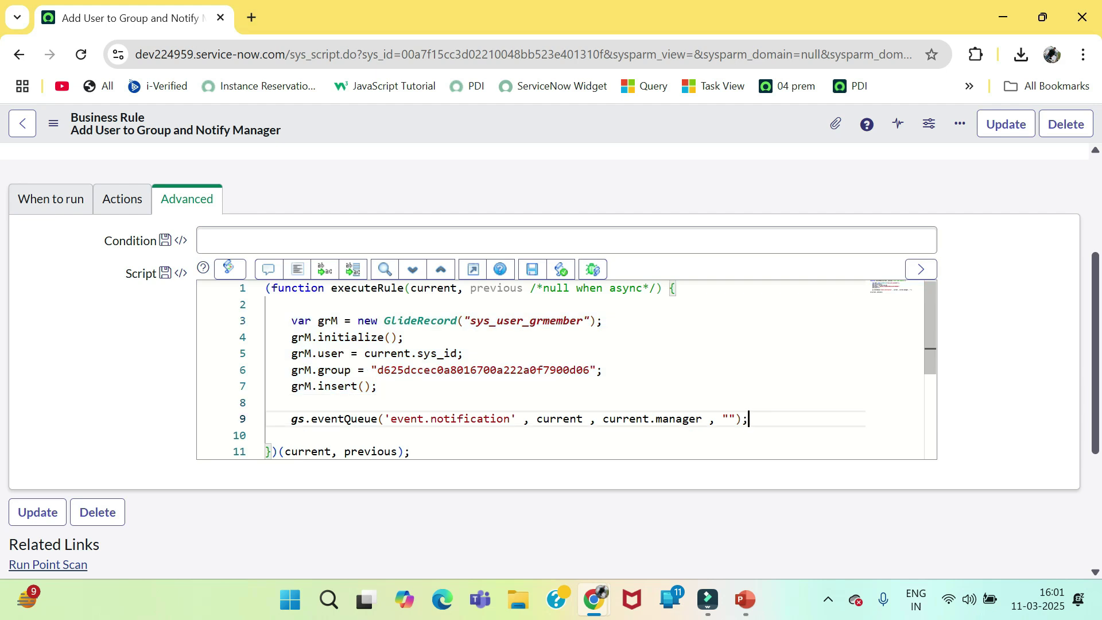
drag(748, 418, 291, 419)
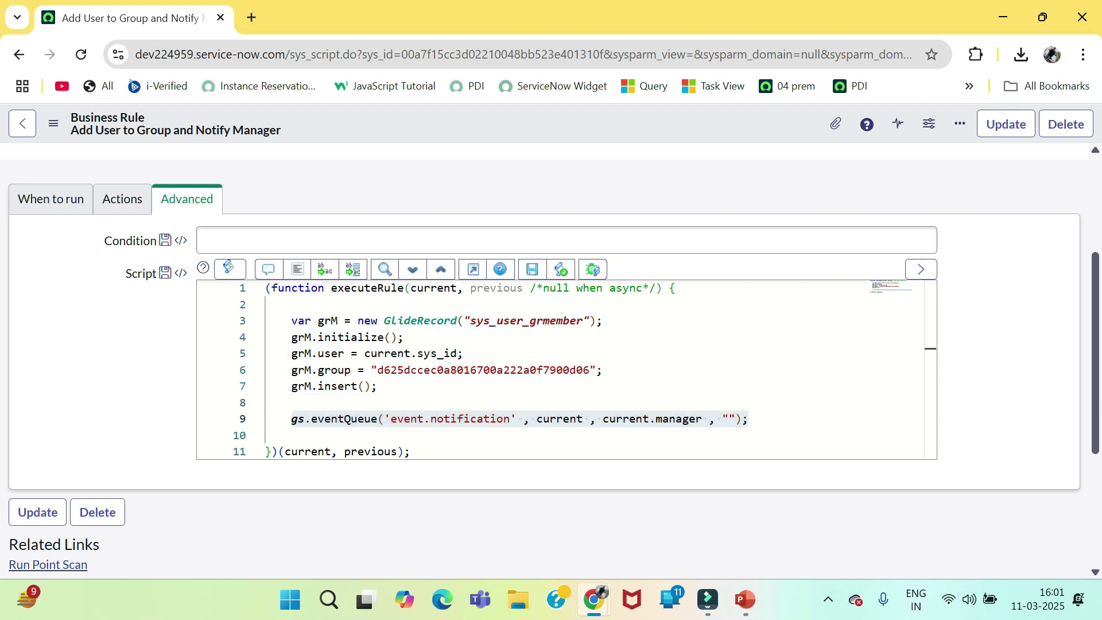
- Save the business rule past the security warning and bring up the event.notification window
right_click(357, 126)
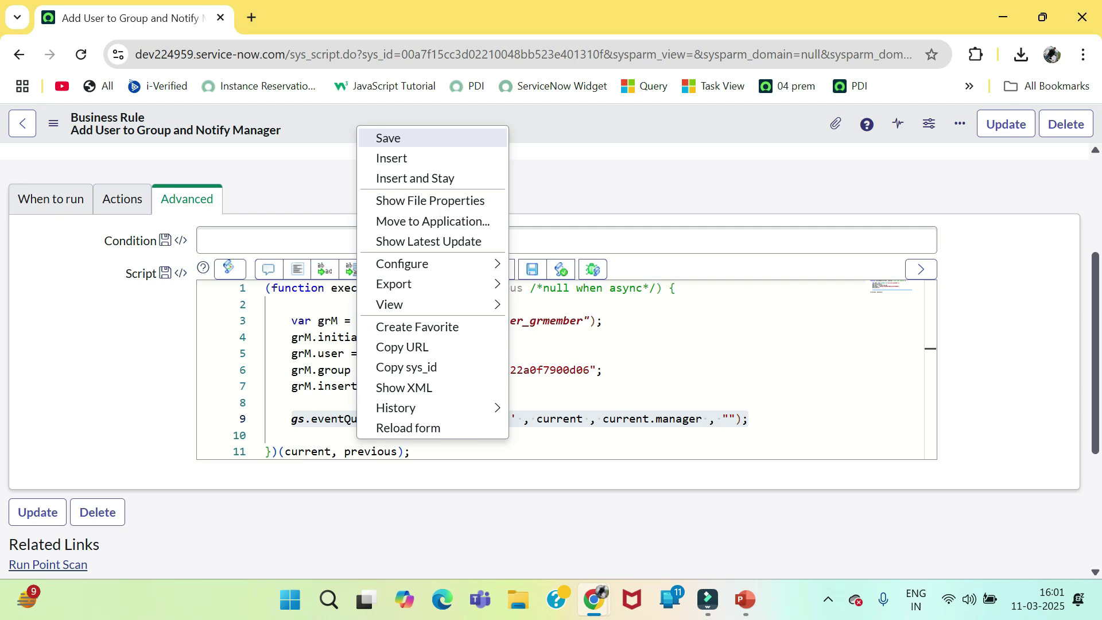
click(388, 138)
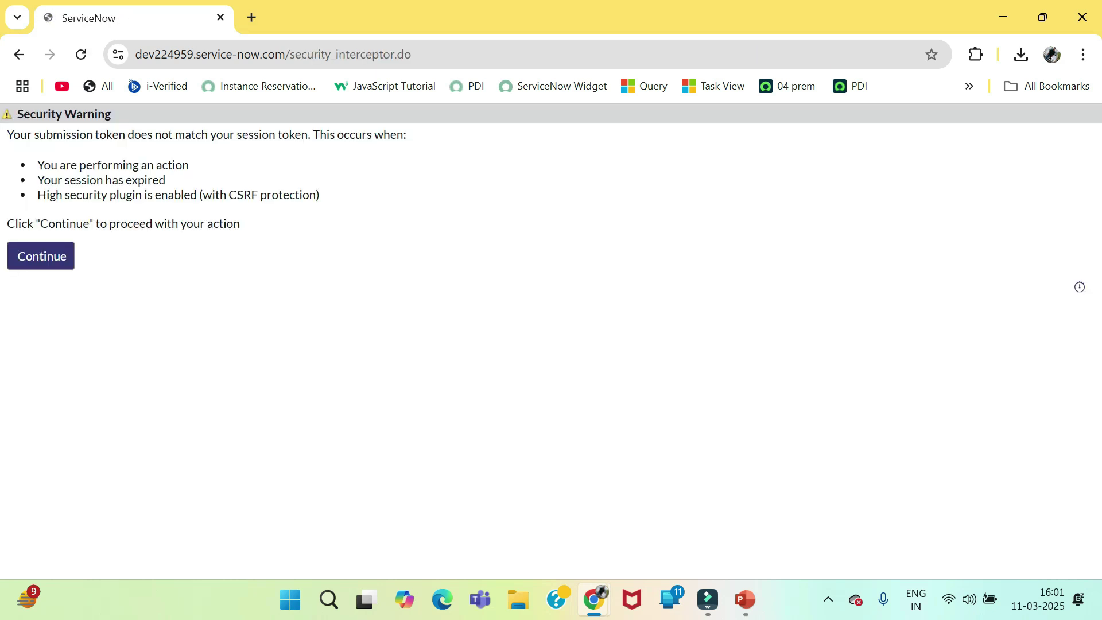
key(Return)
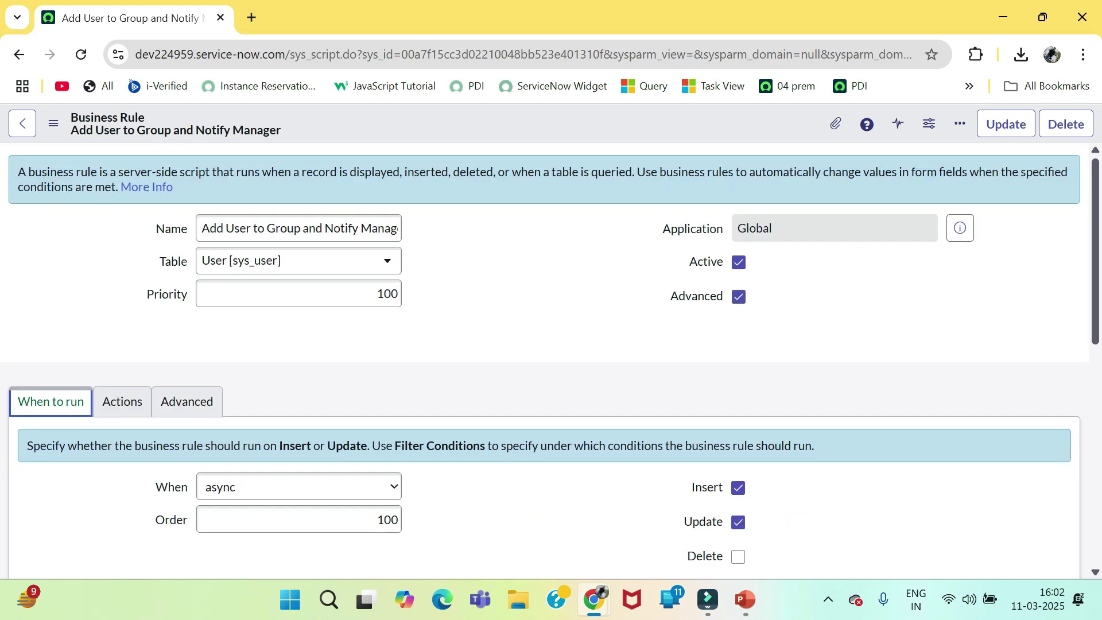
key(alt+Tab)
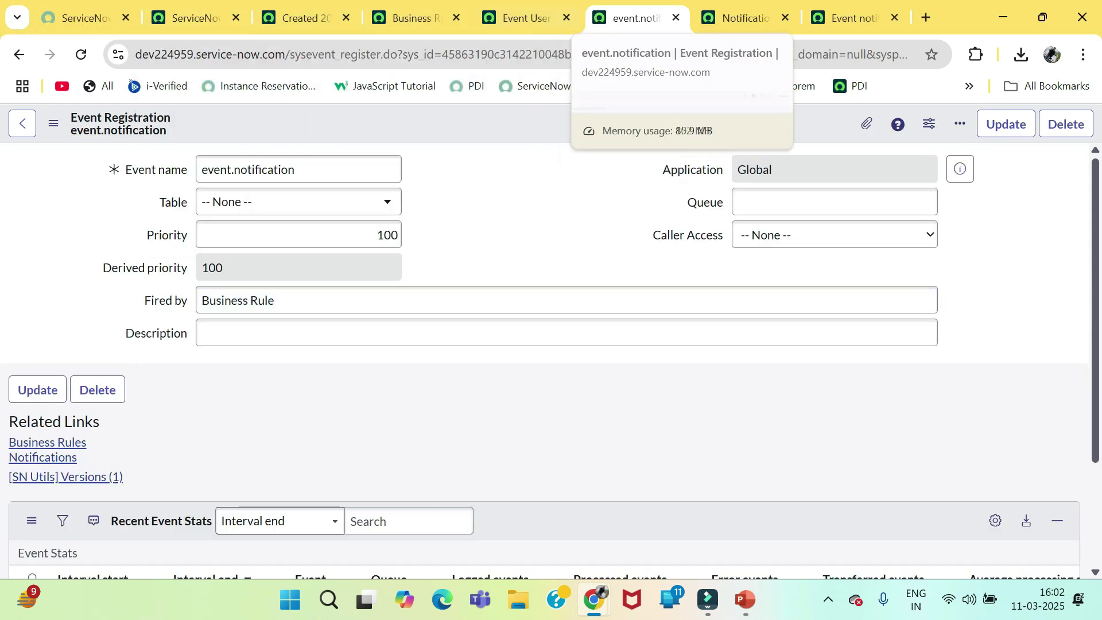
- On the new User form, enter the user ID, first and last name, and Customer Support department
click(195, 18)
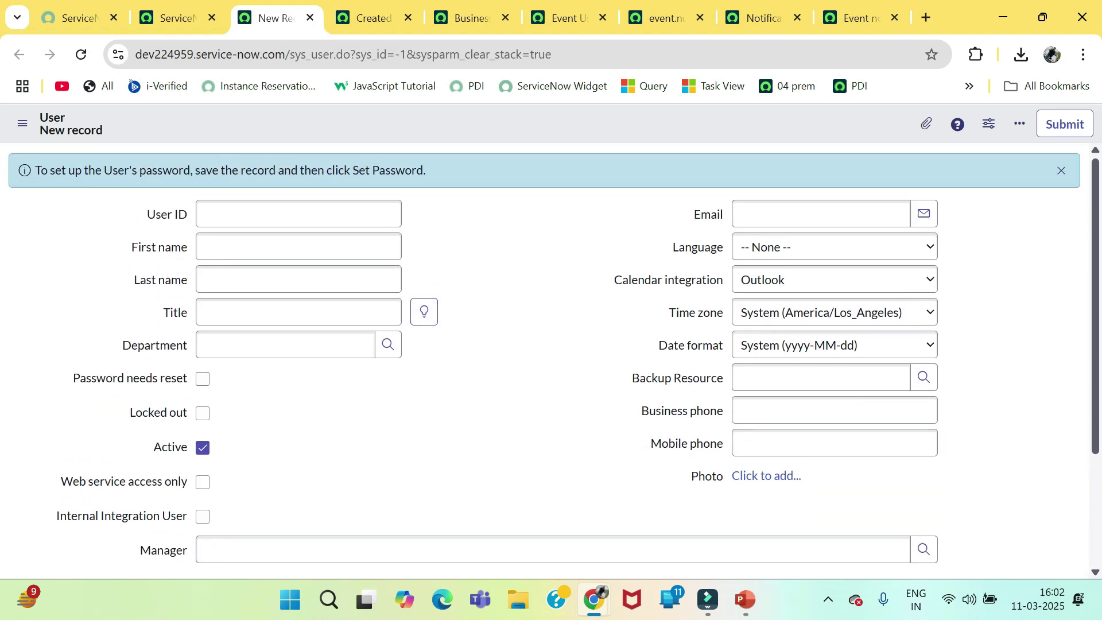
right_click(489, 118)
mouse_move(534, 151)
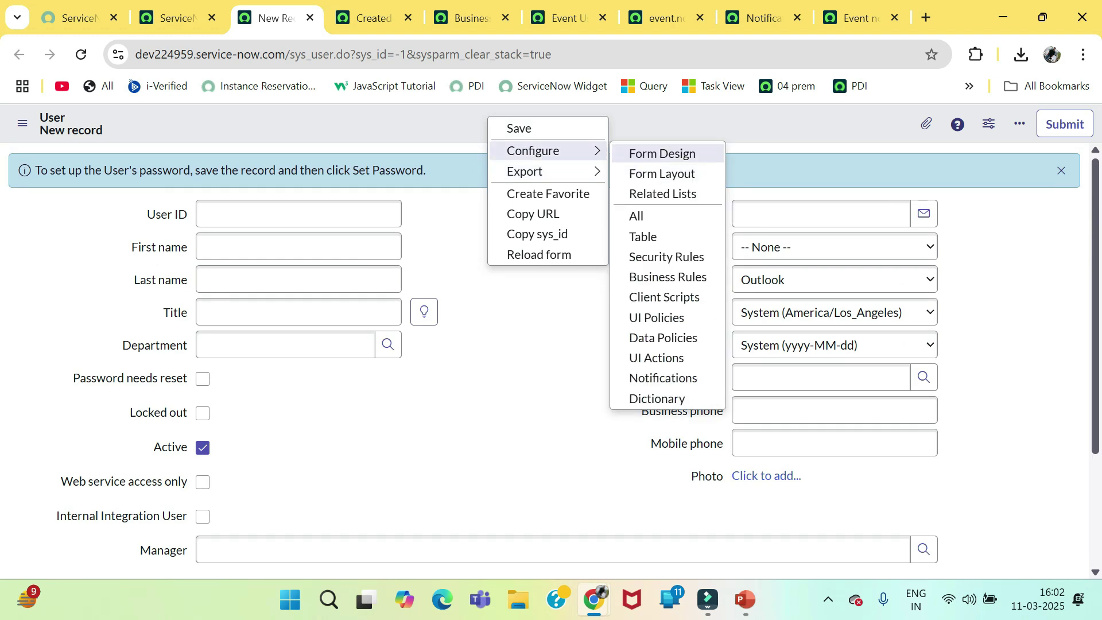
key(Escape)
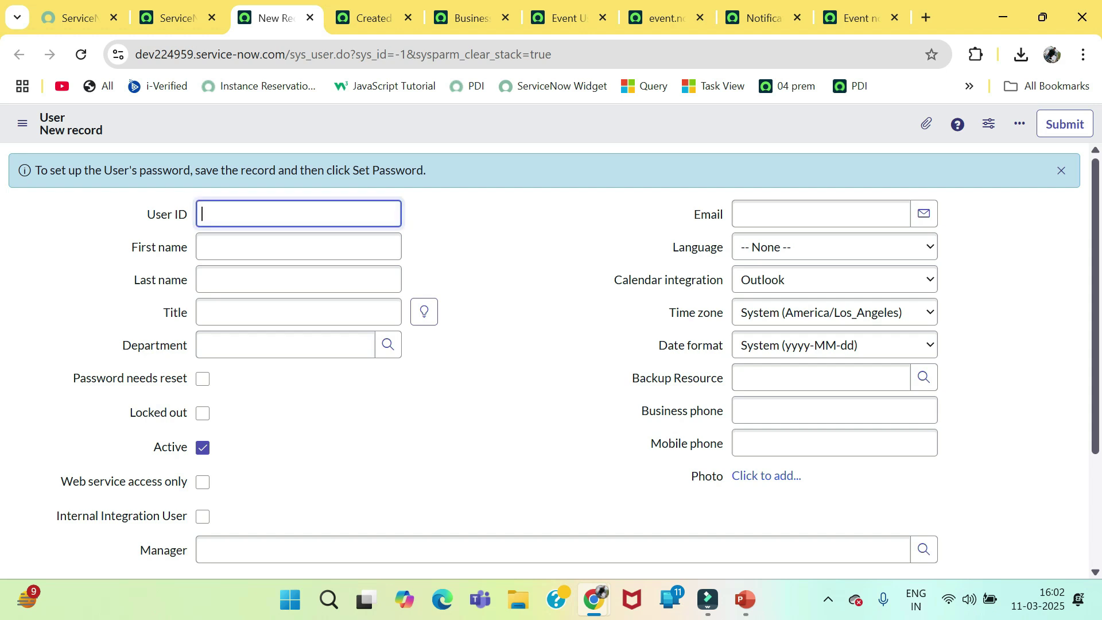
text(event.user2)
click(299, 247)
text(Event)
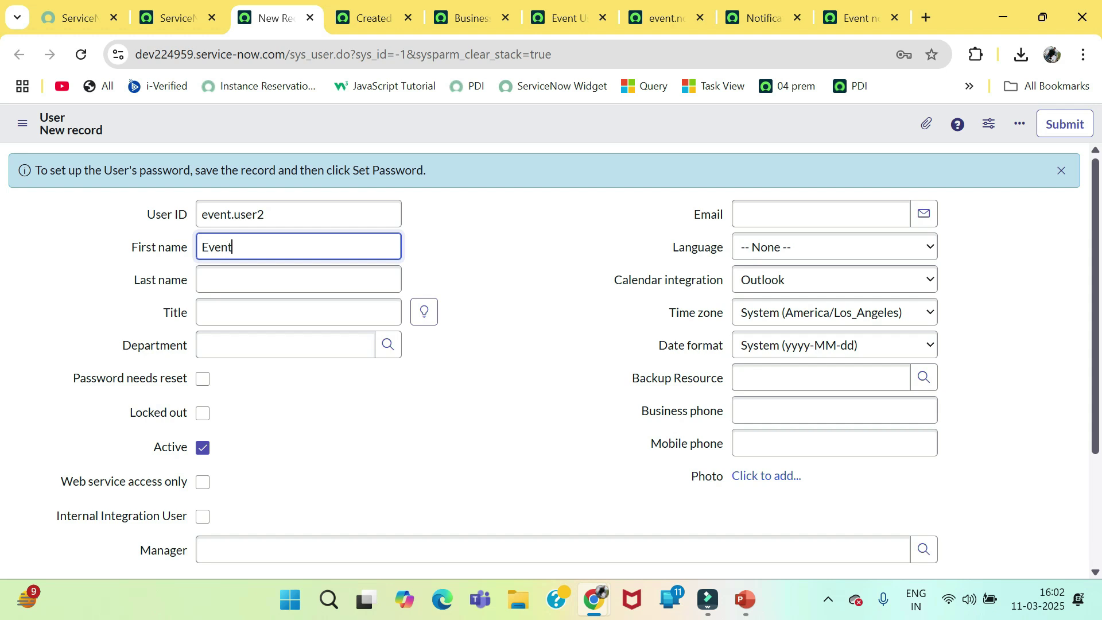
click(298, 280)
text(User2)
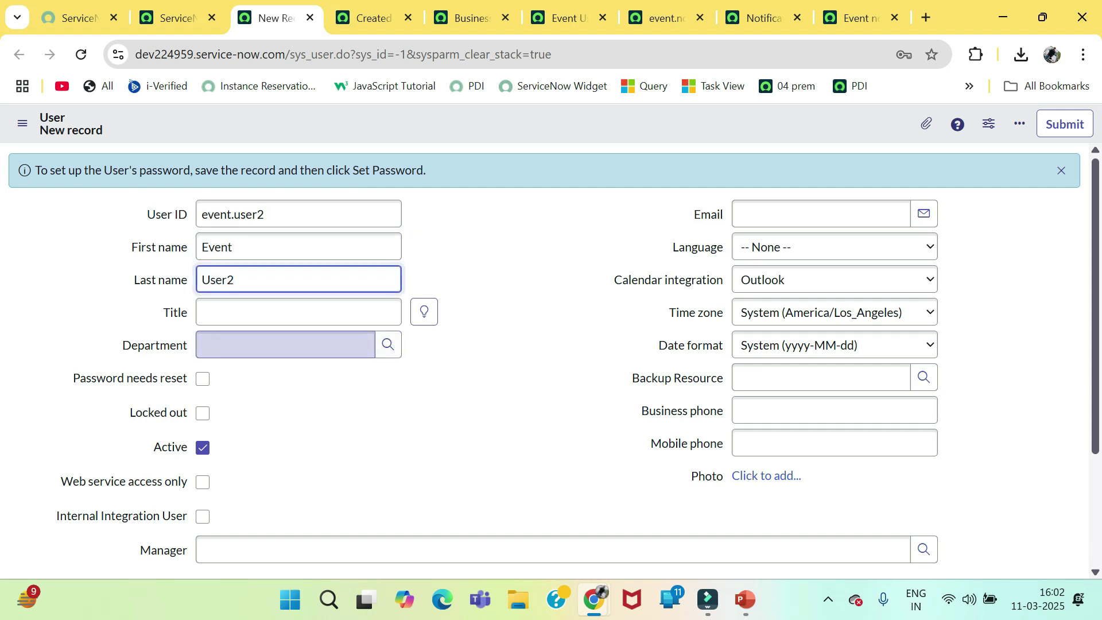
key(Down)
key(Down)
key(Return)
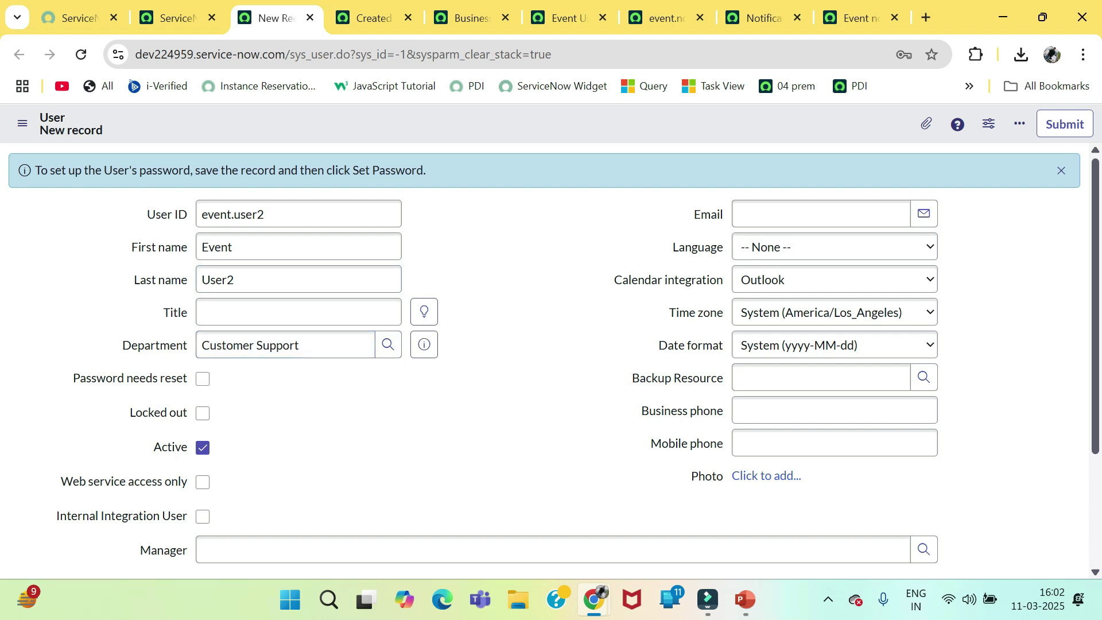
- Build the user's e-mail address from the copied user ID plus a domain
click(821, 213)
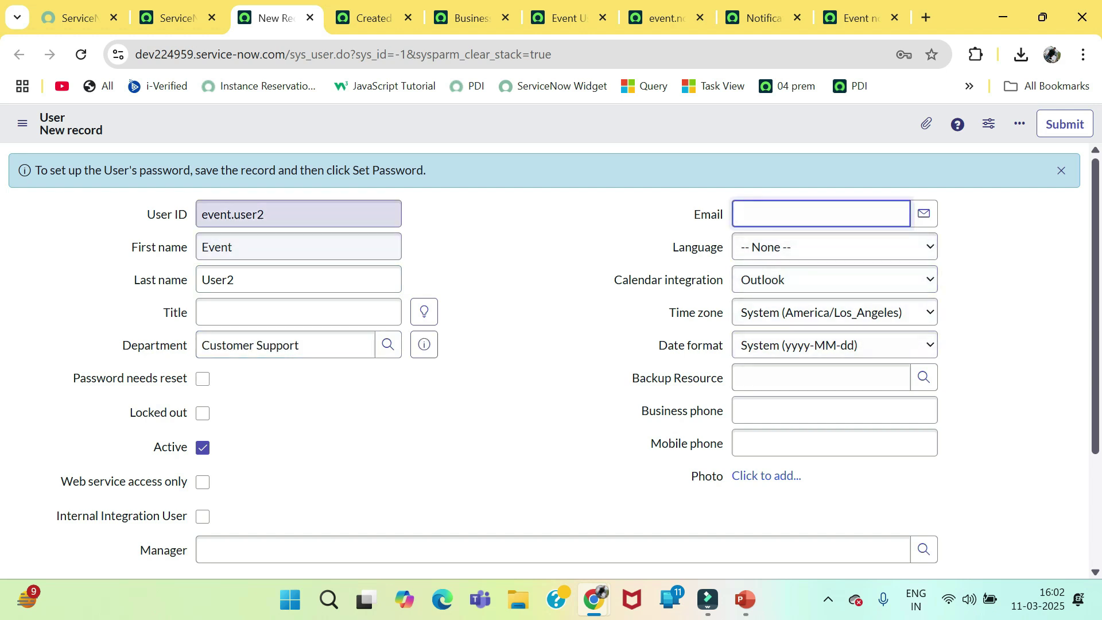
triple_click(258, 214)
key(ctrl+c)
click(820, 214)
key(ctrl+v)
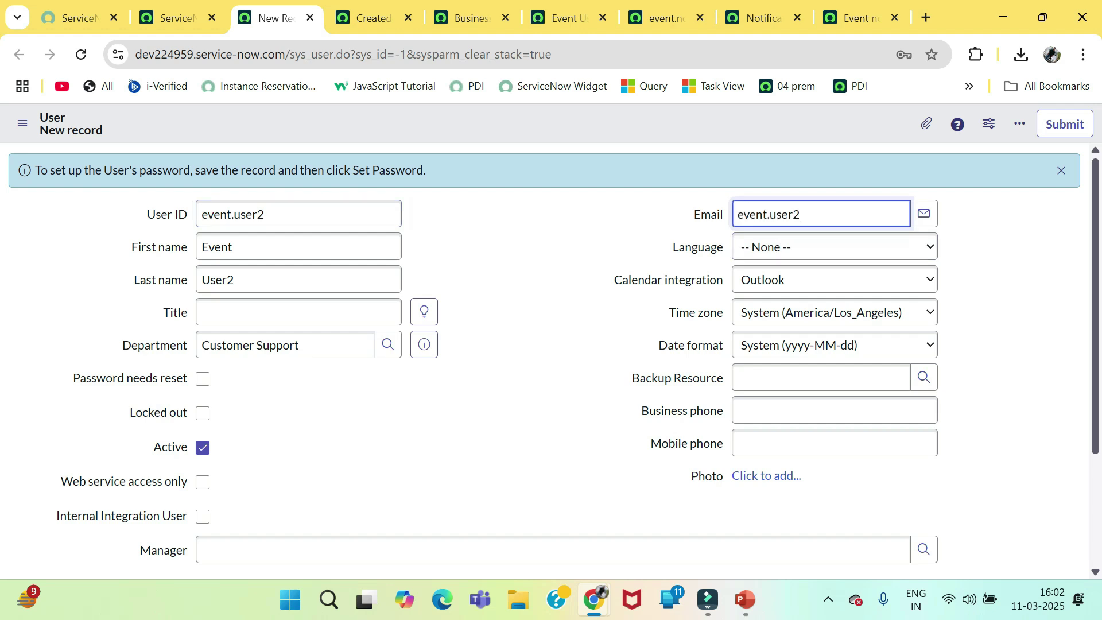
text(@email.com)
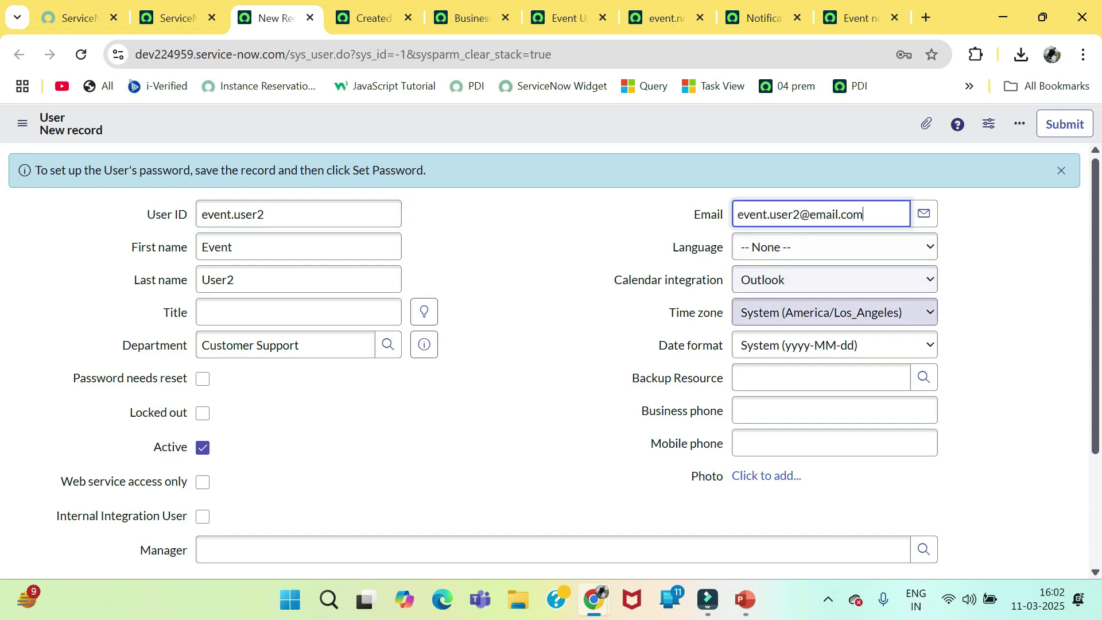
- Enter the business and mobile phone numbers and set the first recent person as manager
click(834, 410)
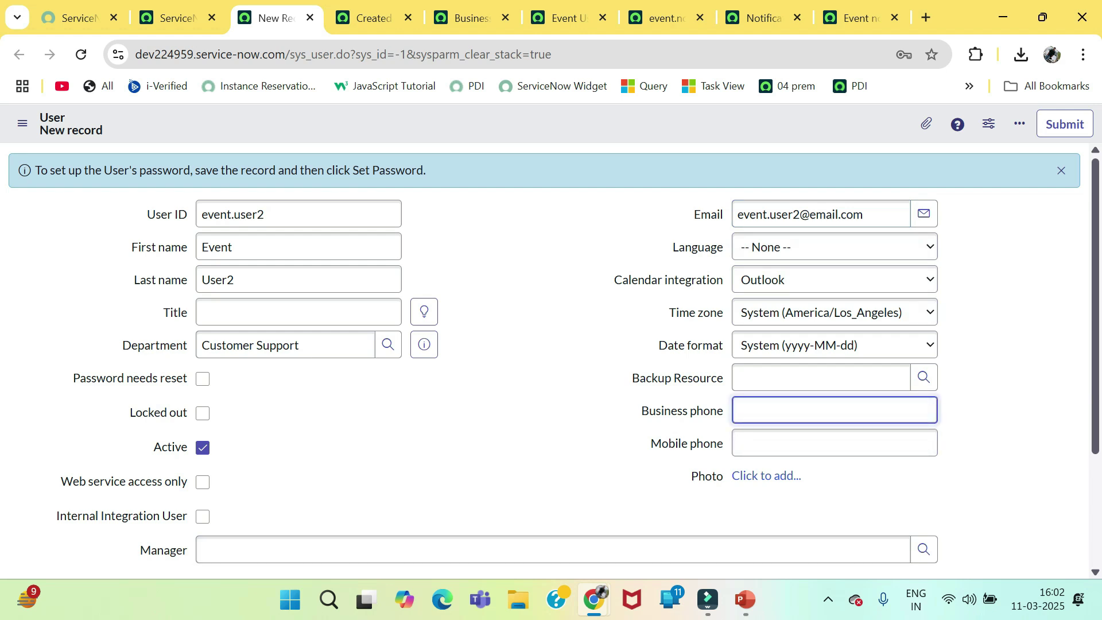
text(999999999)
key(Tab)
text(999999999)
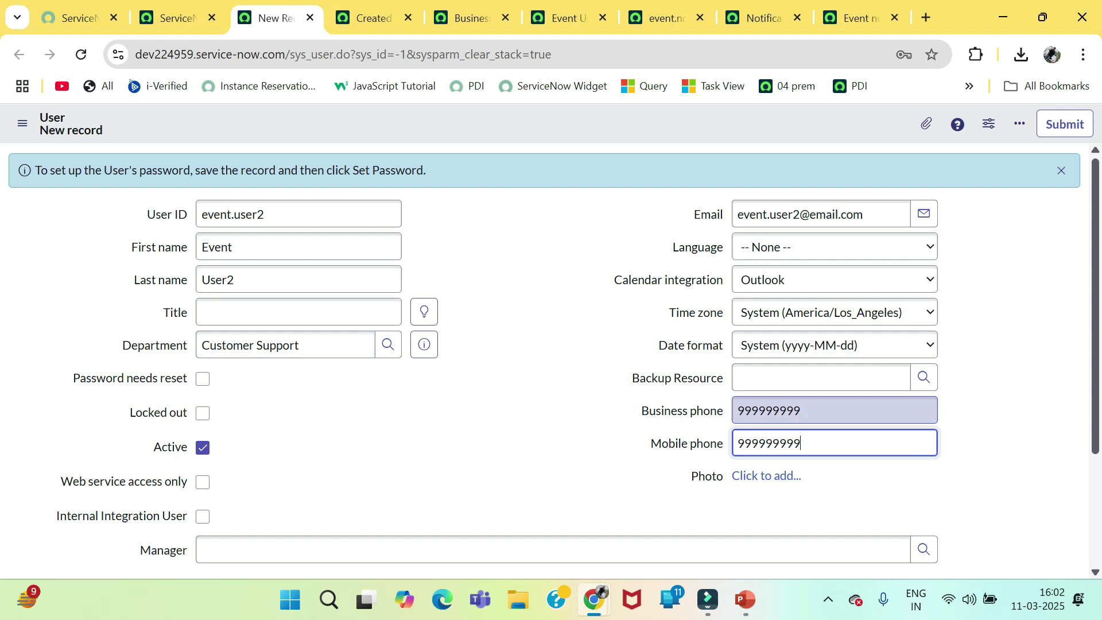
click(552, 550)
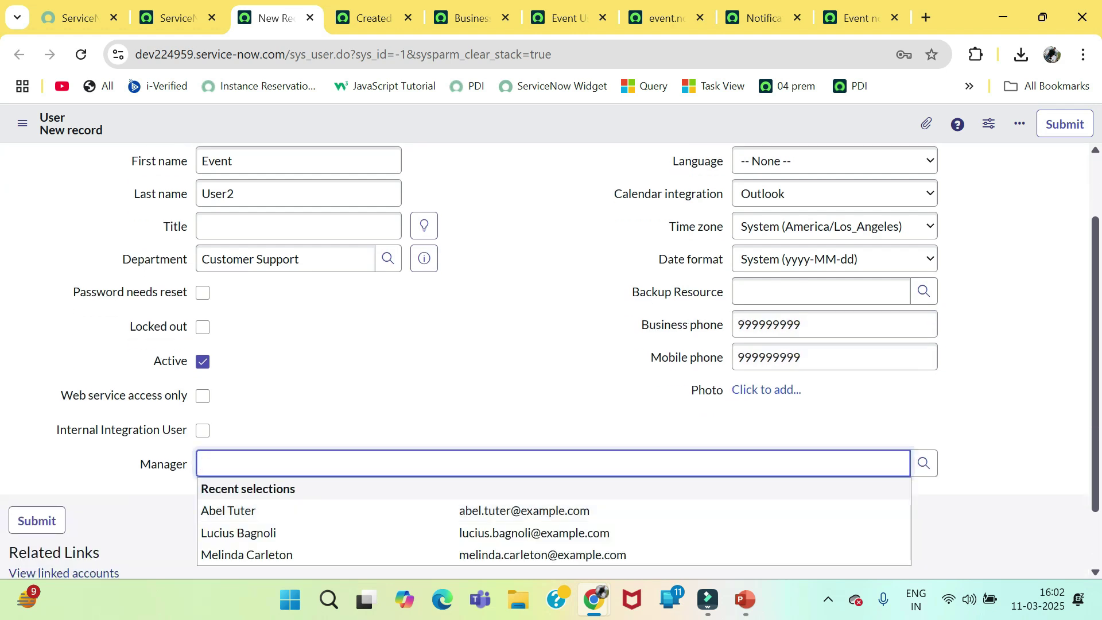
key(Down)
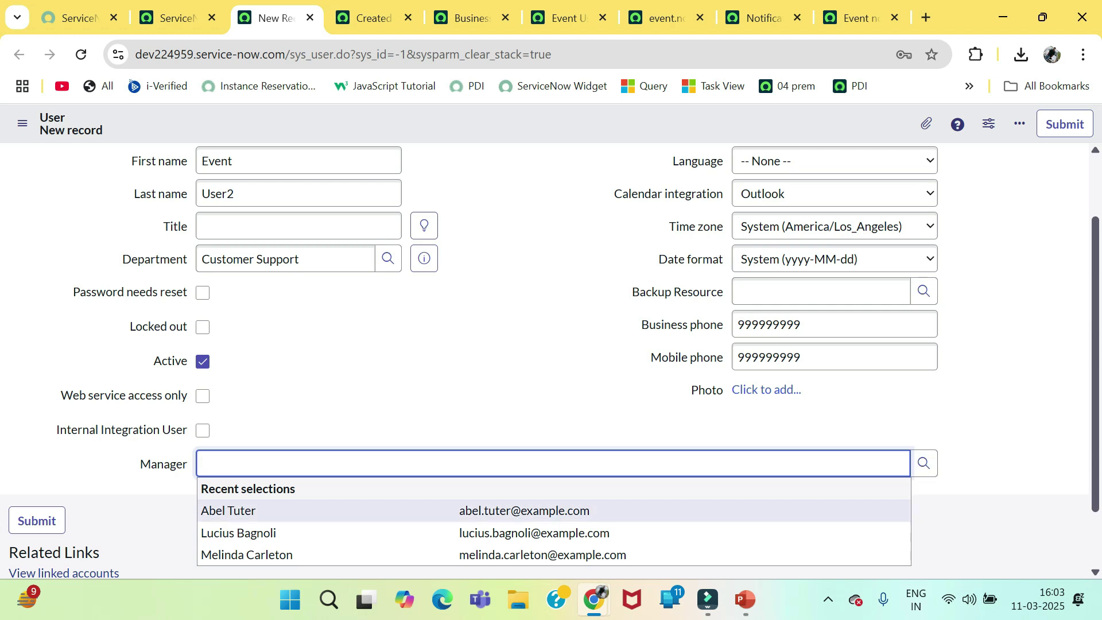
key(Return)
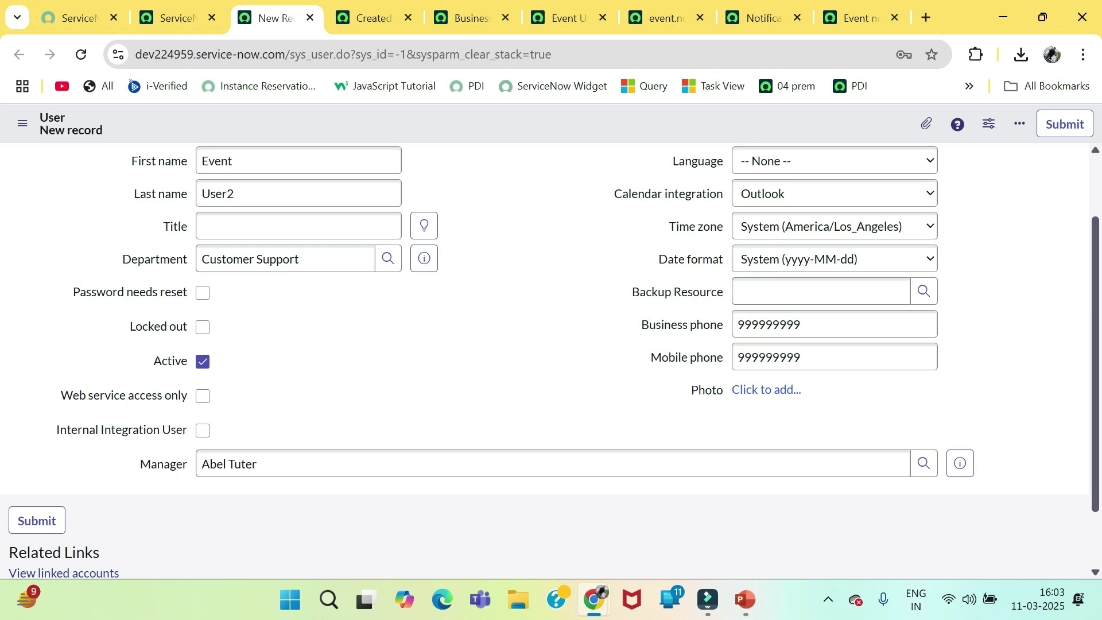
scroll(550, 360, up, 1)
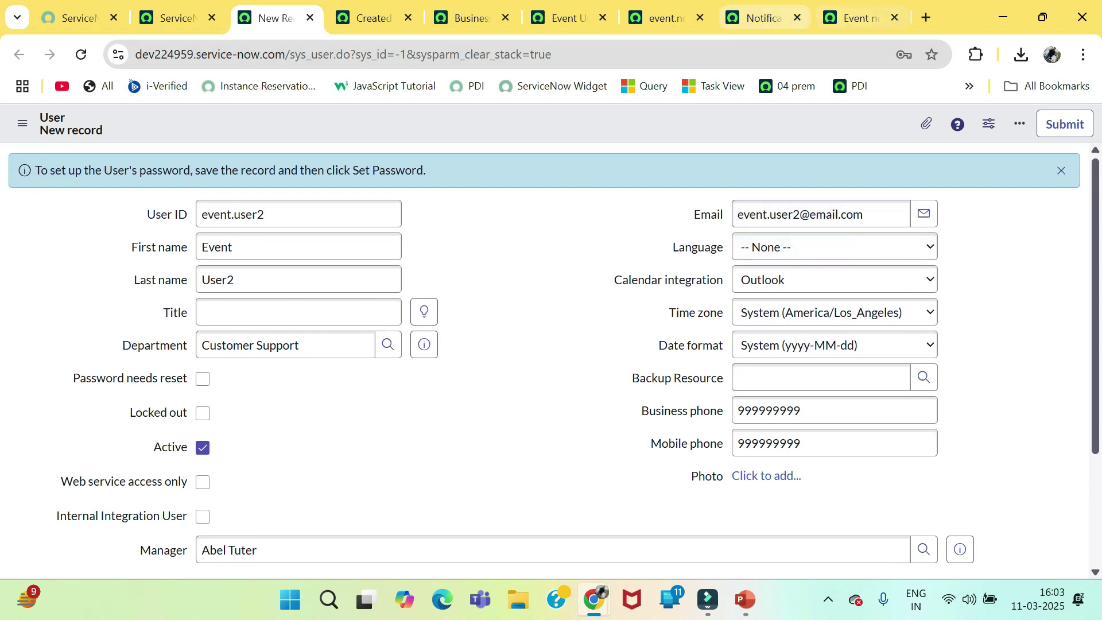
- Open the Event notification demo record and review who will receive it
click(763, 18)
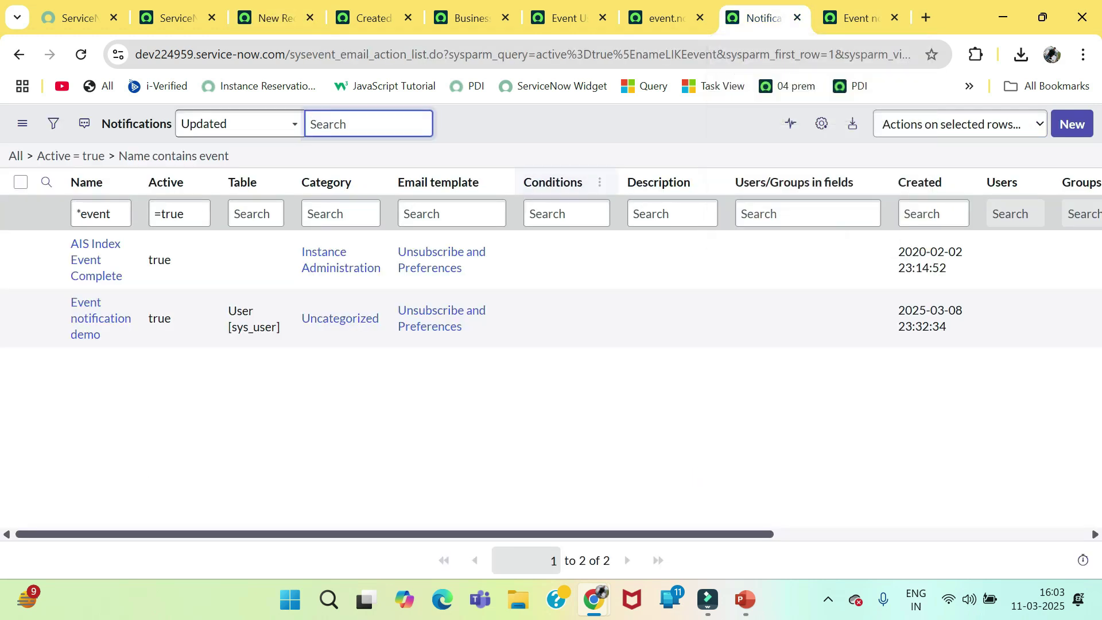
key(ctrl+Page_Up)
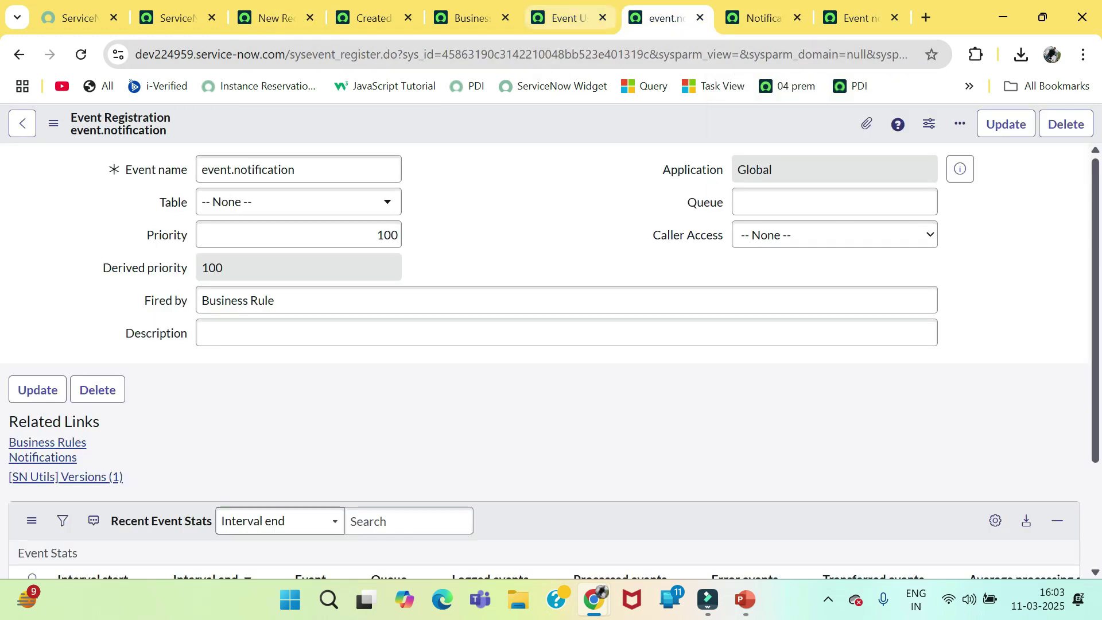
key(ctrl+Page_Up)
key(ctrl+9)
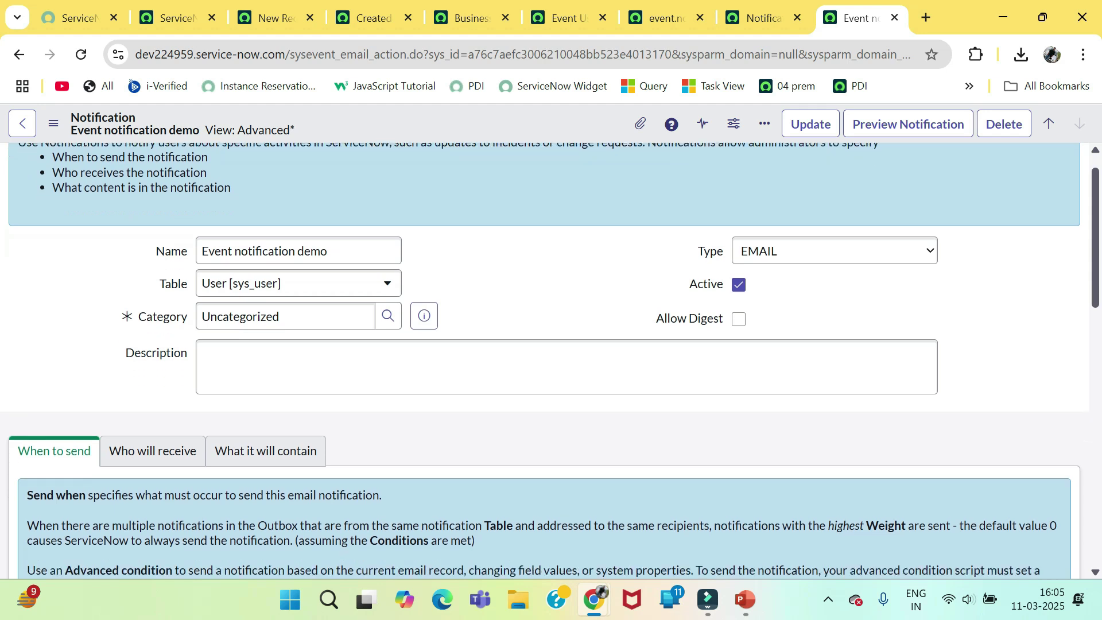
scroll(551, 360, down, 6)
scroll(384, 374, down, 2)
scroll(384, 373, up, 3)
scroll(384, 374, down, 3)
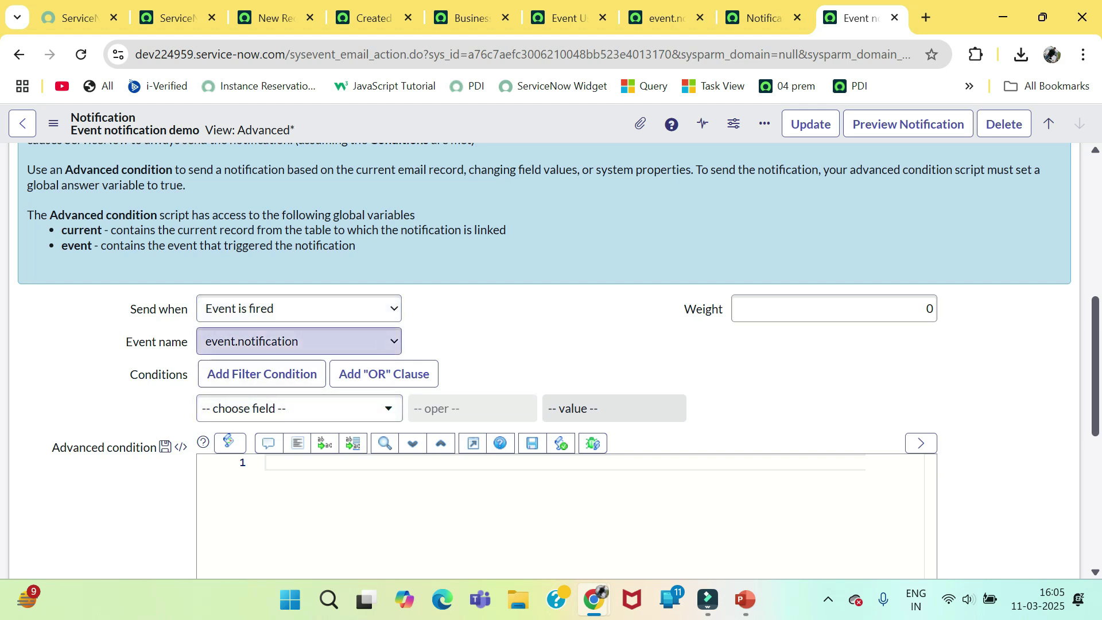
scroll(299, 359, up, 3)
click(152, 222)
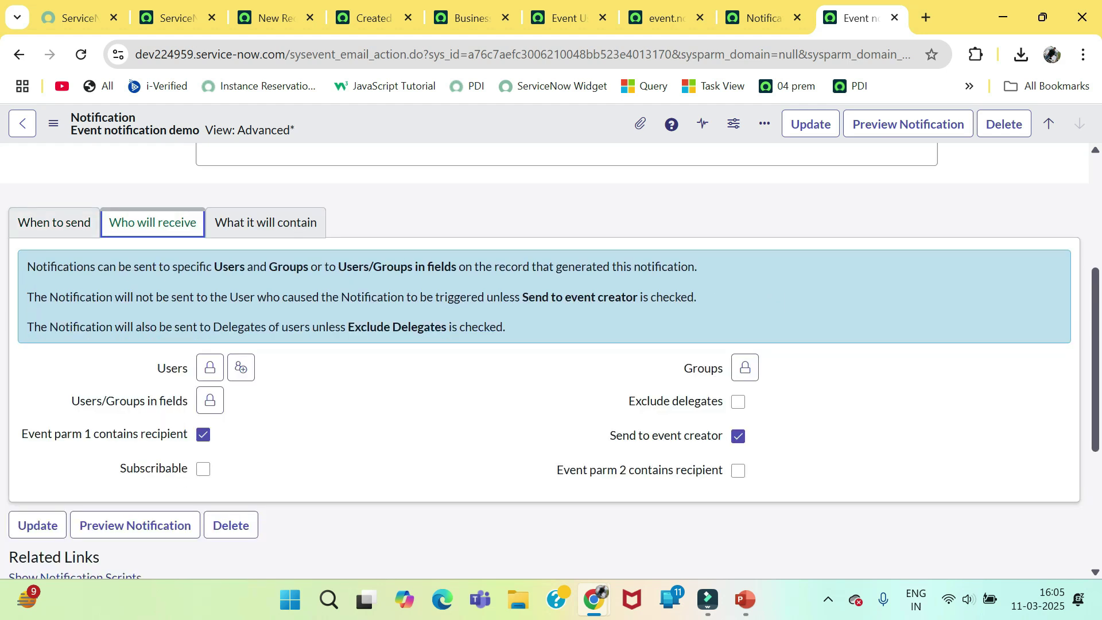
scroll(153, 222, down, 2)
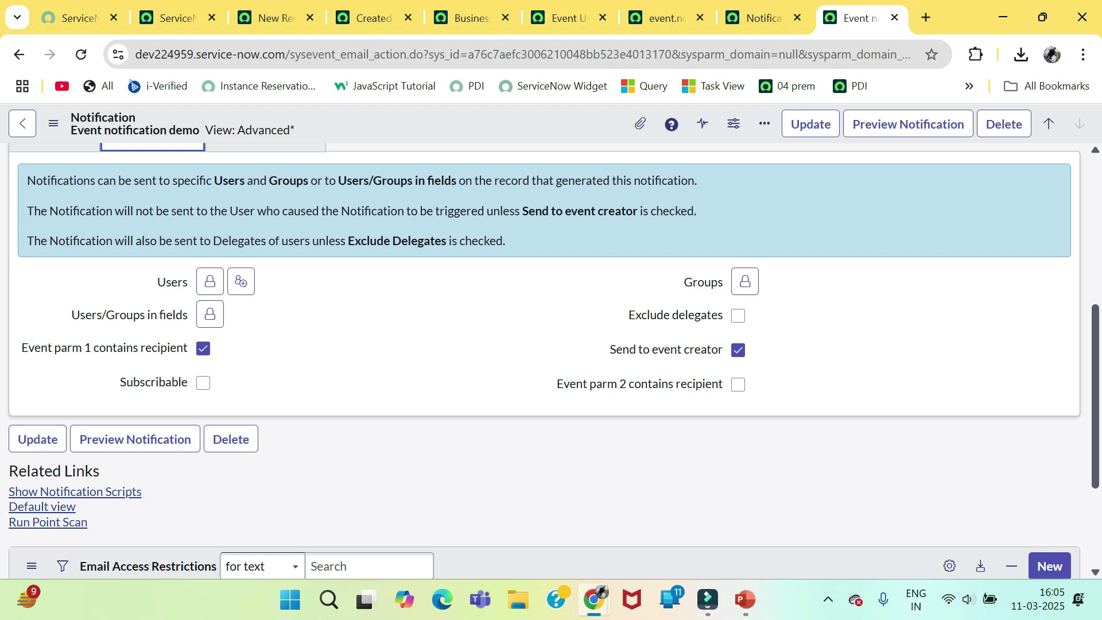
scroll(551, 362, up, 2)
- Review the 'What it will contain' subject and its ${name} variable
click(263, 219)
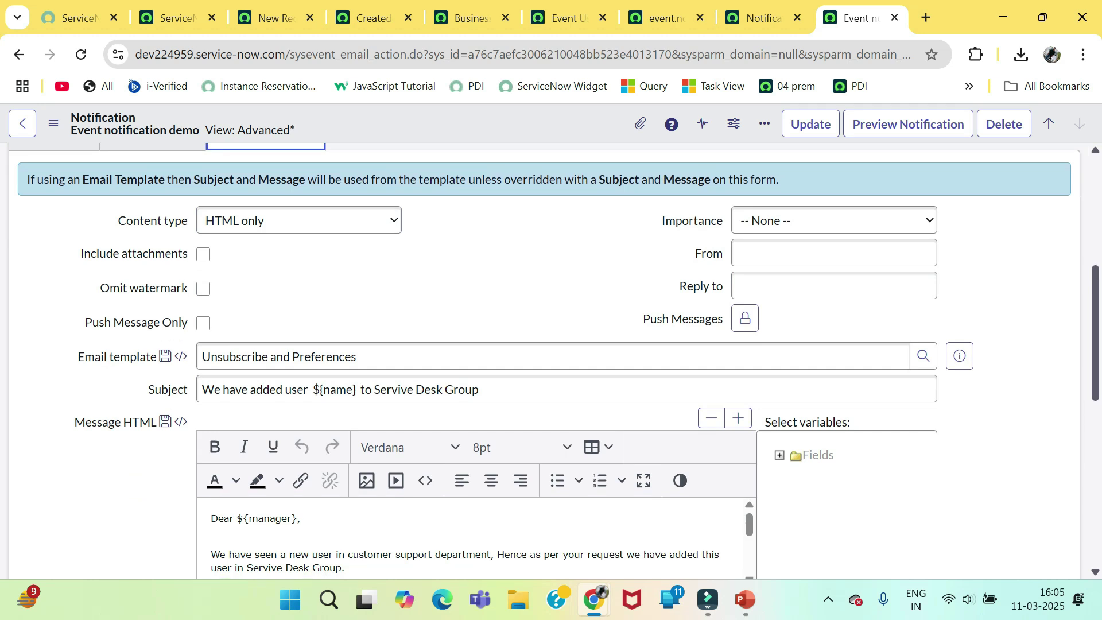
scroll(551, 362, down, 1)
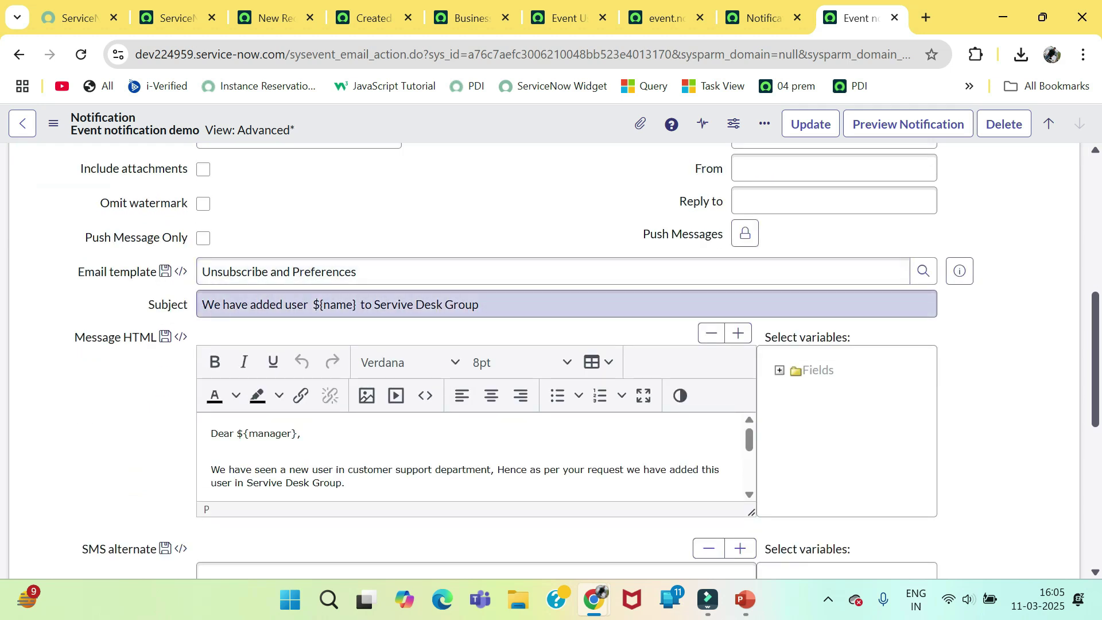
drag(303, 304, 357, 304)
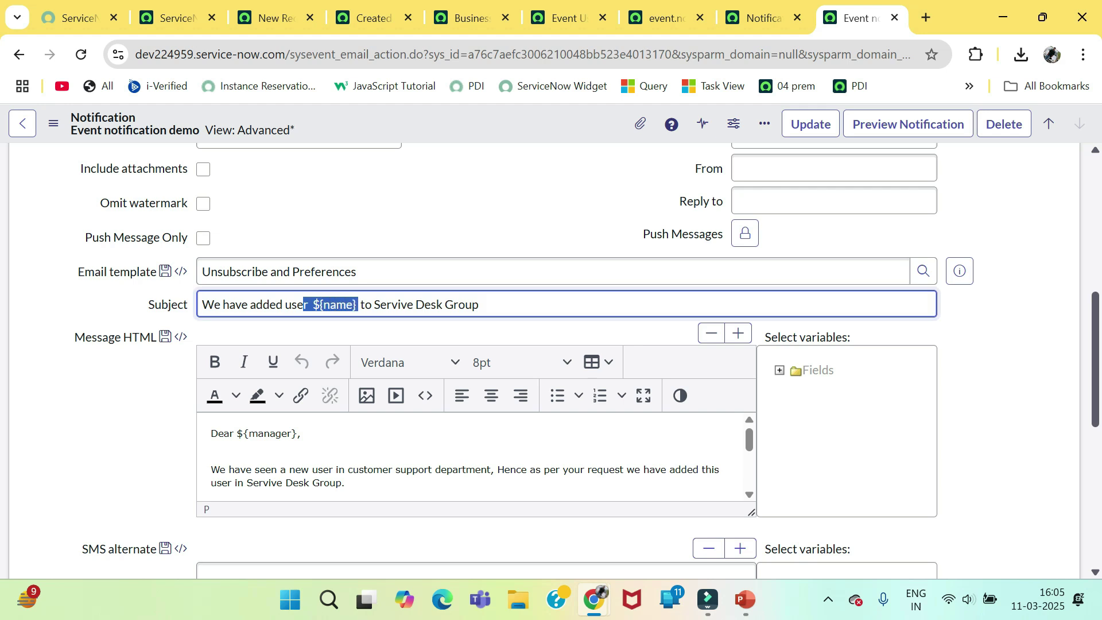
scroll(601, 310, down, 2)
scroll(601, 309, up, 1)
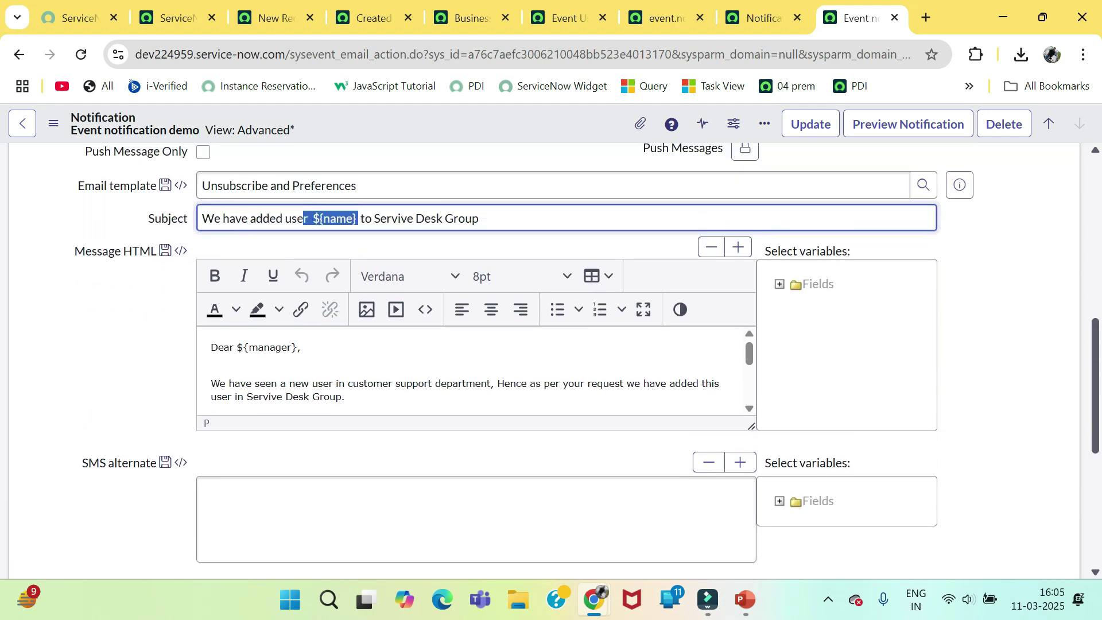
- Inspect the message body's User ID, Name and Email lines in the full-page editor, then restore it
click(644, 309)
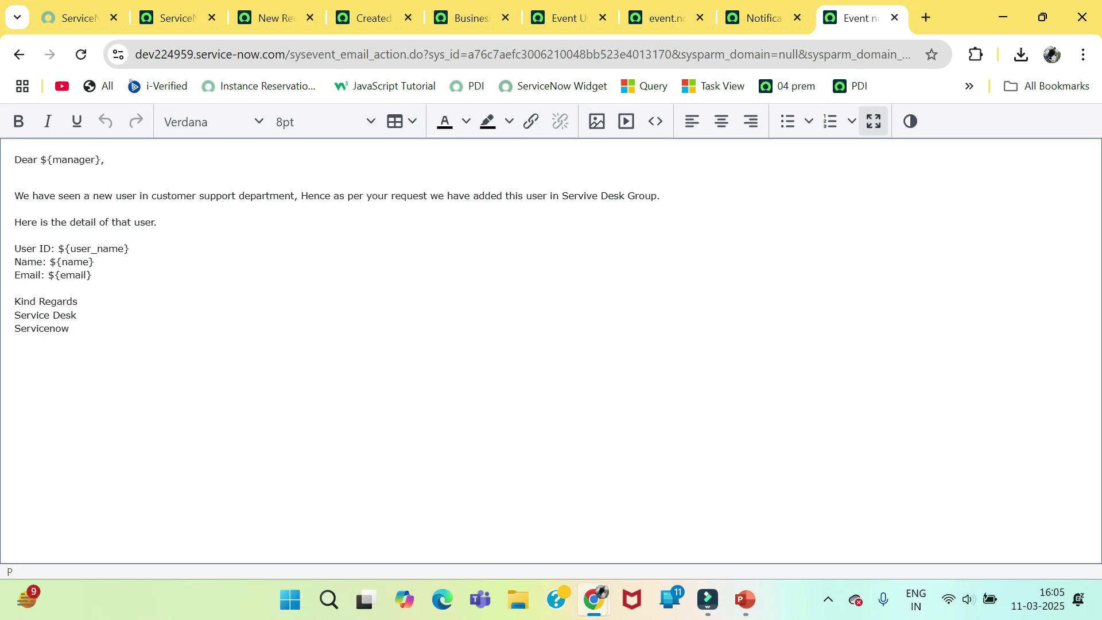
key(ctrl+a)
click(16, 288)
drag(96, 284, 14, 247)
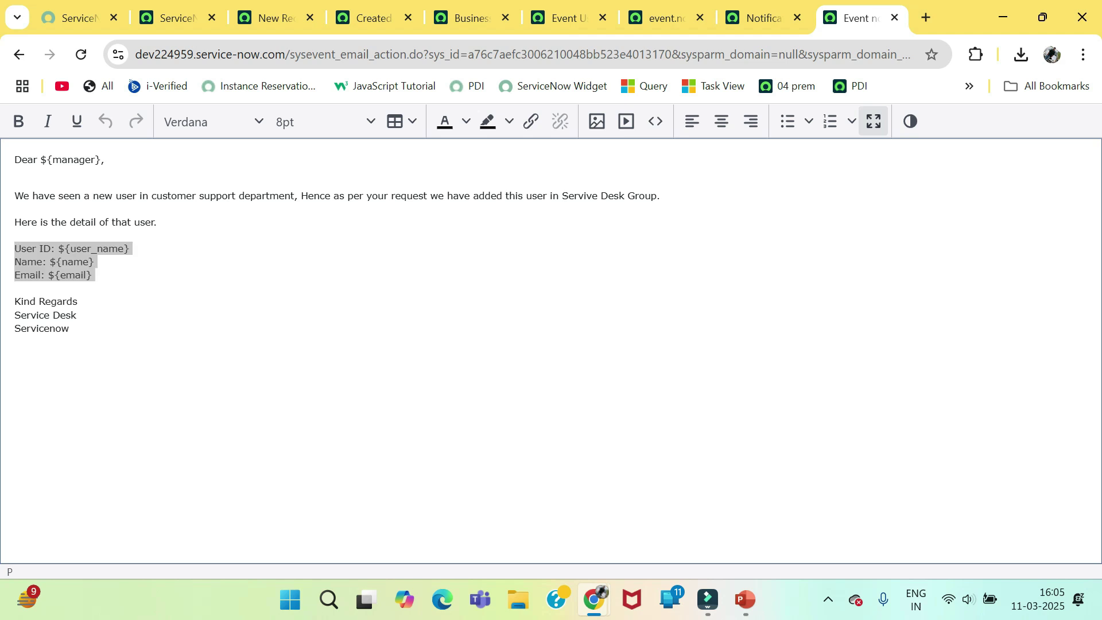
key(ctrl+shift+f)
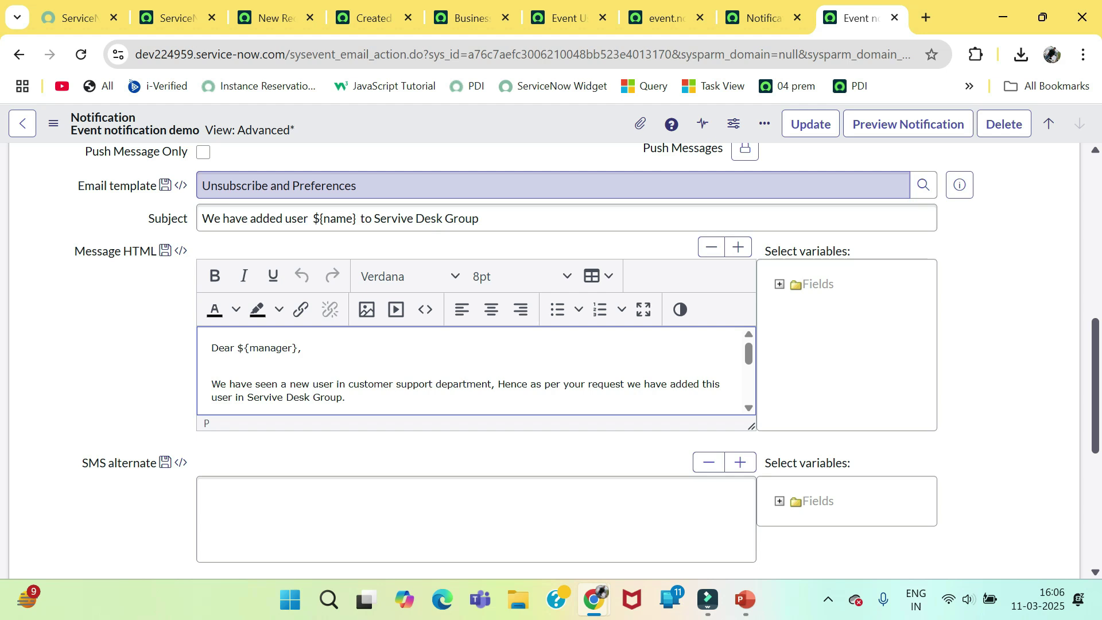
- Save the new Customer Support user record from the form's actions menu
key(ctrl+3)
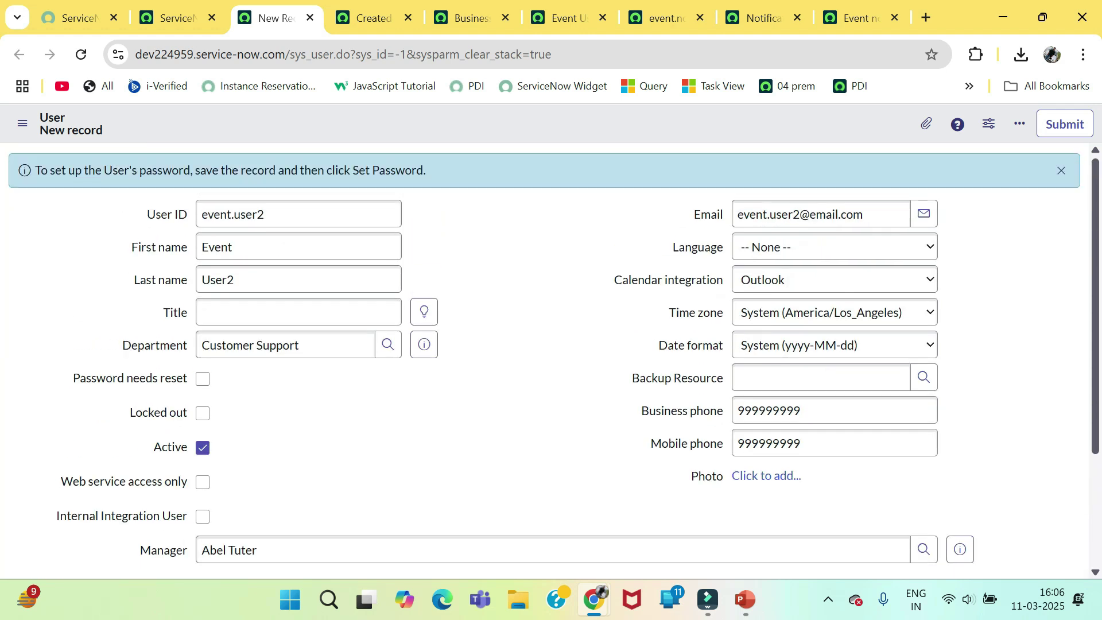
right_click(493, 125)
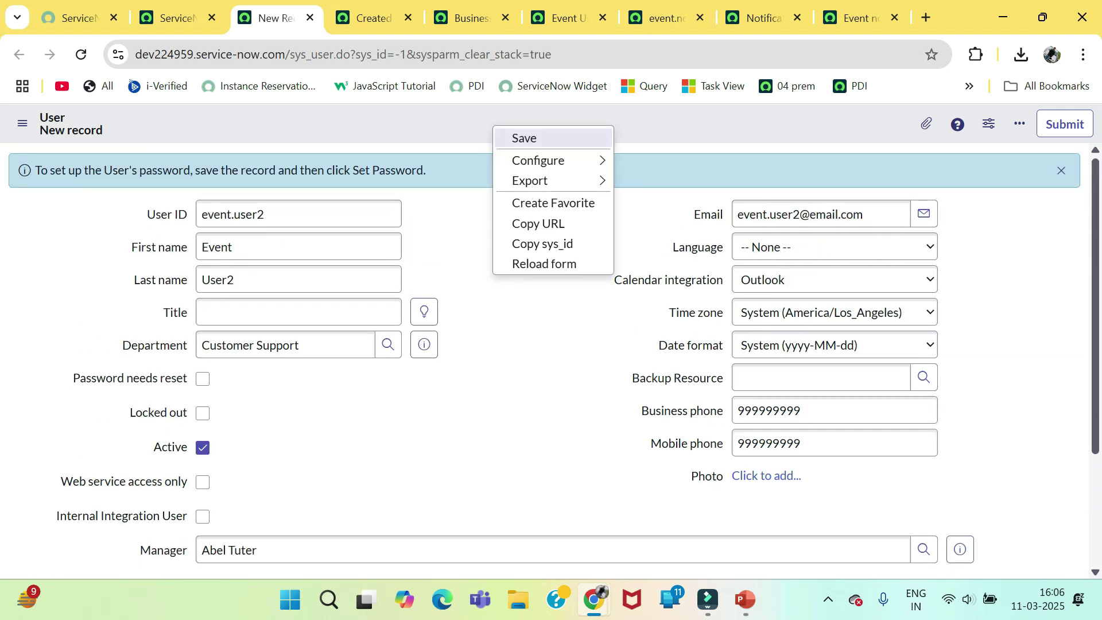
click(524, 137)
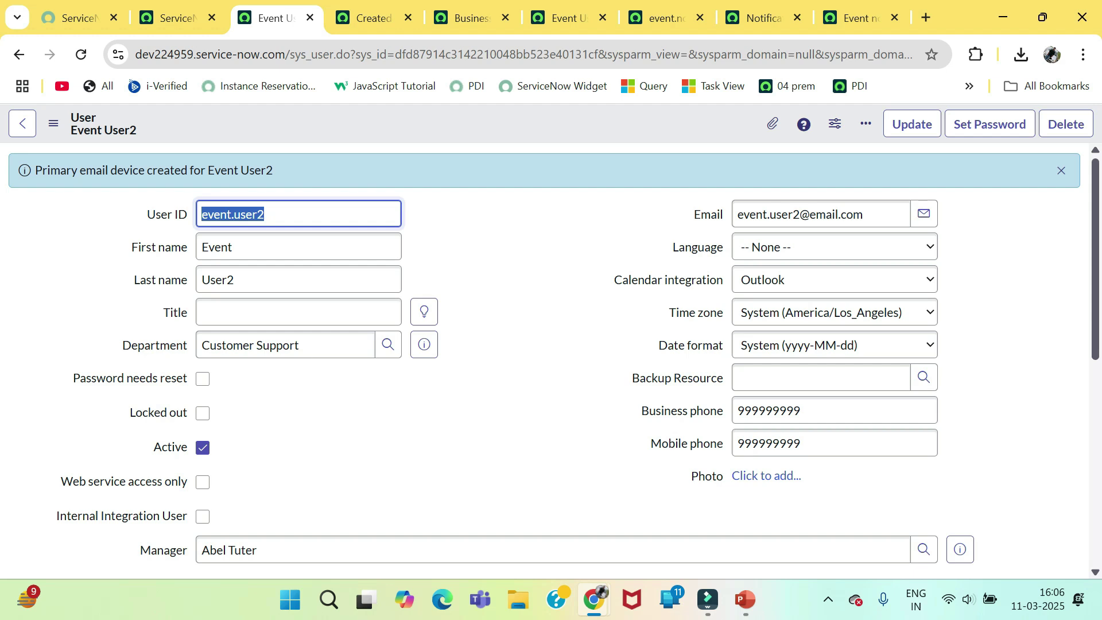
key(alt+Tab)
key(alt+Tab)
key(alt+Tab)
- Refresh the Group Members list and open the Service Desk group record
key(ctrl+shift+Tab)
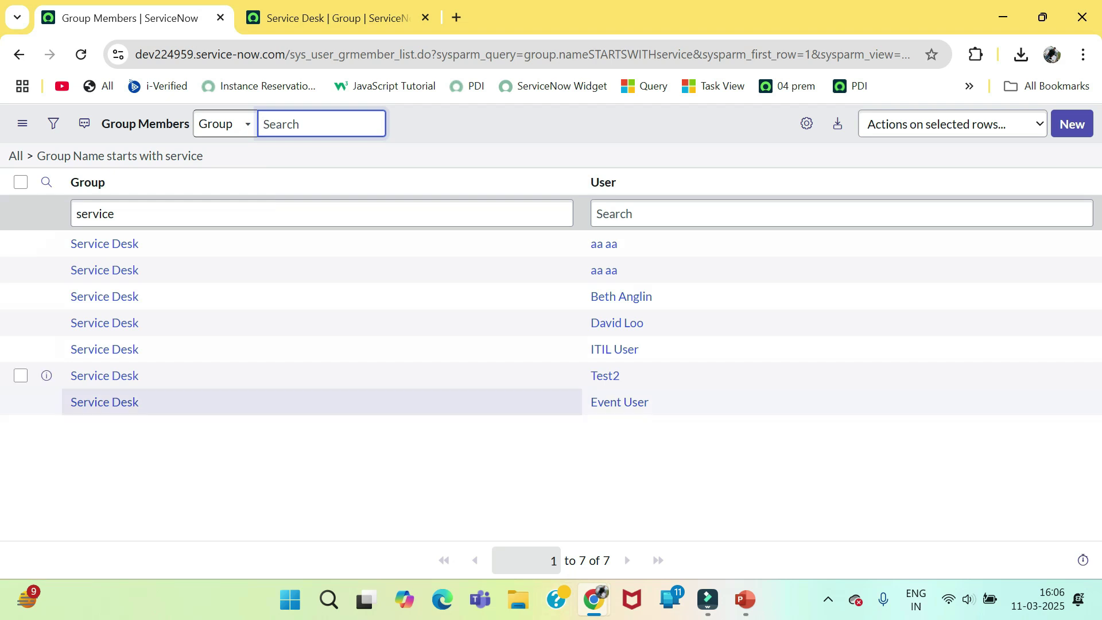
key(F5)
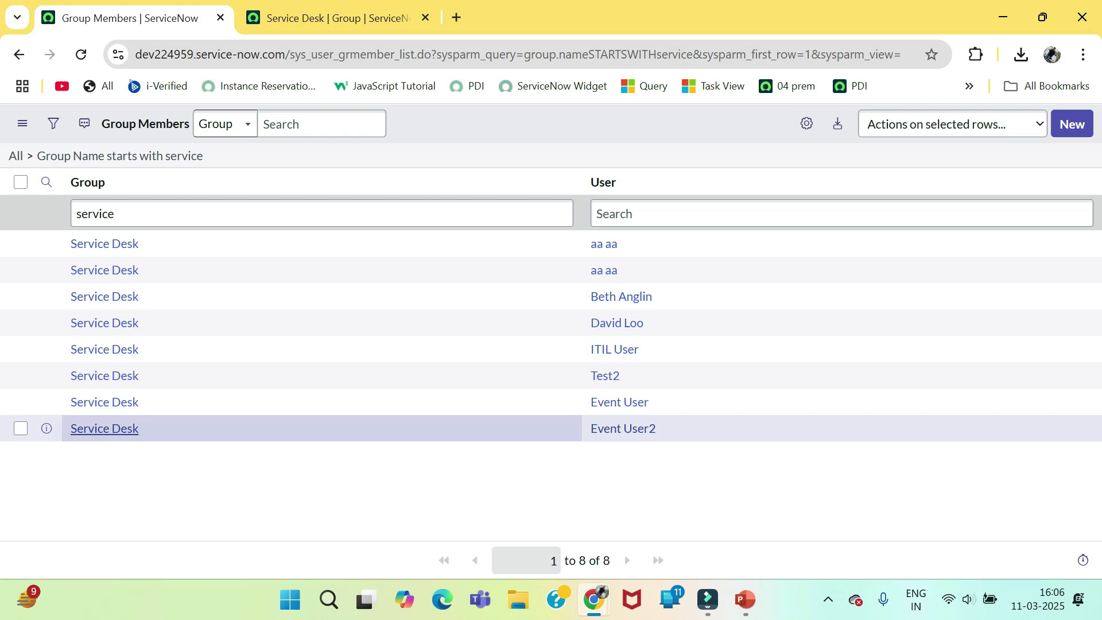
ctrl+click(104, 429)
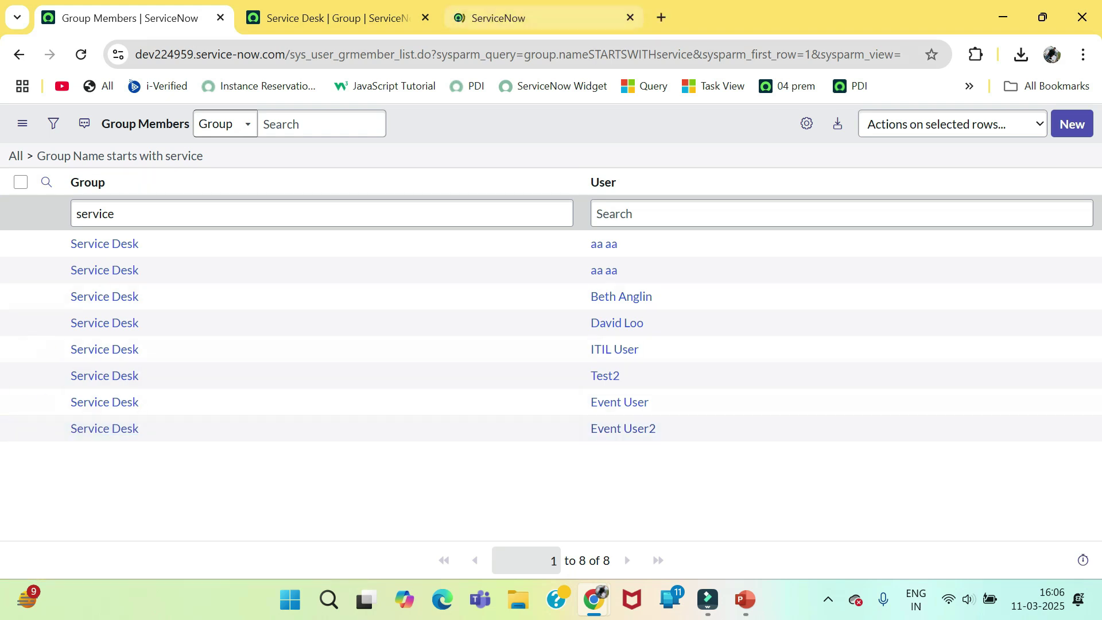
key(ctrl+3)
- Confirm the new user appears among the Service Desk group's eight members
click(116, 388)
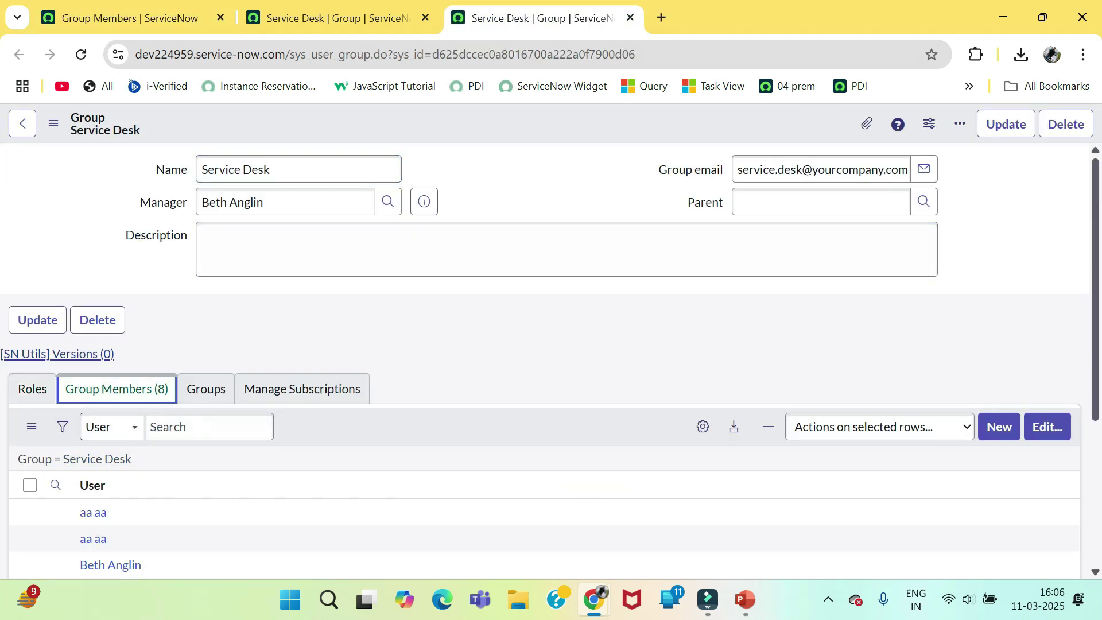
scroll(551, 362, down, 4)
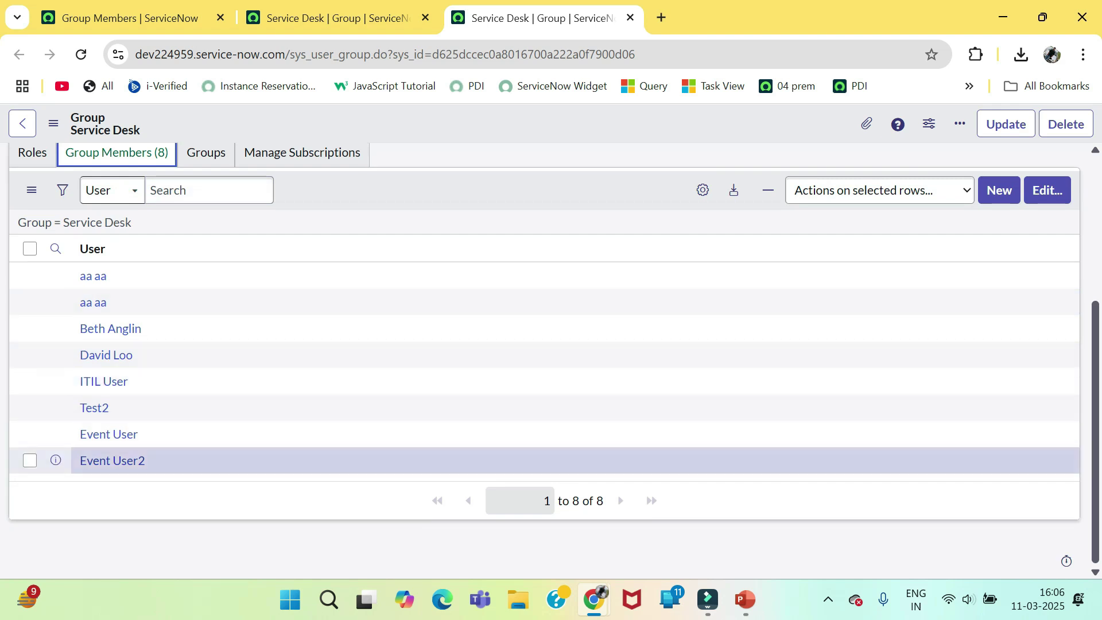
drag(150, 461, 79, 460)
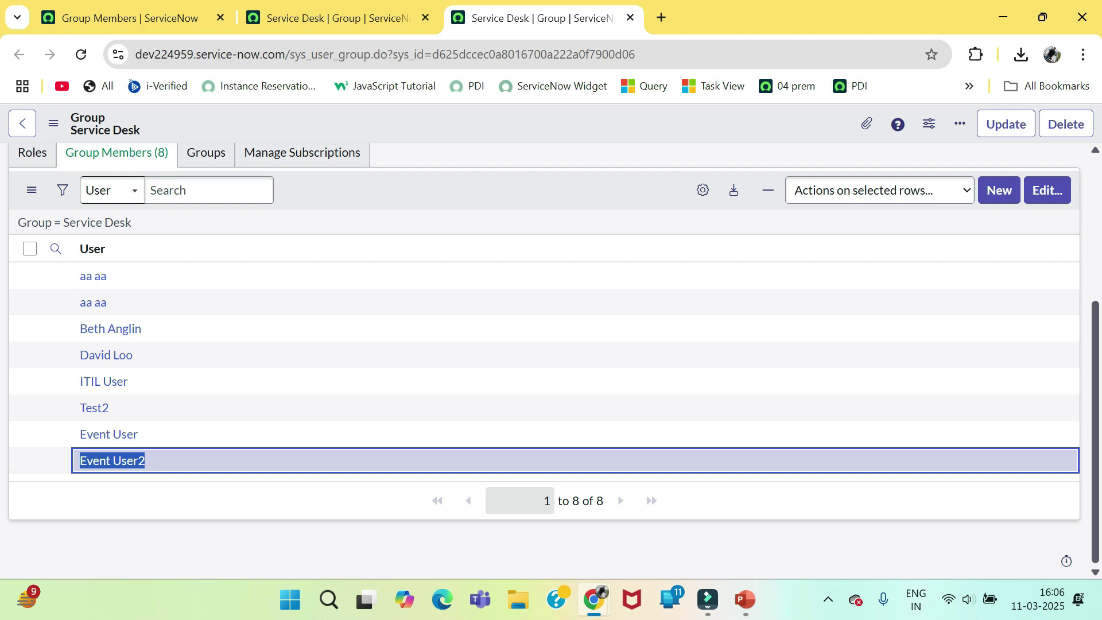
key(Escape)
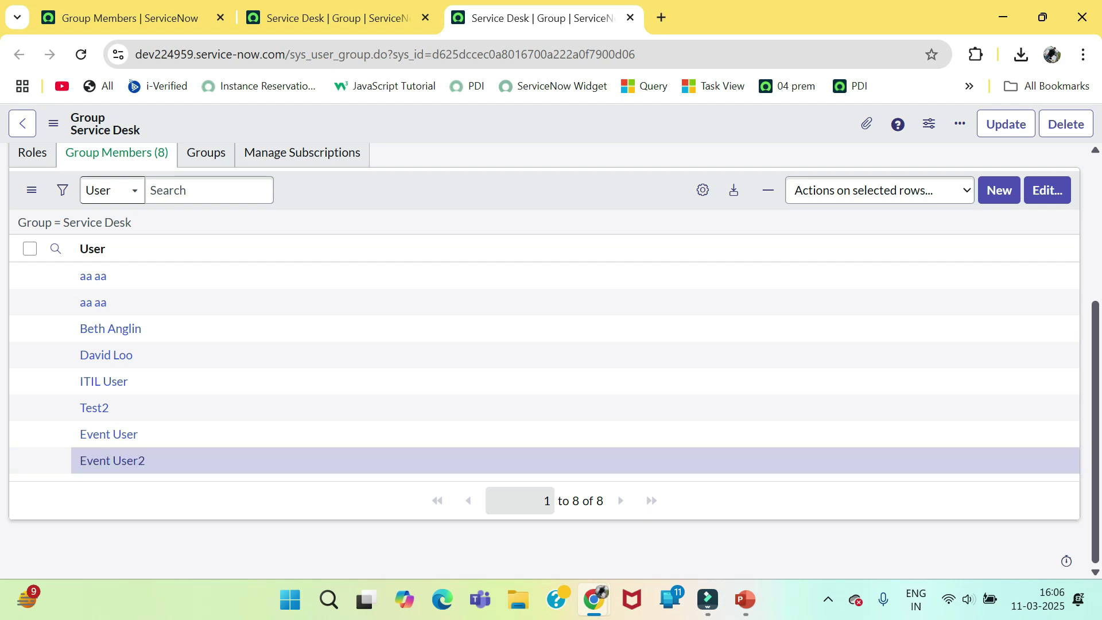
key(alt+Tab)
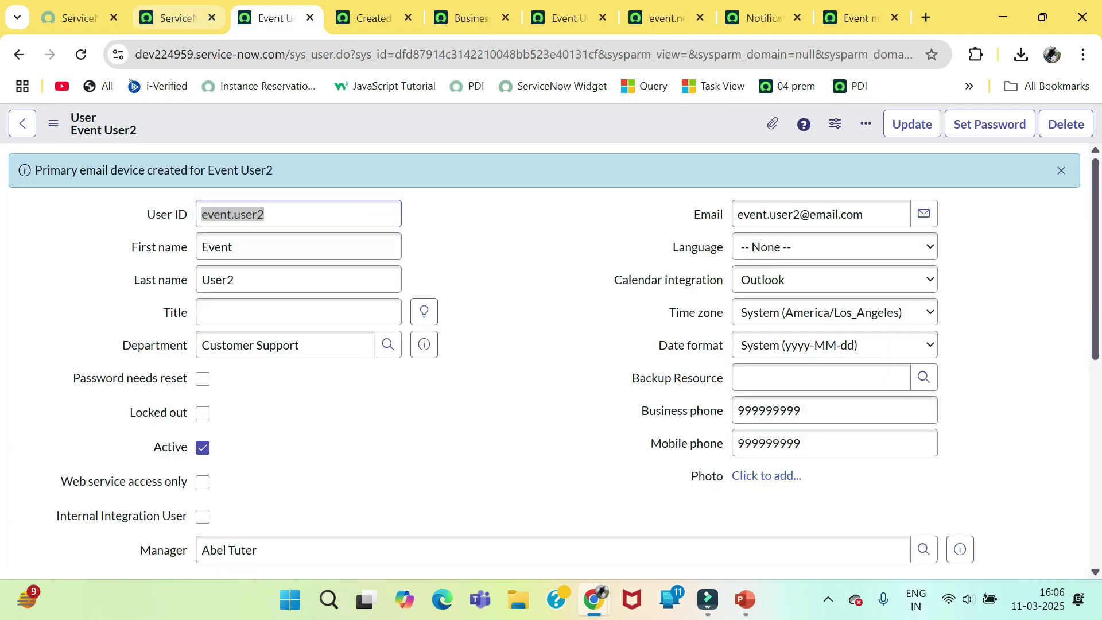
- Open the System Logs Emails list and find the send-ready email addressed to the manager
click(172, 18)
text(emails)
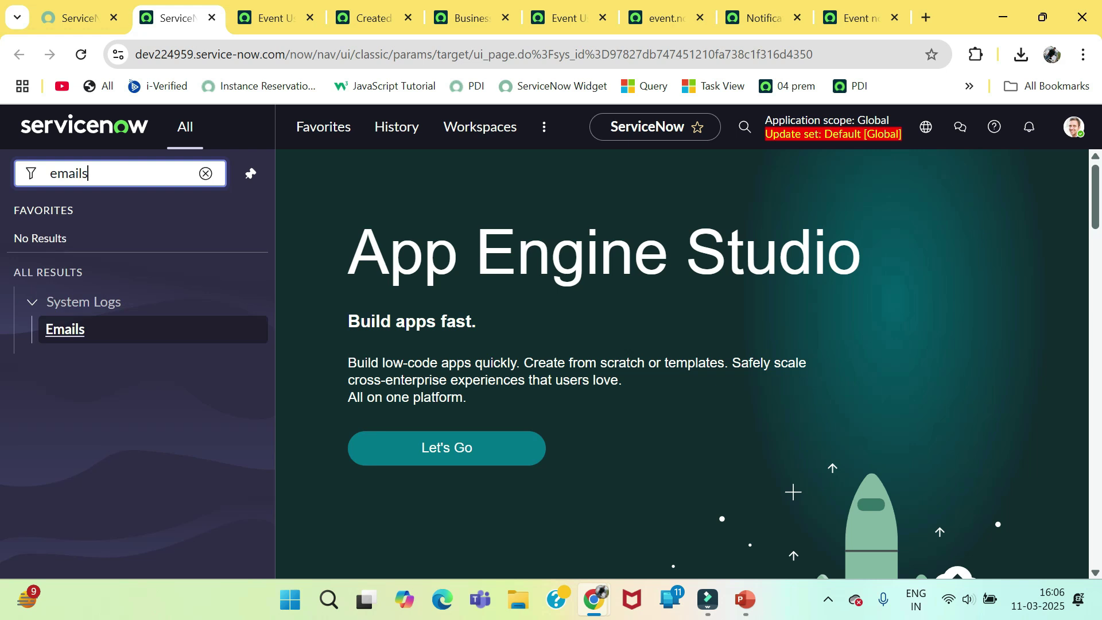
click(64, 328)
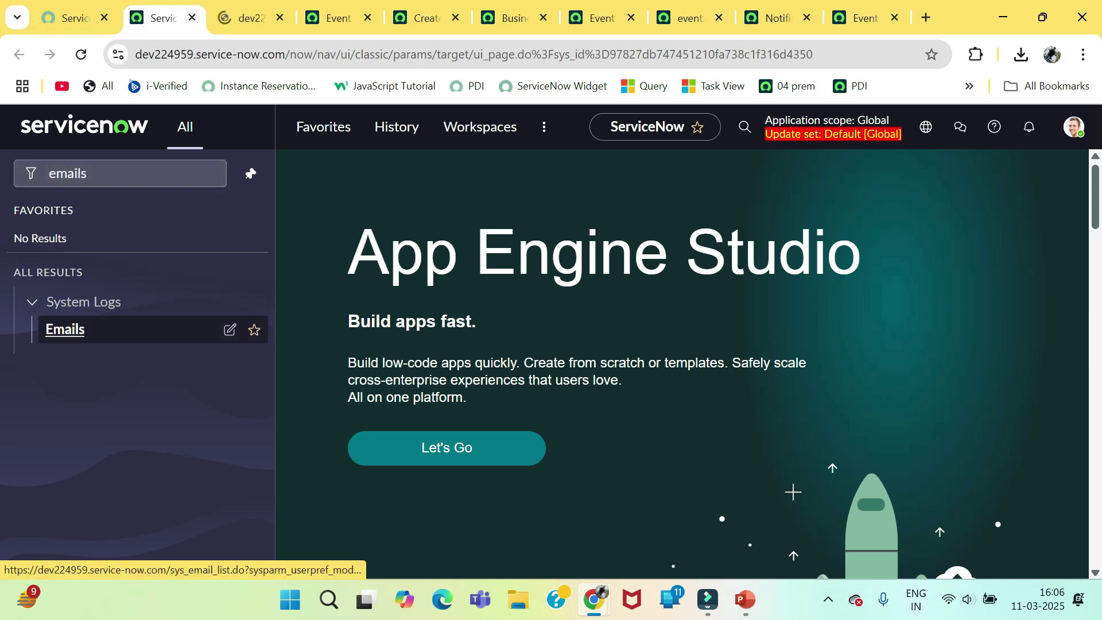
key(ctrl+Tab)
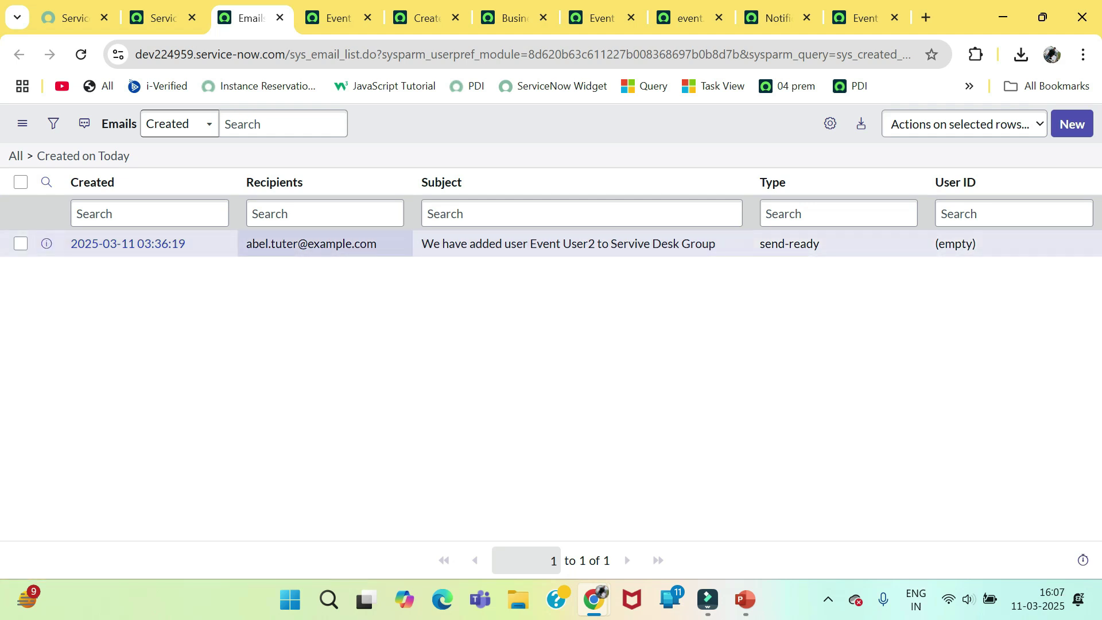
drag(246, 243, 377, 244)
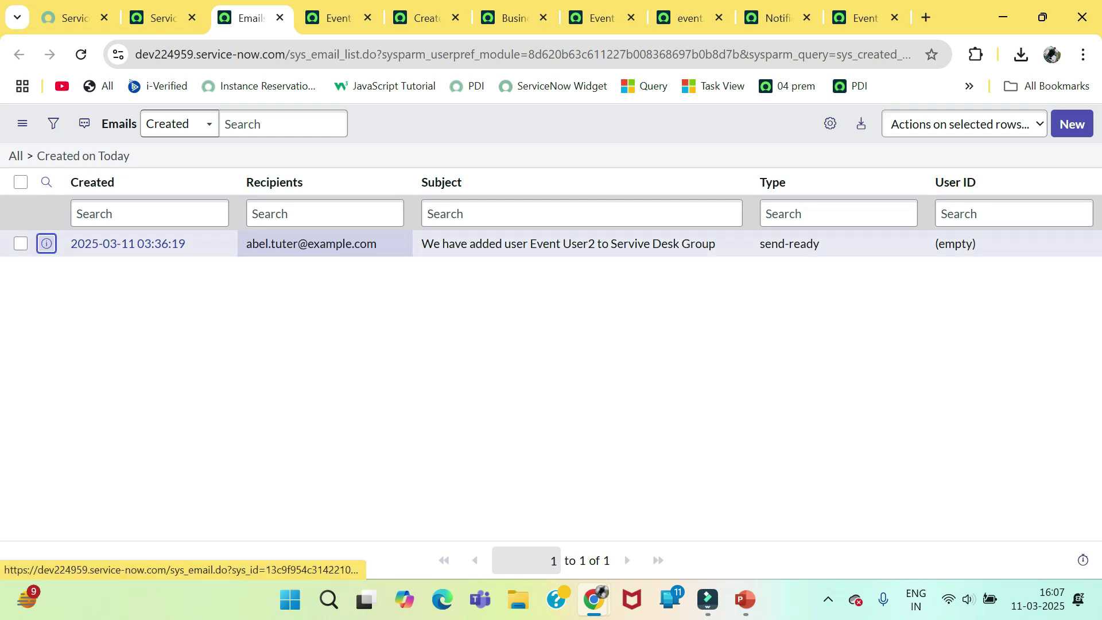
- Open the manager's notification email record and show its Preview Email
click(47, 243)
middle_click(468, 282)
key(ctrl+Tab)
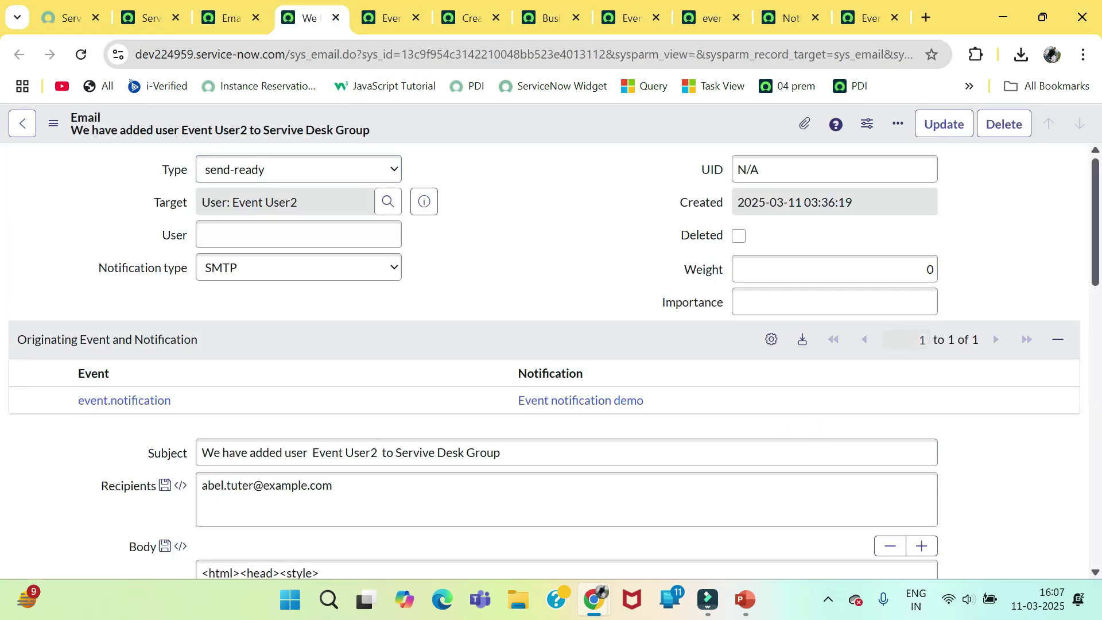
scroll(551, 361, down, 20)
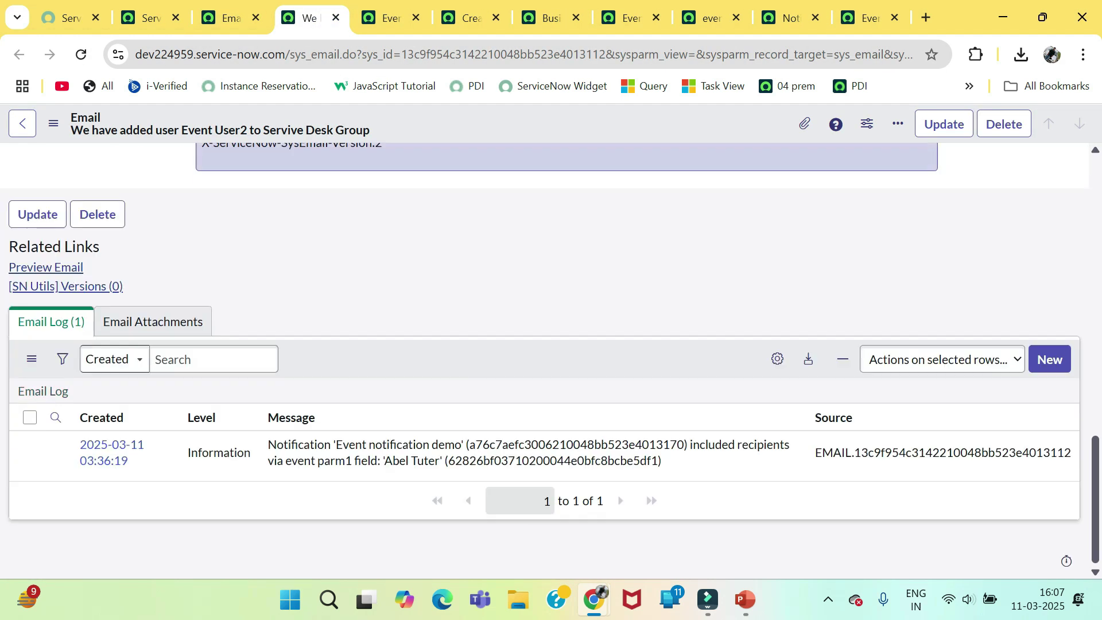
click(46, 267)
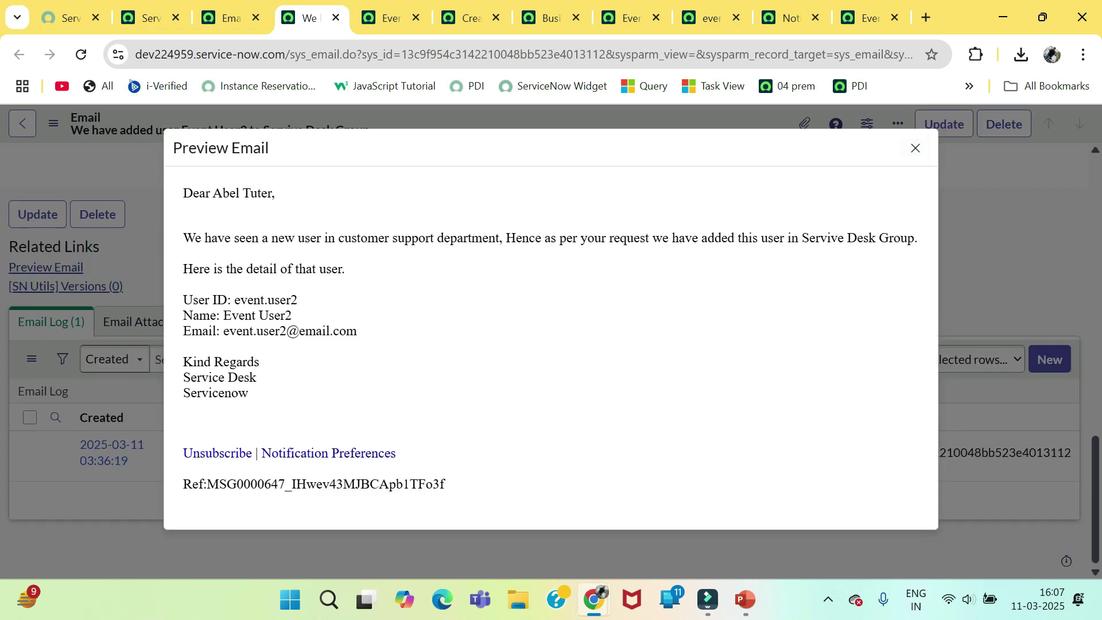
- Check the preview's greeting, Servive Desk Group notice, and the new user's ID, name and email
drag(182, 193, 251, 392)
click(251, 392)
drag(298, 299, 231, 299)
drag(292, 315, 223, 315)
drag(357, 331, 242, 330)
click(242, 331)
drag(183, 238, 345, 268)
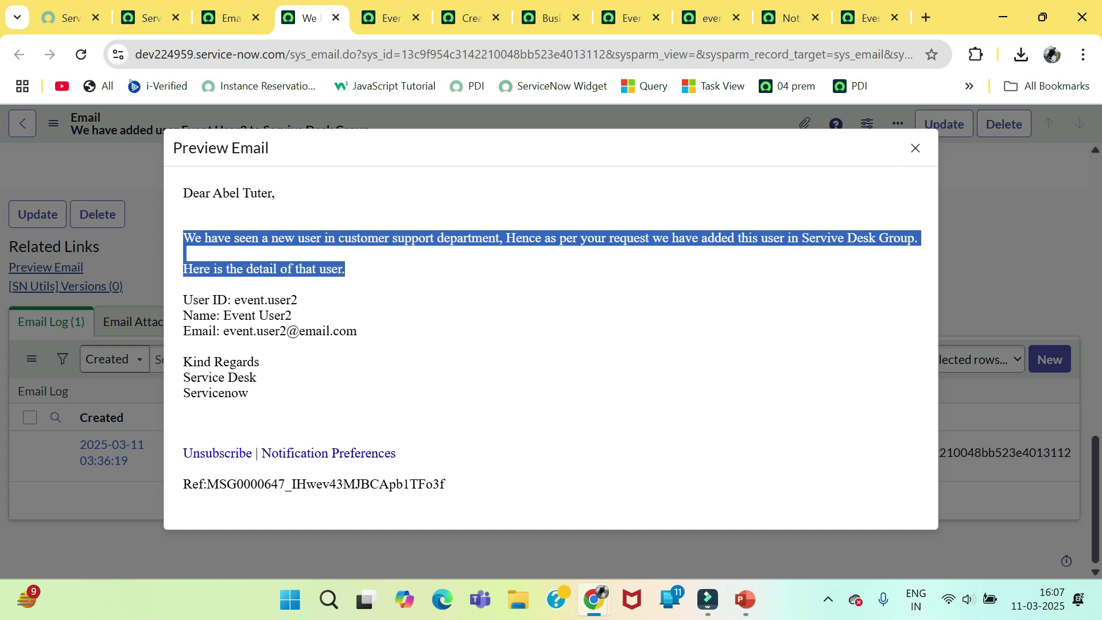
click(345, 269)
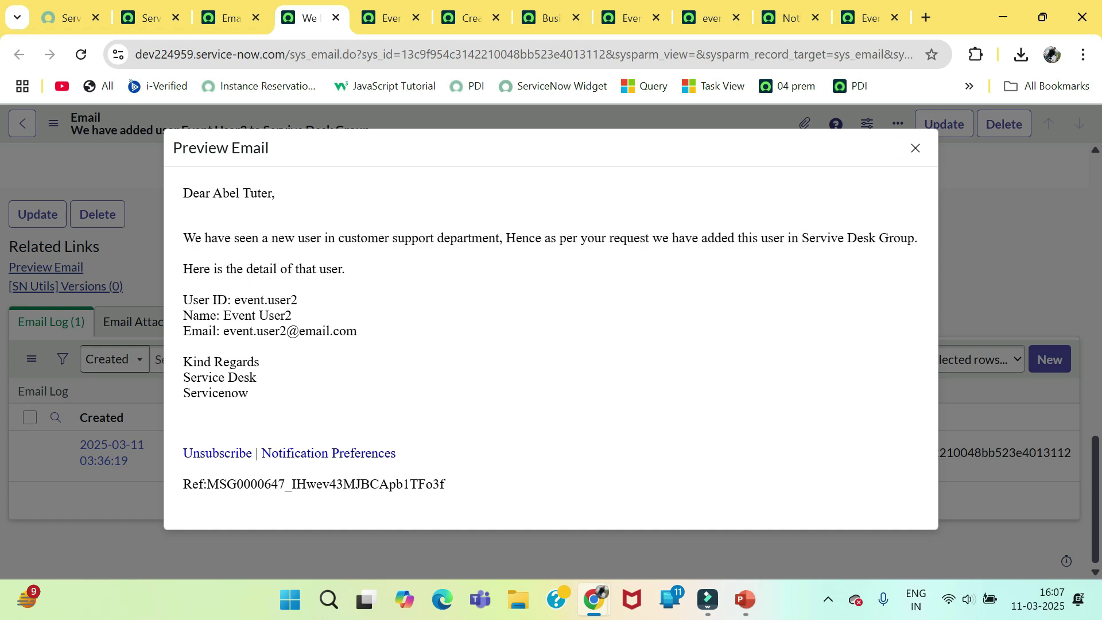